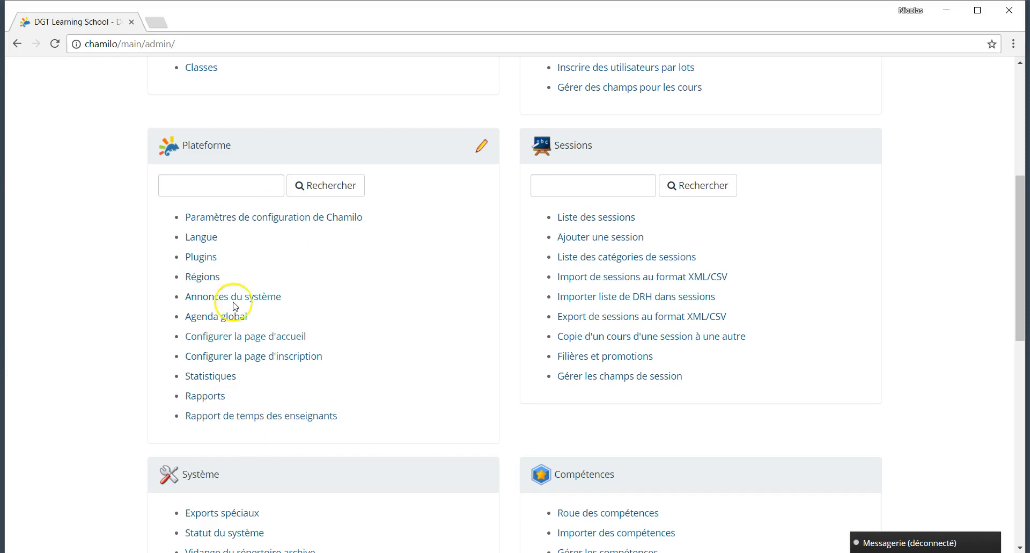
Step: Open 'Paramètres de configuration de Chamilo' from the Plateforme section of Administration
click(243, 223)
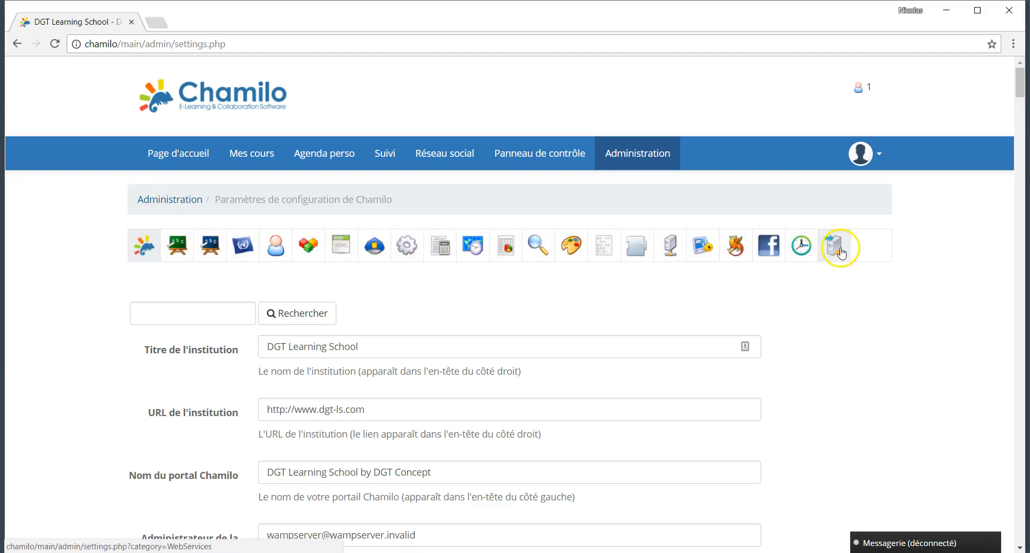
scroll(386, 283, down, 3)
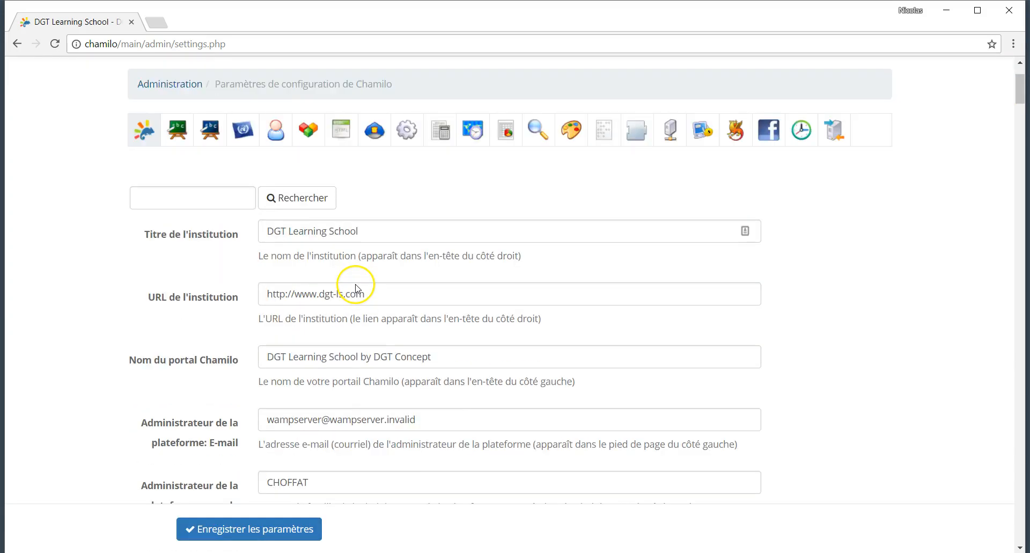
triple_click(160, 199)
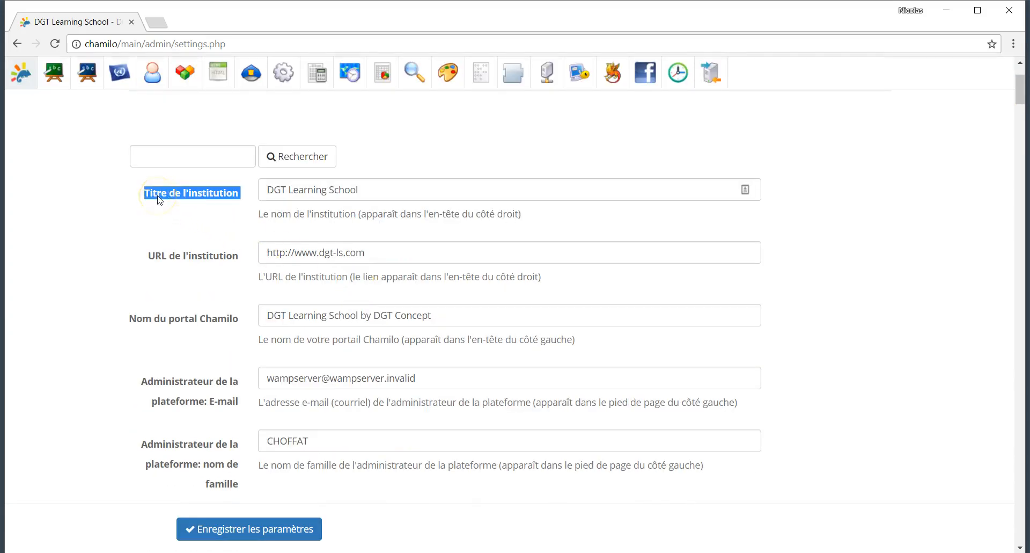
click(181, 261)
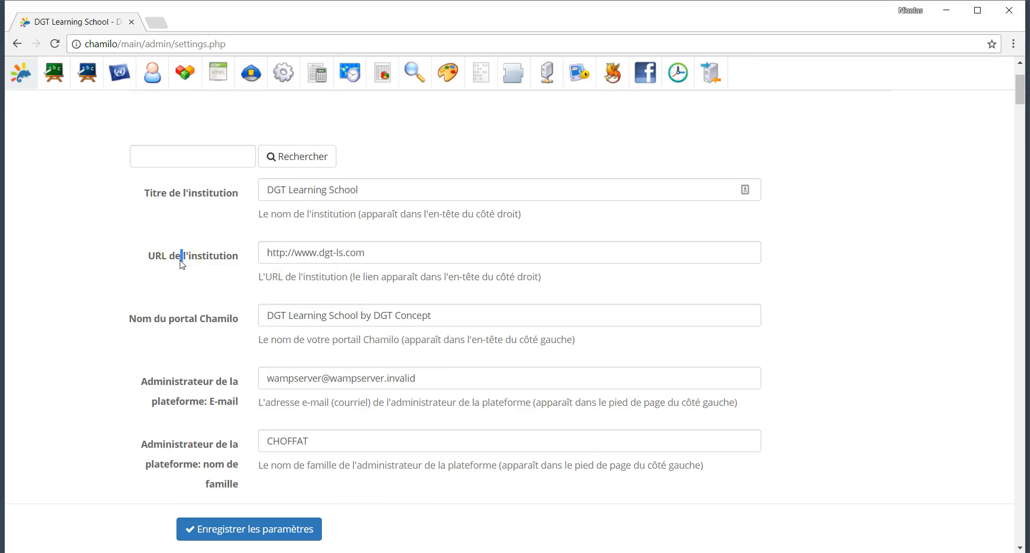
scroll(172, 311, down, 1)
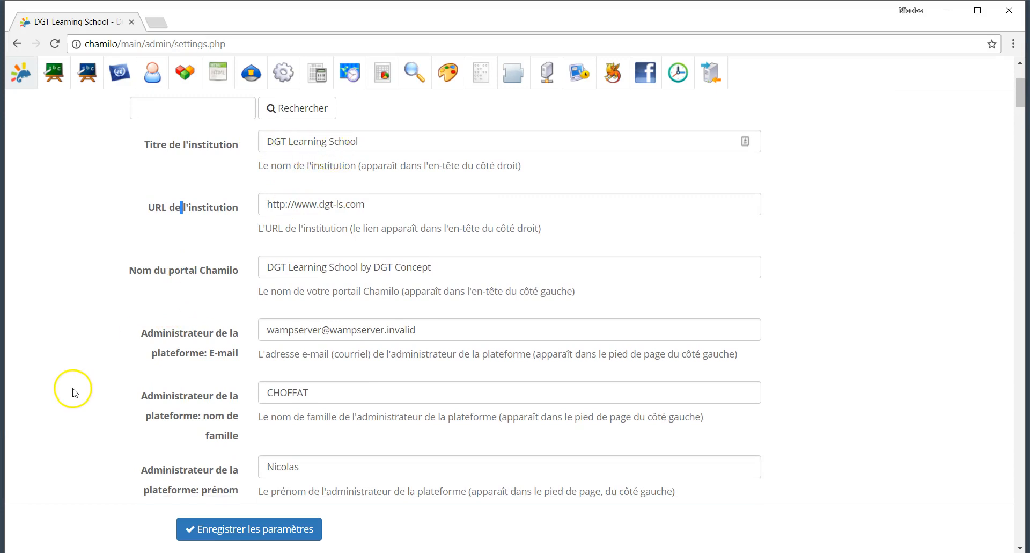
scroll(69, 389, down, 2)
drag(163, 213, 236, 233)
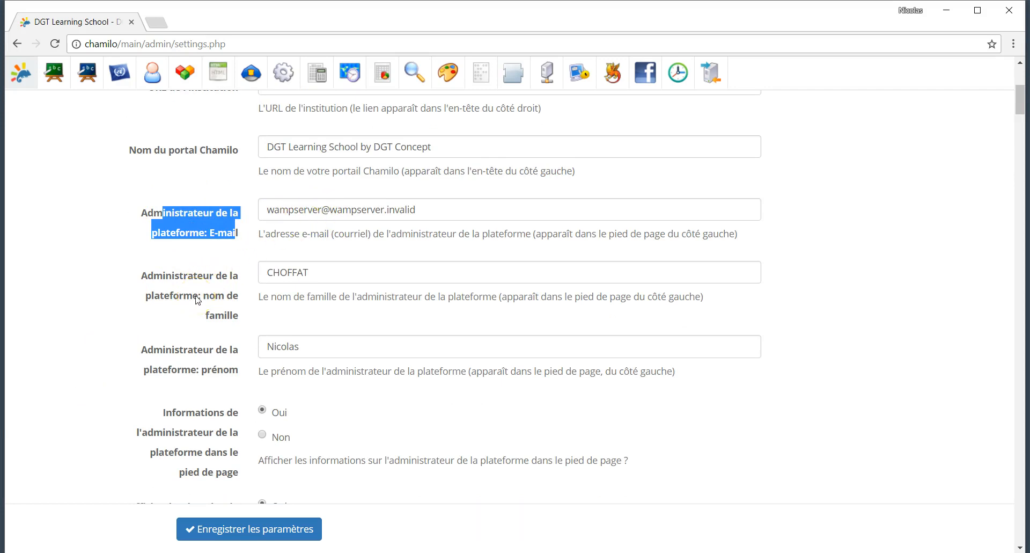
scroll(196, 299, down, 2)
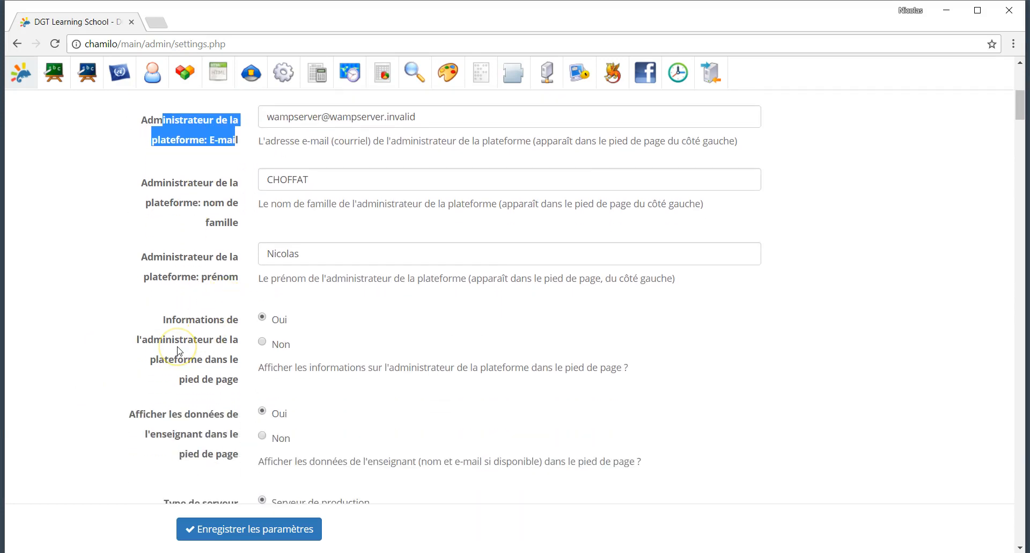
scroll(179, 352, down, 1)
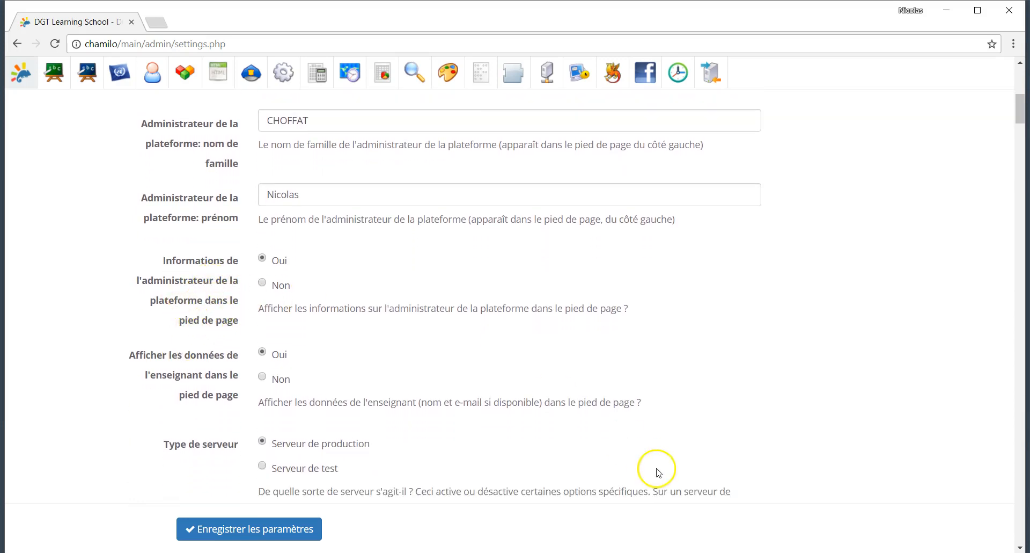
scroll(493, 402, down, 20)
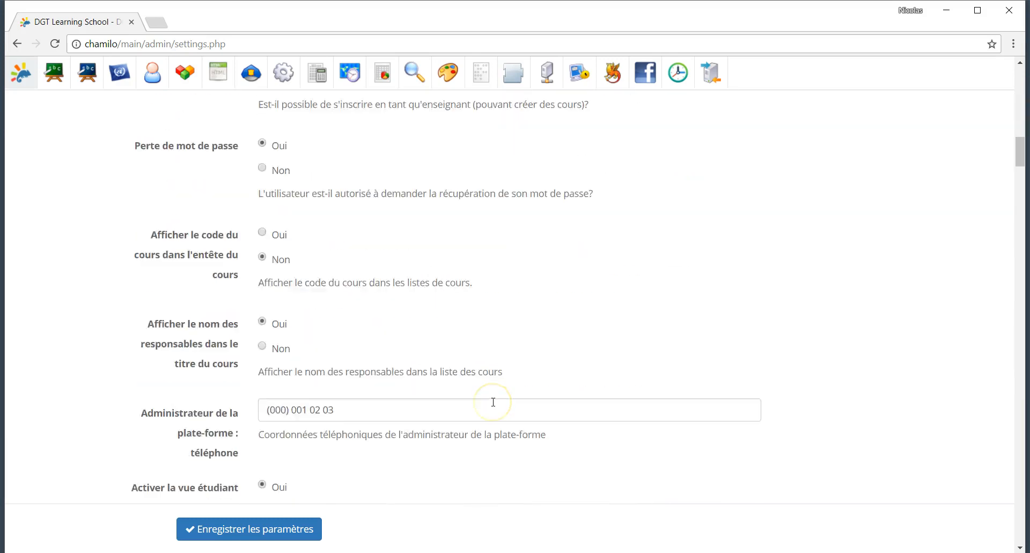
scroll(493, 402, down, 15)
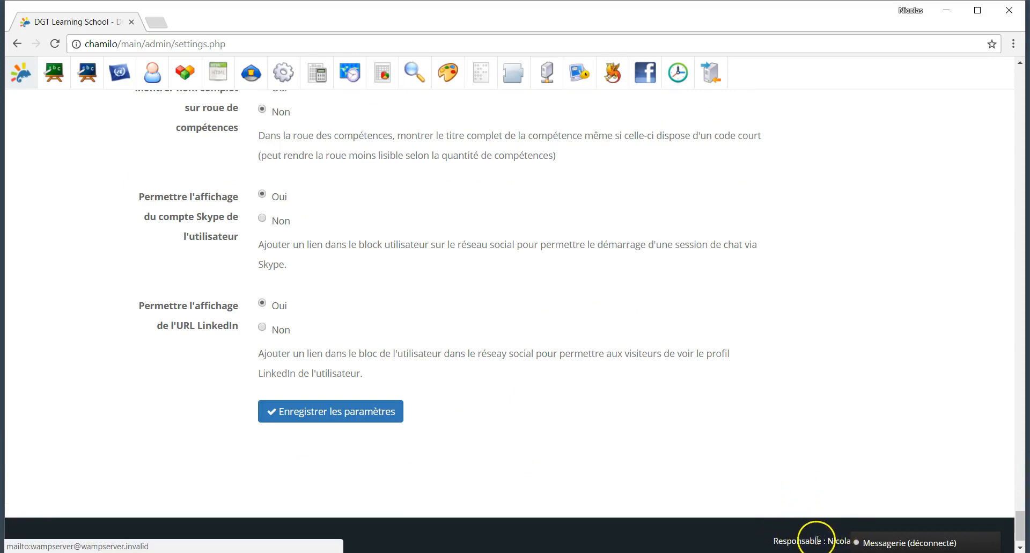
scroll(282, 180, up, 15)
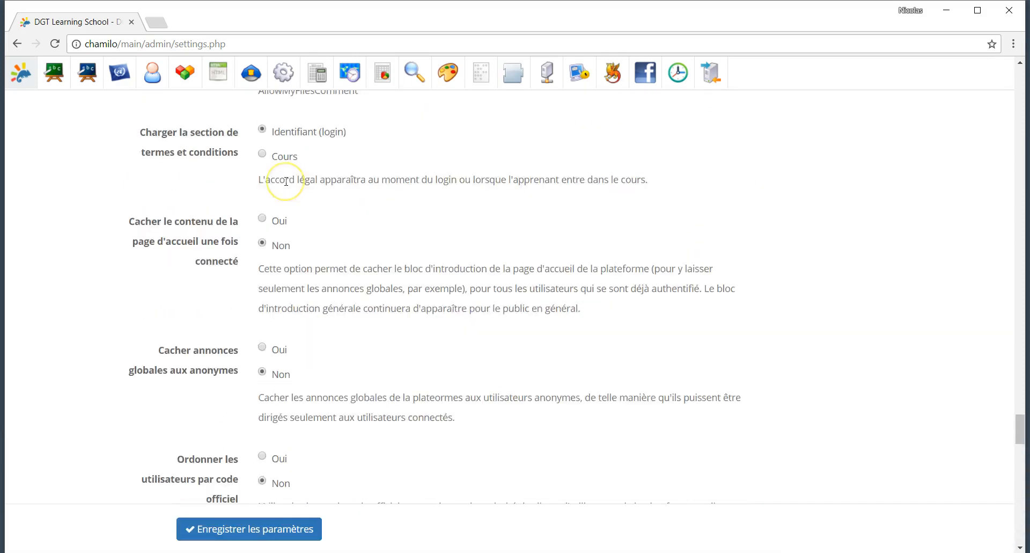
scroll(286, 182, up, 14)
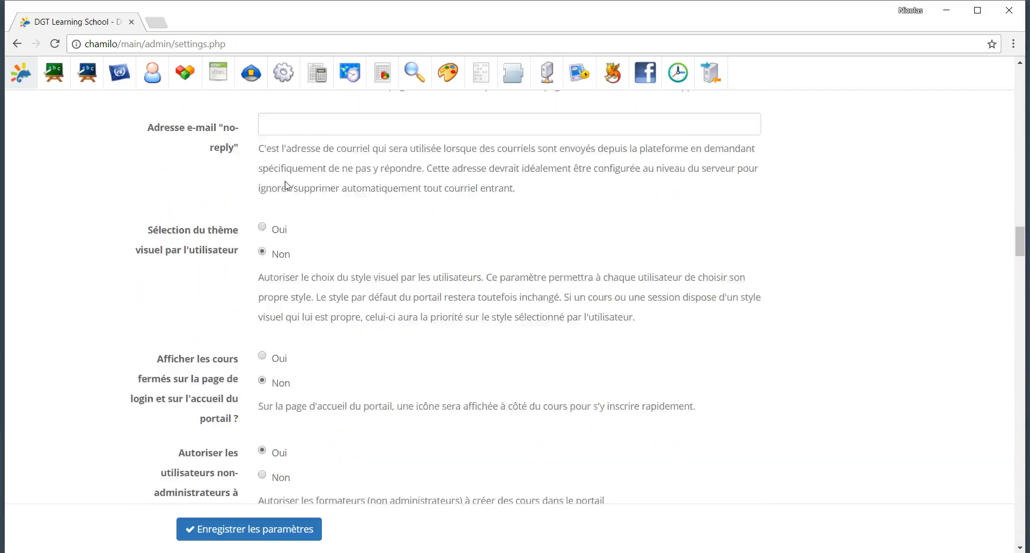
scroll(286, 185, up, 12)
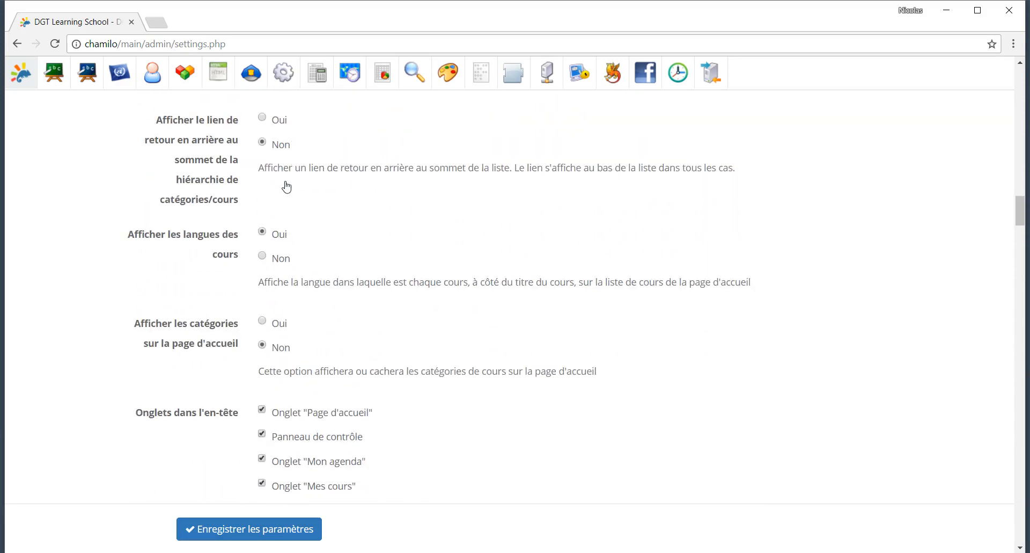
scroll(286, 185, up, 15)
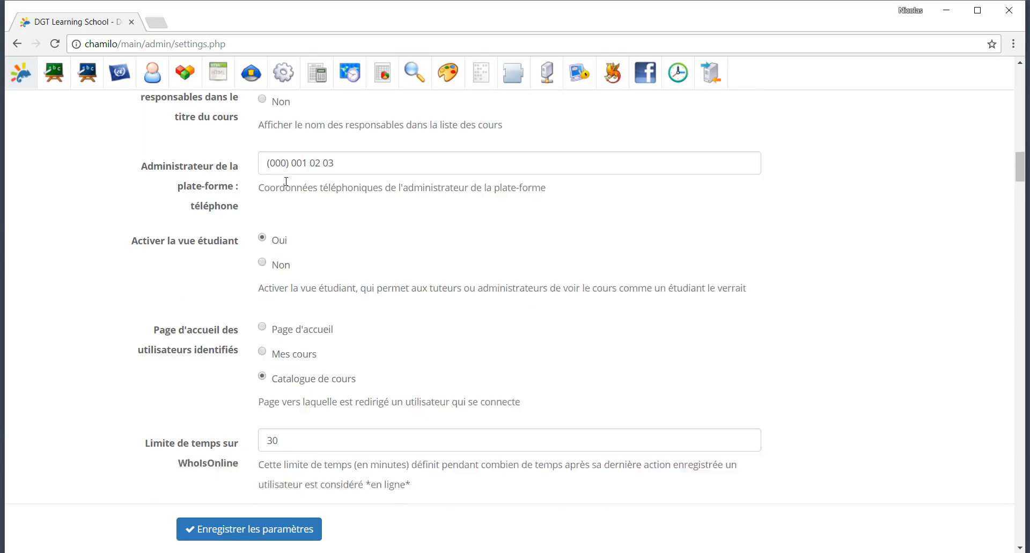
scroll(286, 183, up, 15)
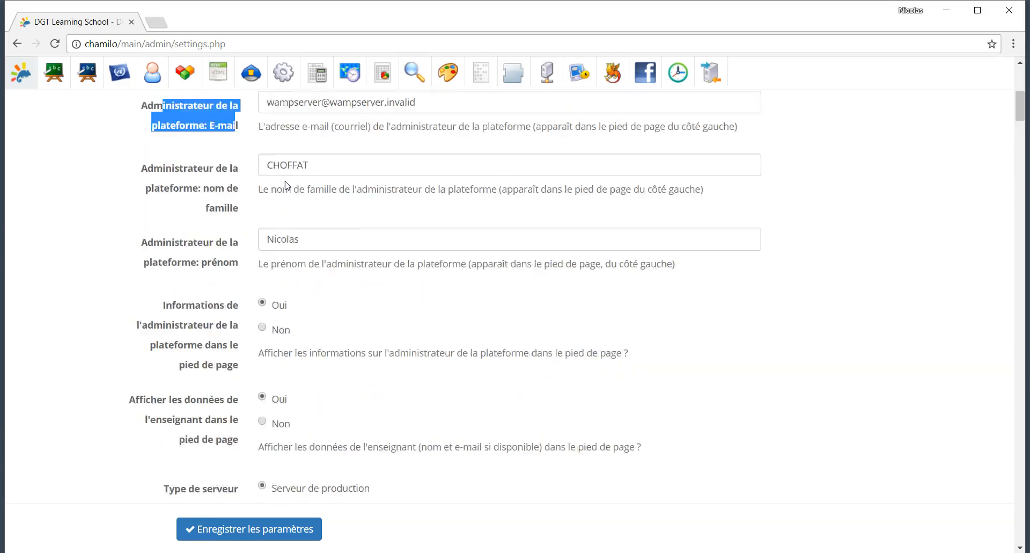
scroll(286, 185, down, 5)
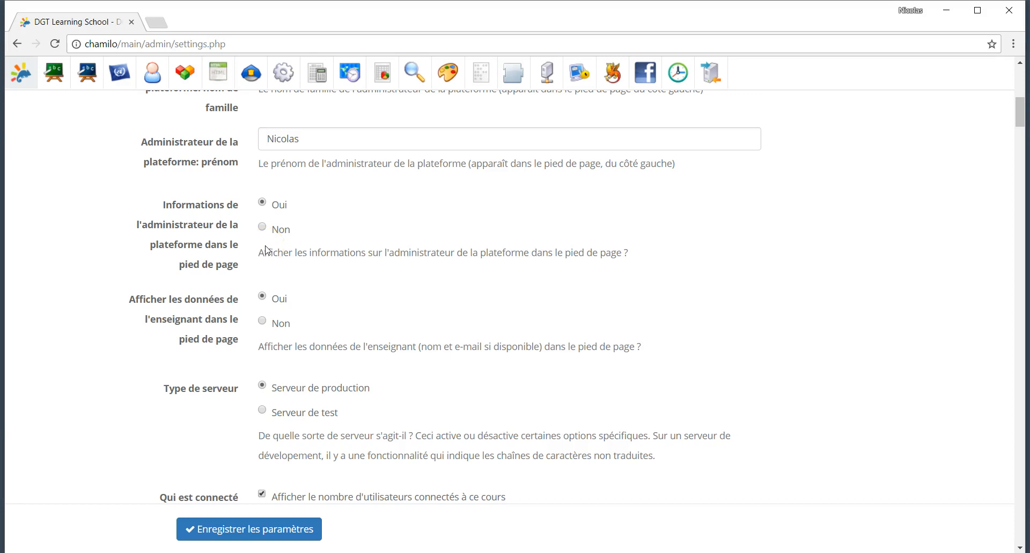
Step: Set the footer's administrator information and teacher details options to Non
click(262, 226)
click(261, 322)
scroll(322, 375, down, 2)
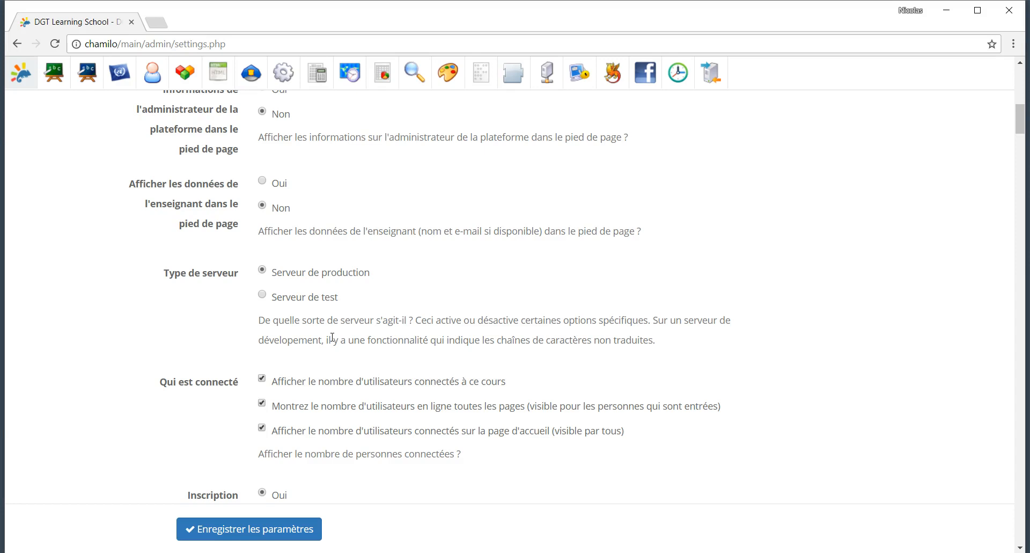
scroll(332, 337, down, 3)
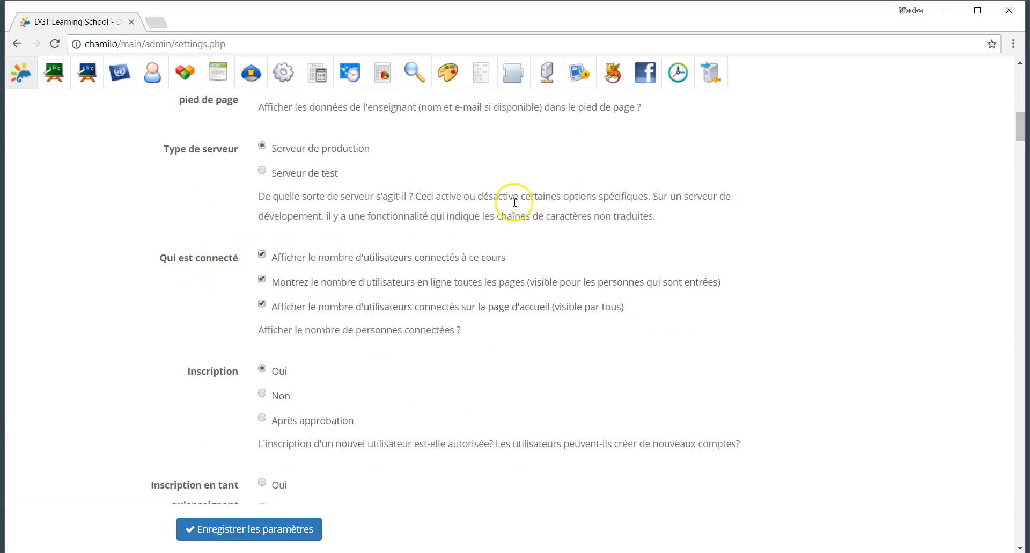
scroll(513, 202, up, 10)
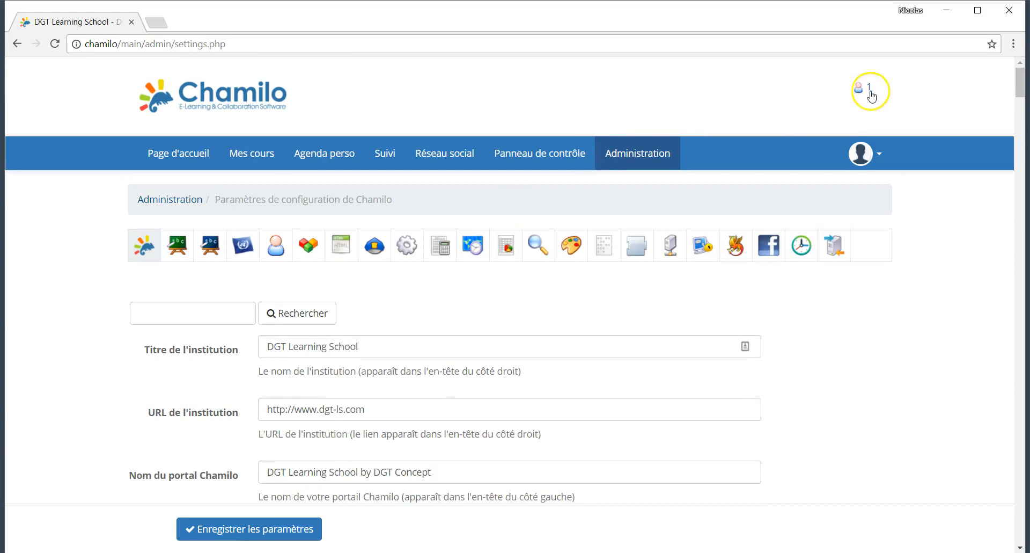
Step: Uncheck the connected-user counts for courses, every page and the homepage under Qui est connecté
scroll(260, 306, down, 3)
scroll(259, 310, down, 8)
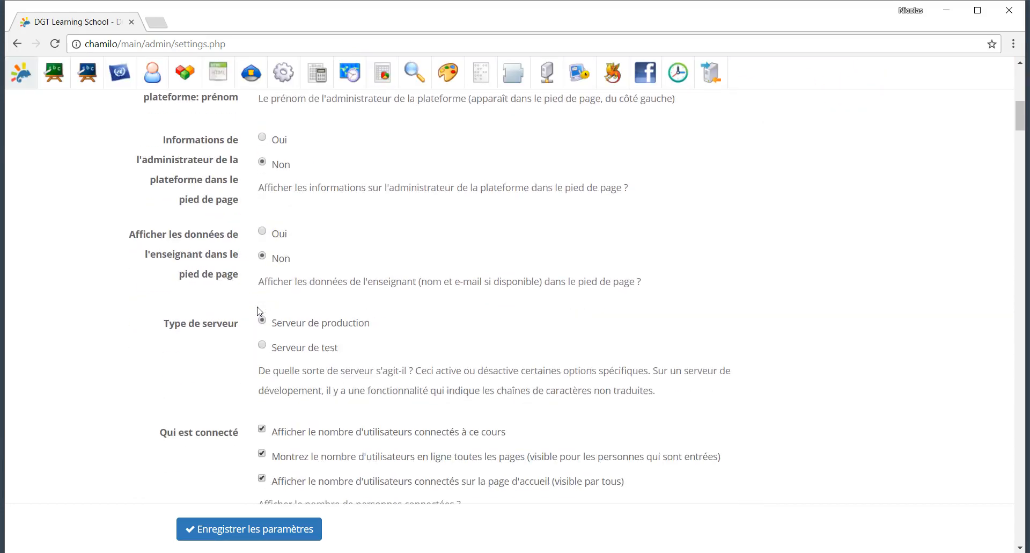
scroll(259, 310, down, 1)
click(262, 334)
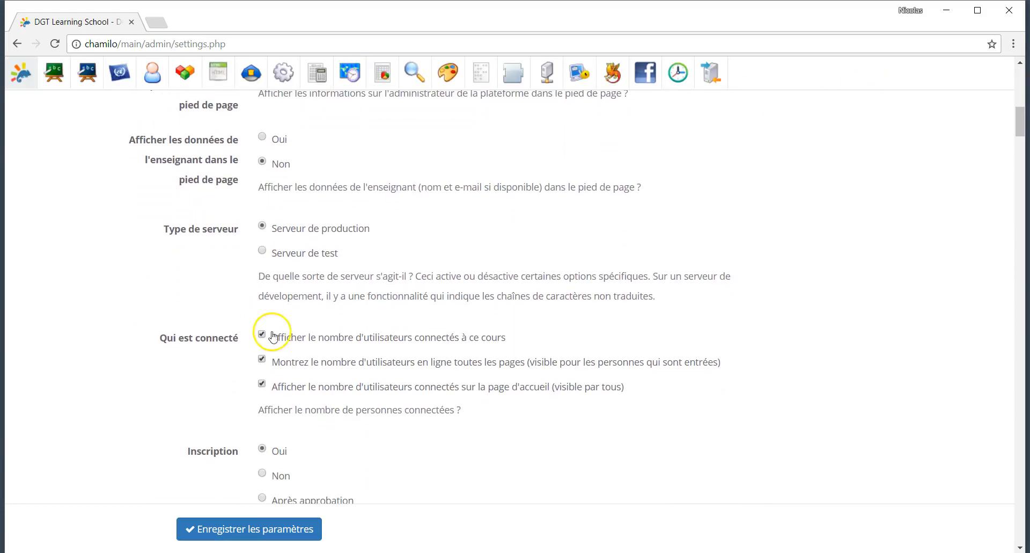
click(262, 358)
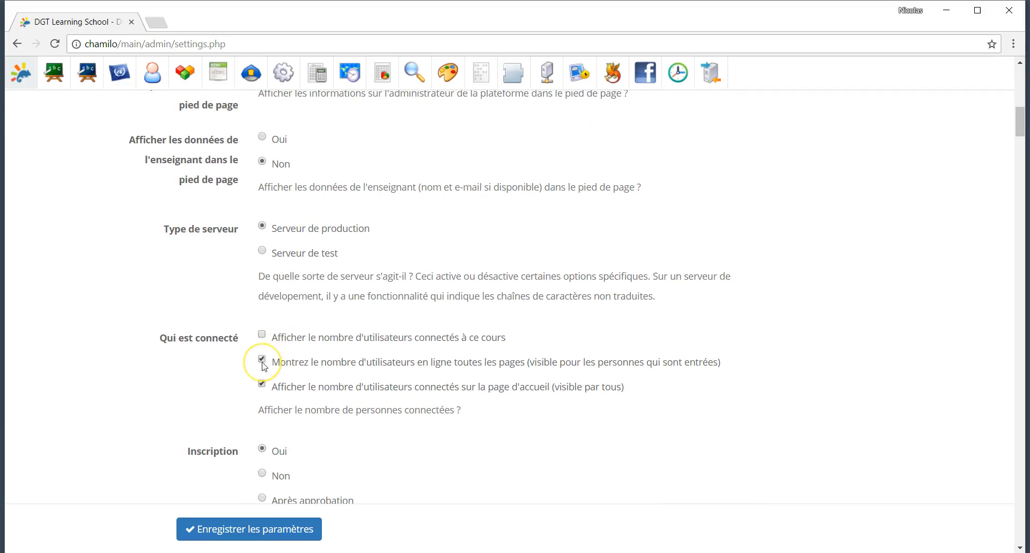
click(262, 382)
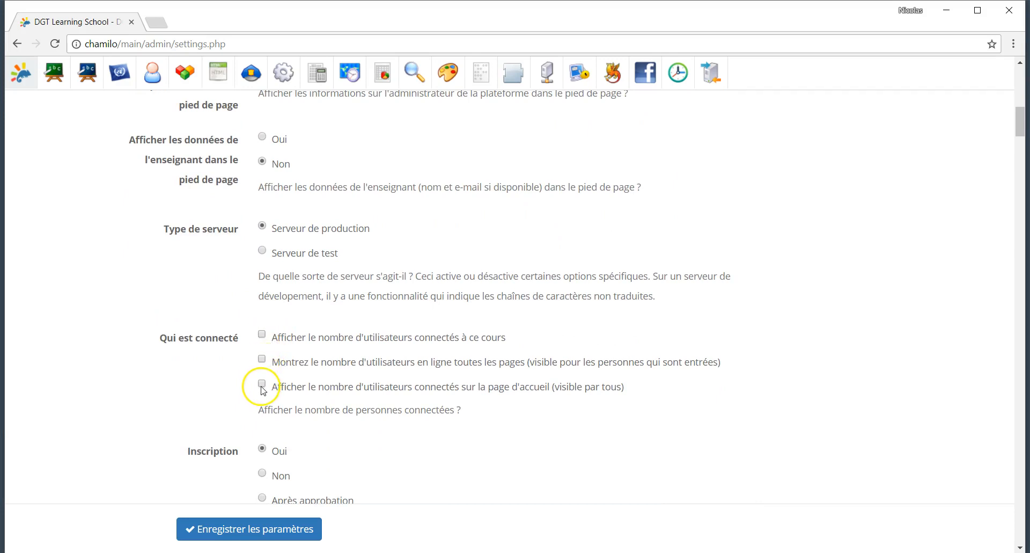
scroll(300, 408, down, 2)
scroll(300, 408, down, 1)
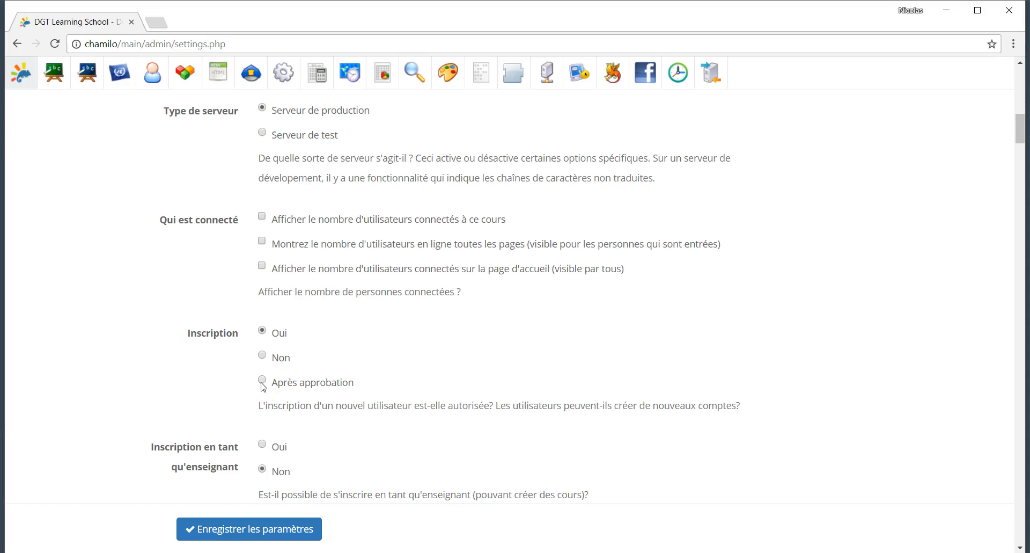
scroll(263, 386, down, 2)
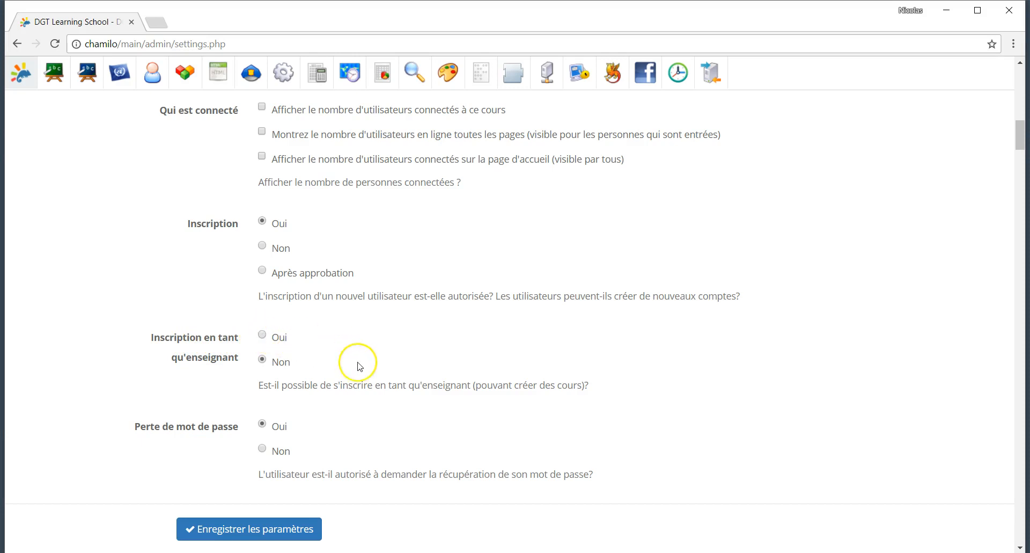
scroll(355, 359, down, 2)
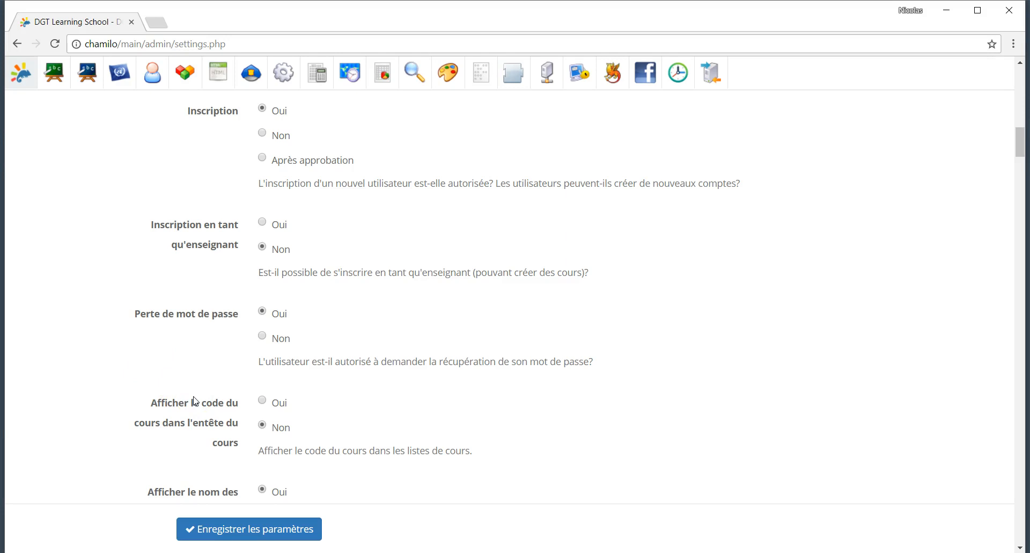
scroll(194, 401, down, 2)
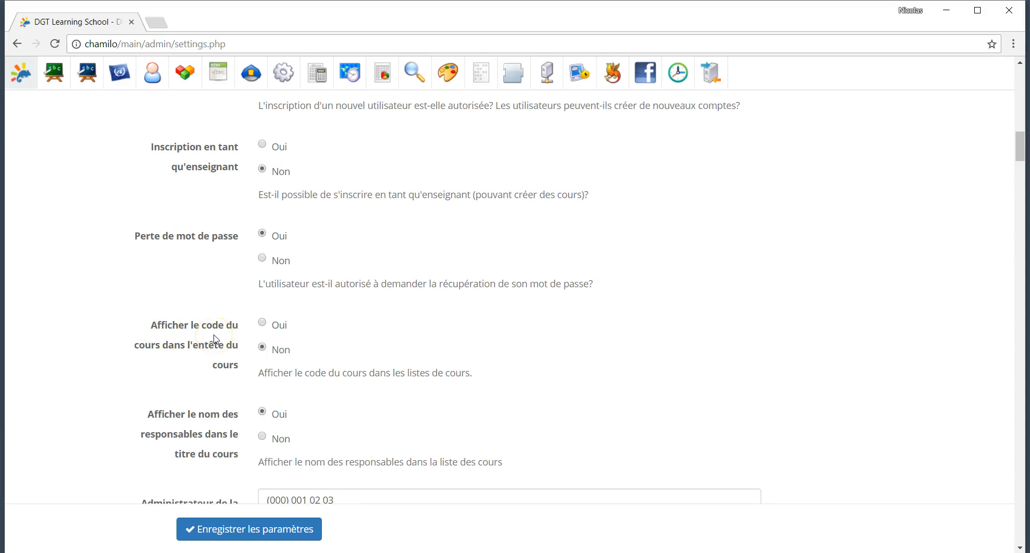
triple_click(329, 374)
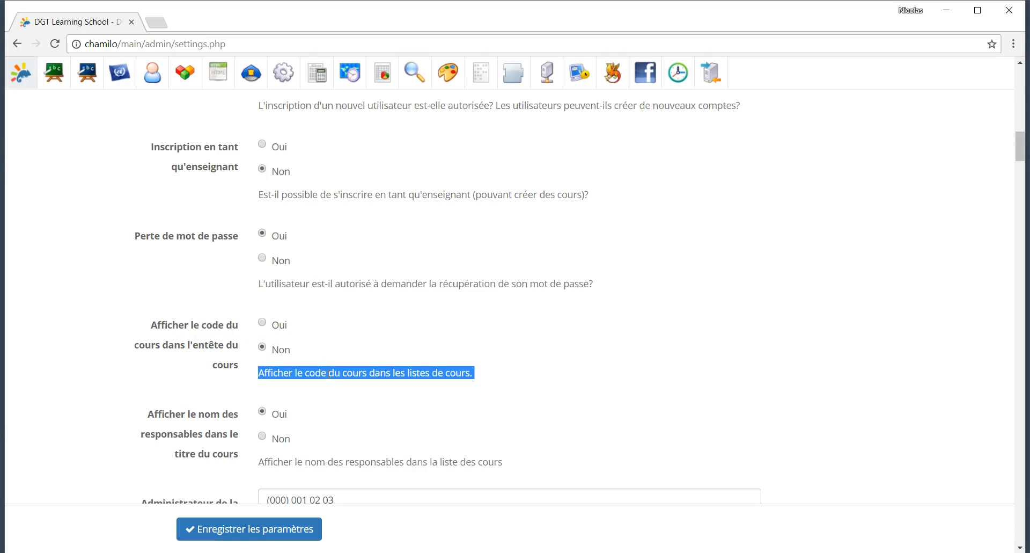
scroll(329, 414, down, 1)
scroll(329, 415, down, 2)
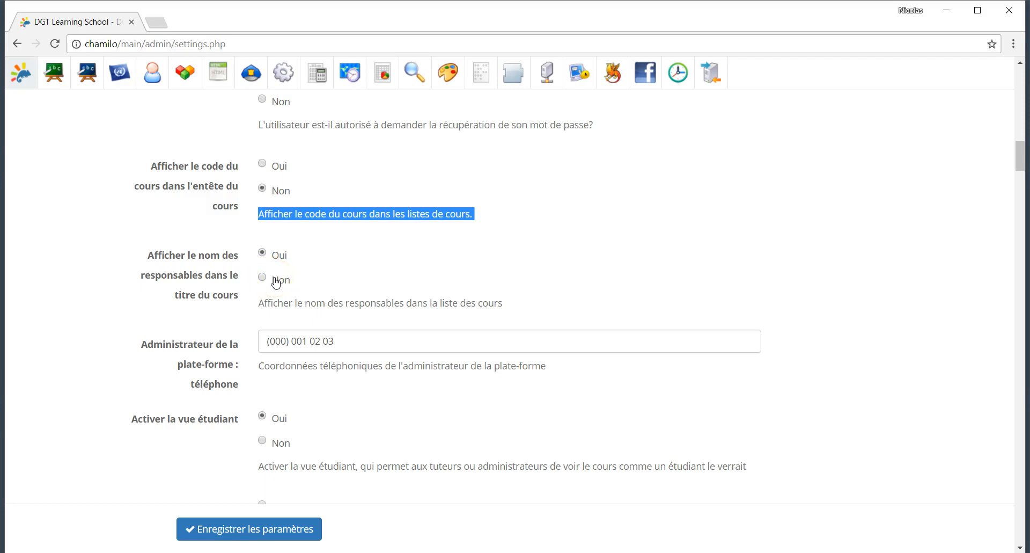
scroll(276, 283, down, 1)
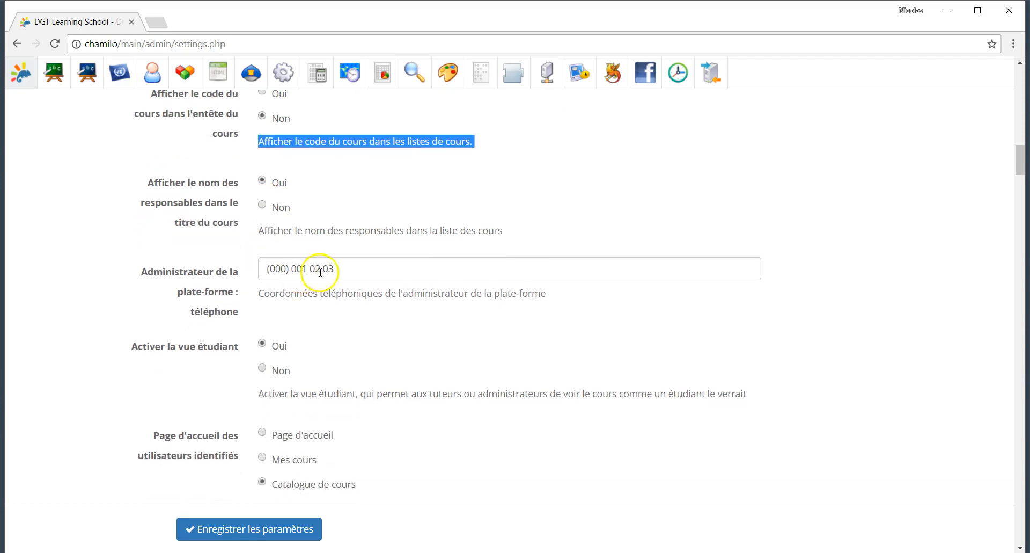
Step: Replace the platform administrator telephone field with the new contact phone number
drag(356, 272, 194, 269)
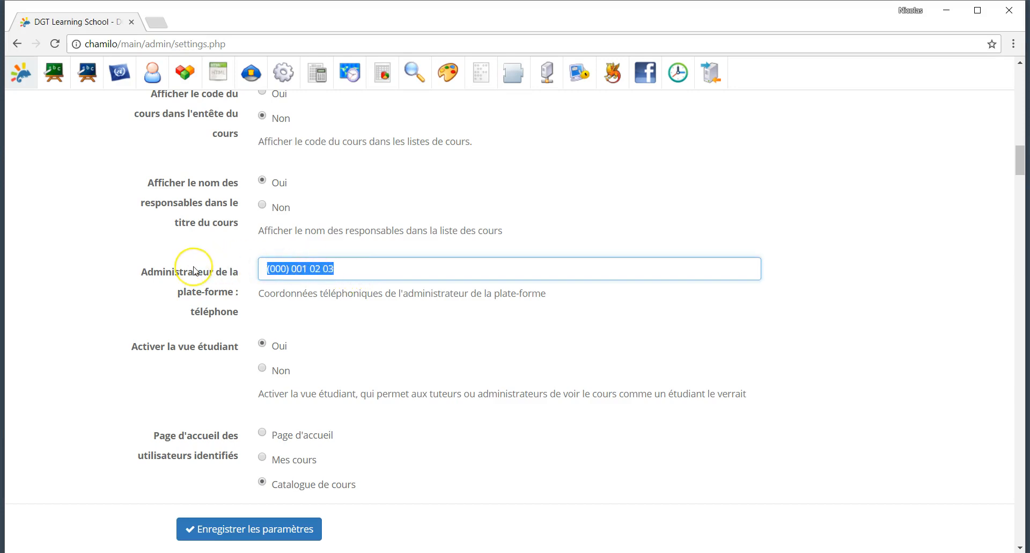
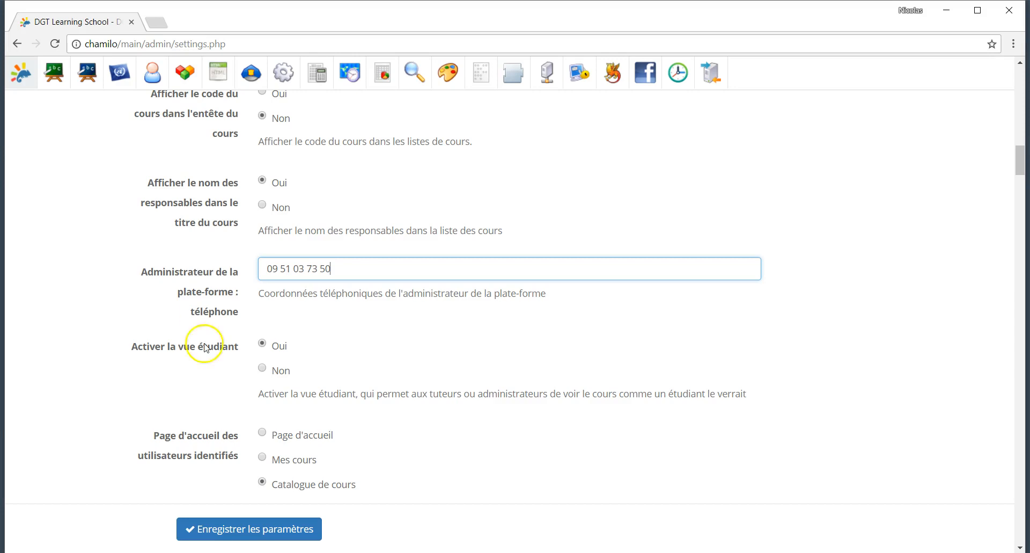
scroll(182, 369, down, 2)
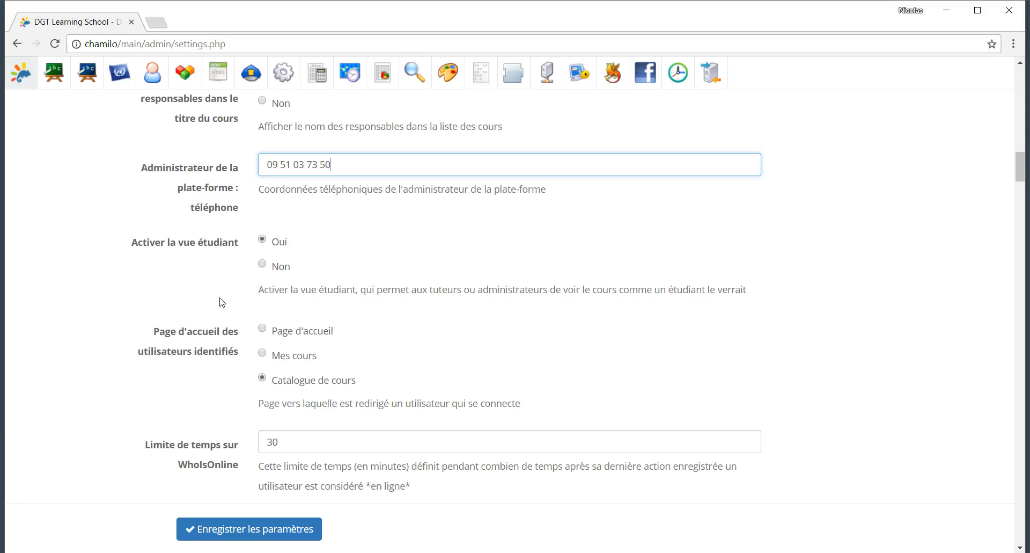
scroll(258, 322, down, 2)
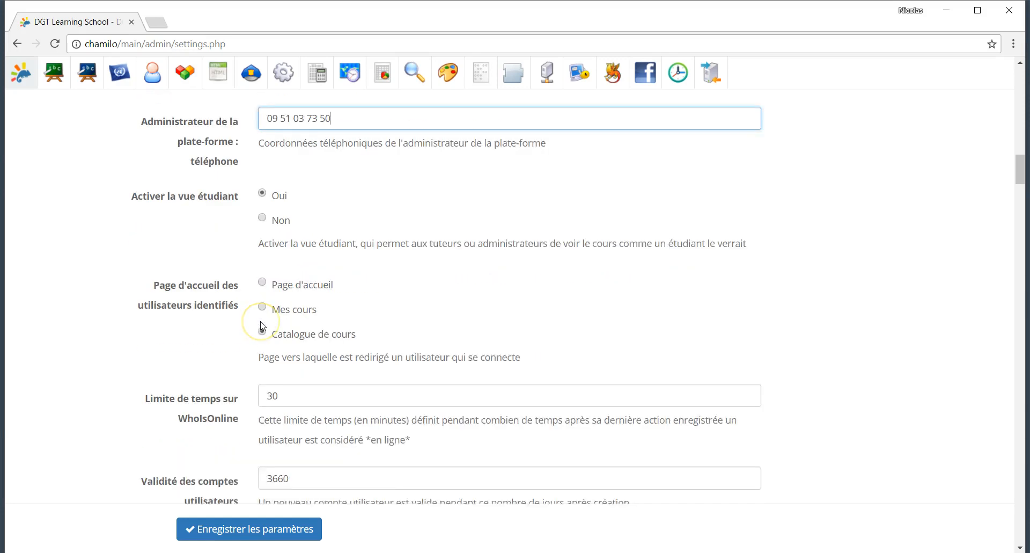
scroll(263, 325, down, 1)
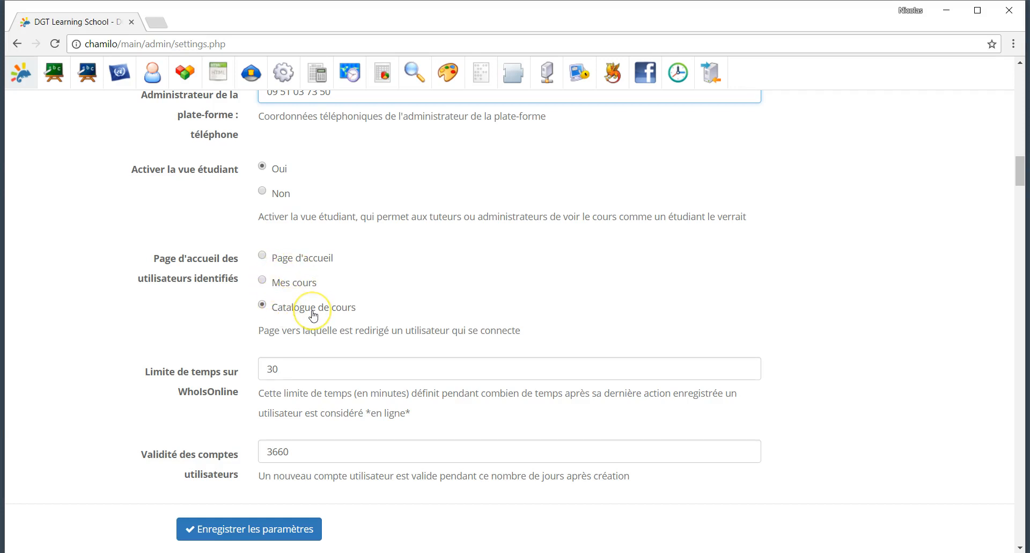
scroll(313, 316, down, 1)
scroll(314, 316, down, 1)
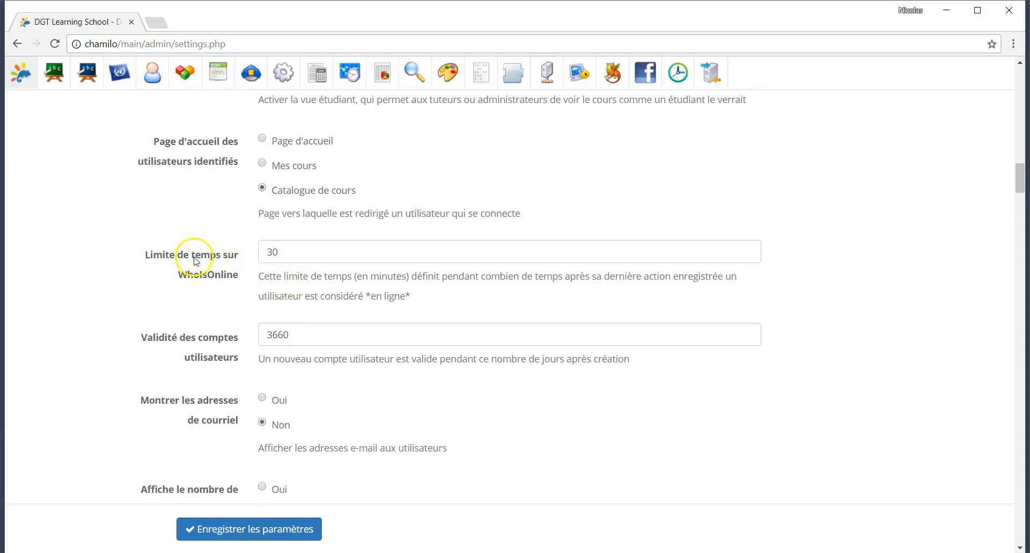
double_click(296, 258)
click(299, 275)
scroll(741, 176, up, 5)
scroll(741, 176, up, 20)
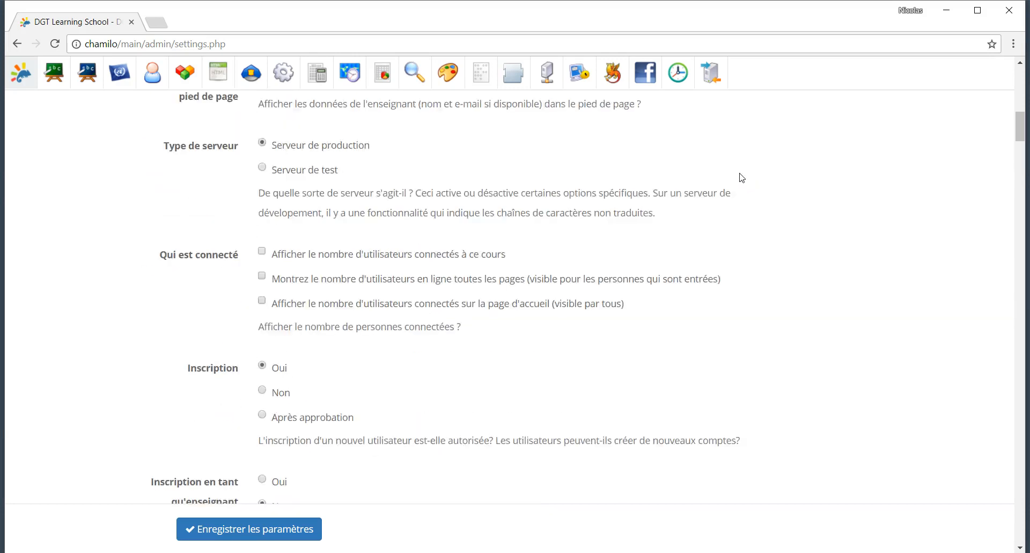
scroll(594, 264, down, 12)
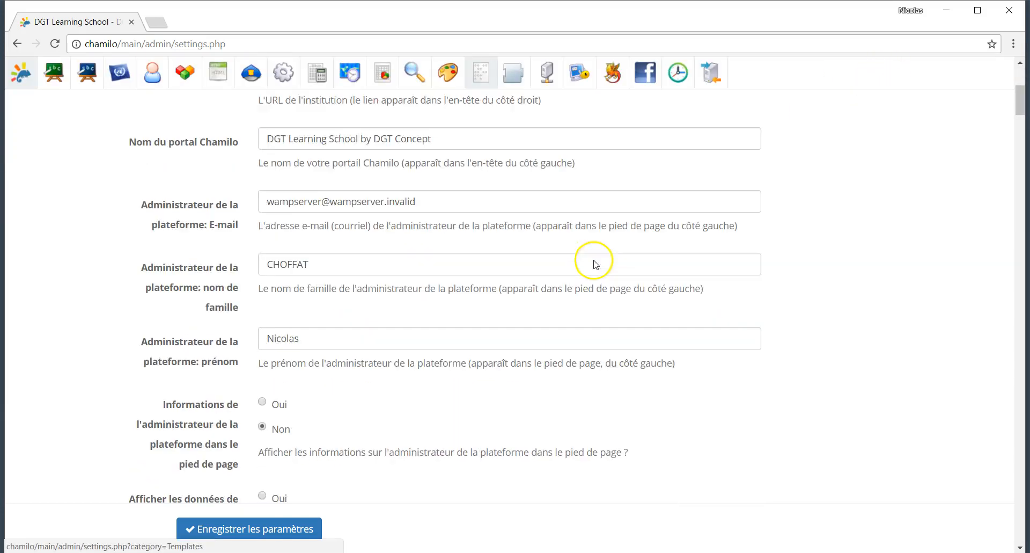
scroll(594, 264, down, 1)
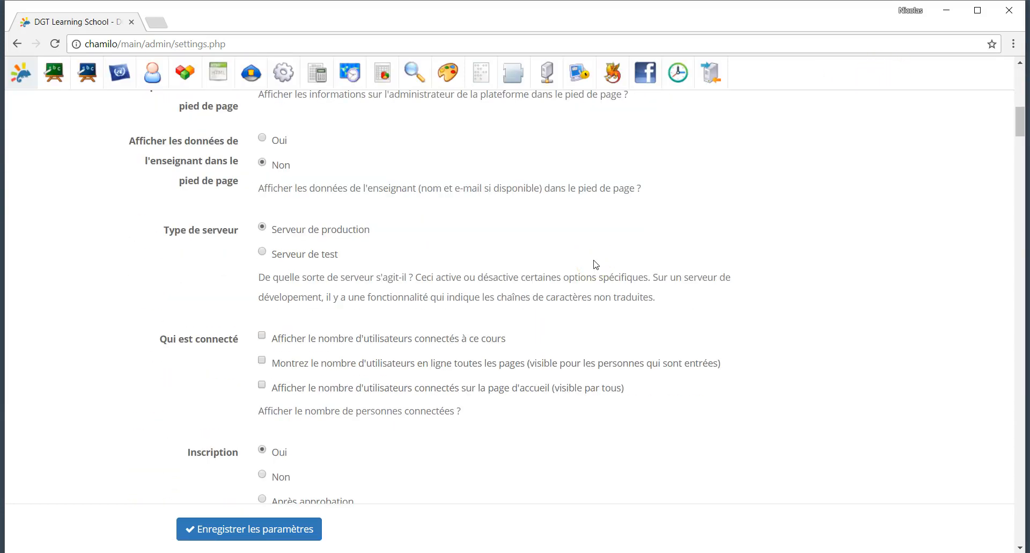
scroll(594, 264, down, 10)
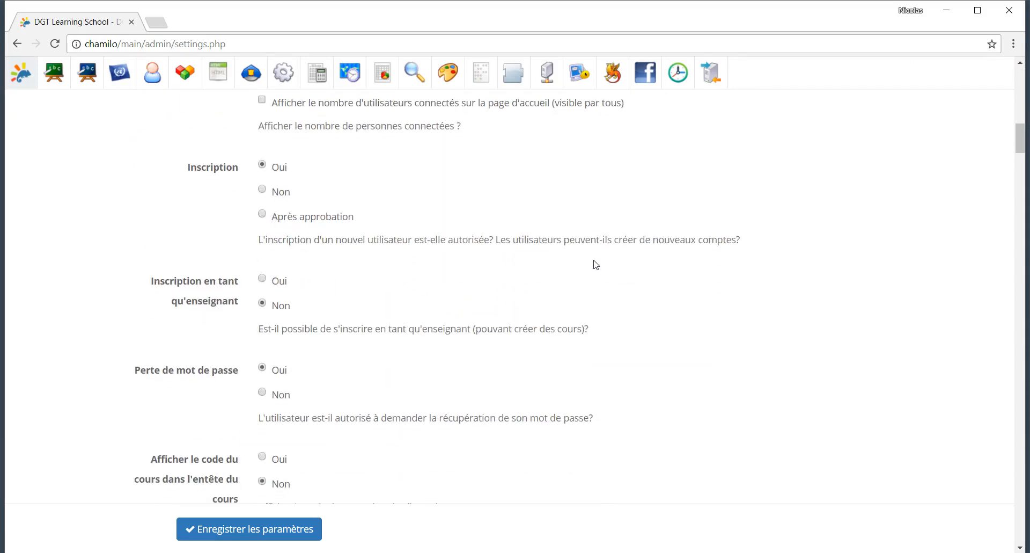
scroll(595, 264, down, 9)
scroll(595, 264, down, 2)
scroll(594, 264, up, 1)
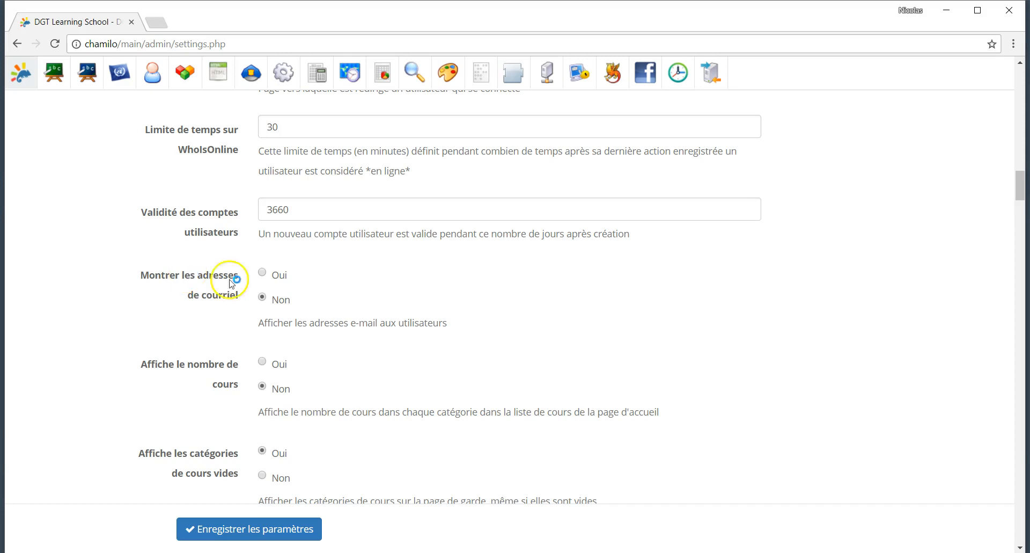
Step: Set 'Afficher le lien de retour' atop the course category hierarchy to Oui
scroll(302, 301, down, 1)
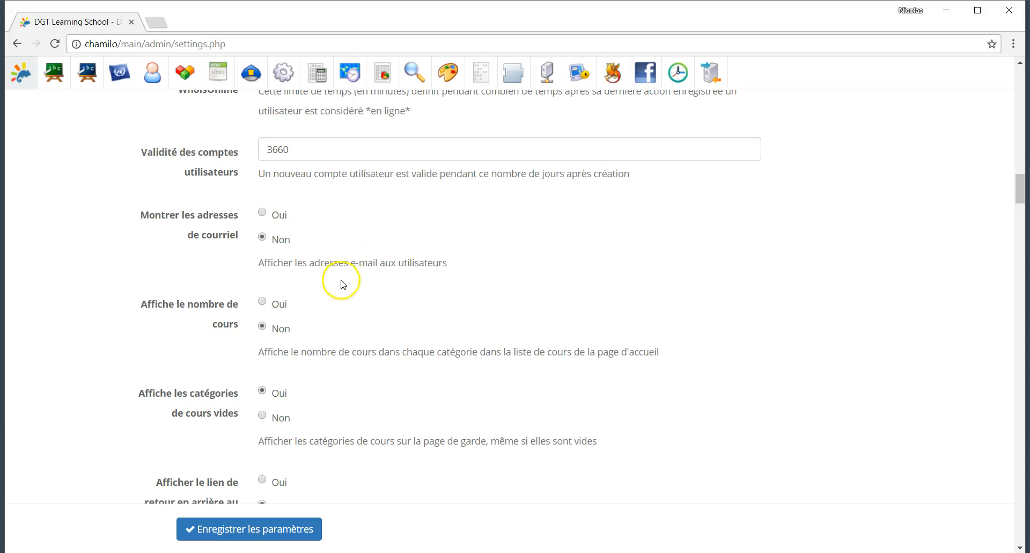
scroll(322, 279, down, 3)
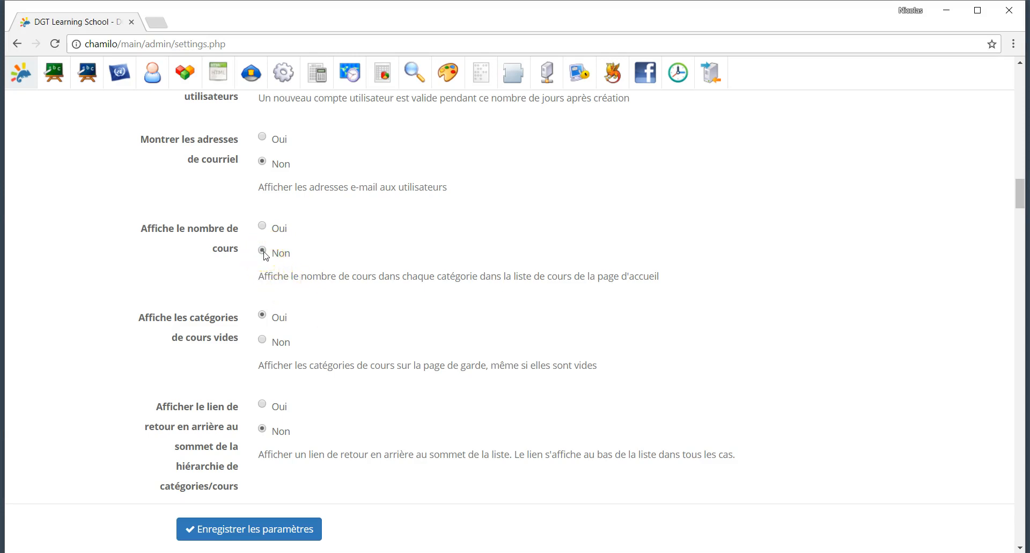
scroll(352, 324, down, 2)
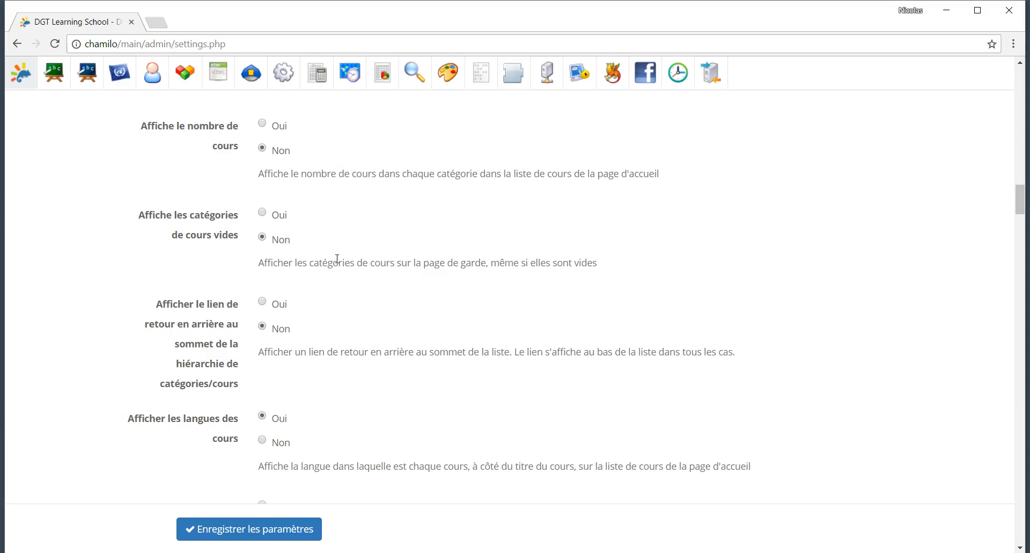
scroll(337, 259, down, 3)
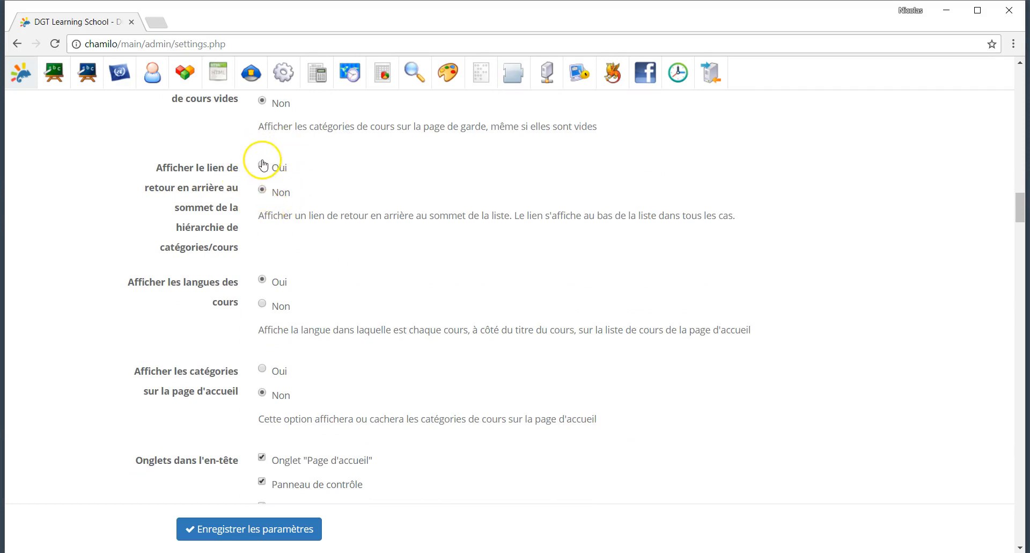
click(279, 192)
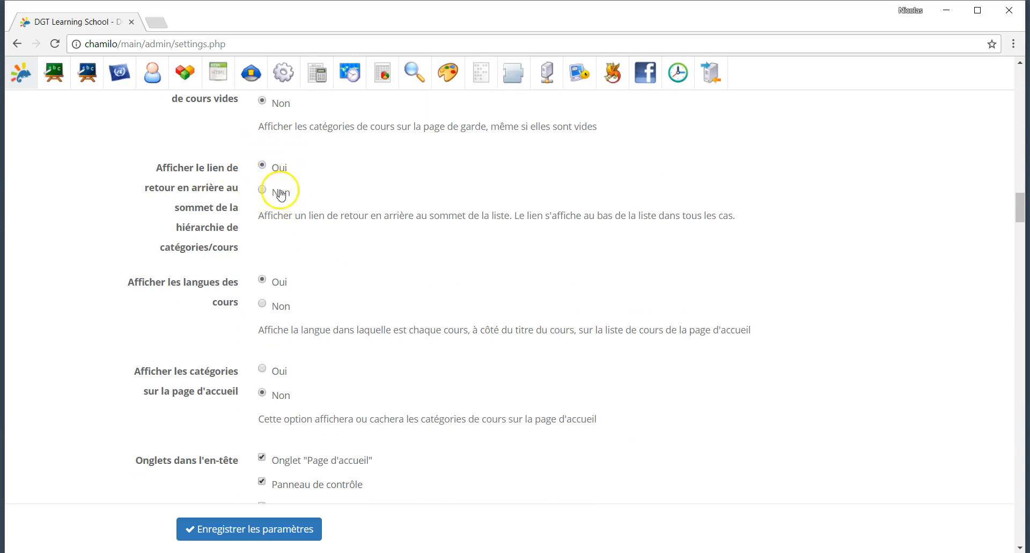
Step: Set 'Afficher les catégories sur la page d'accueil' to Oui
scroll(299, 242, down, 2)
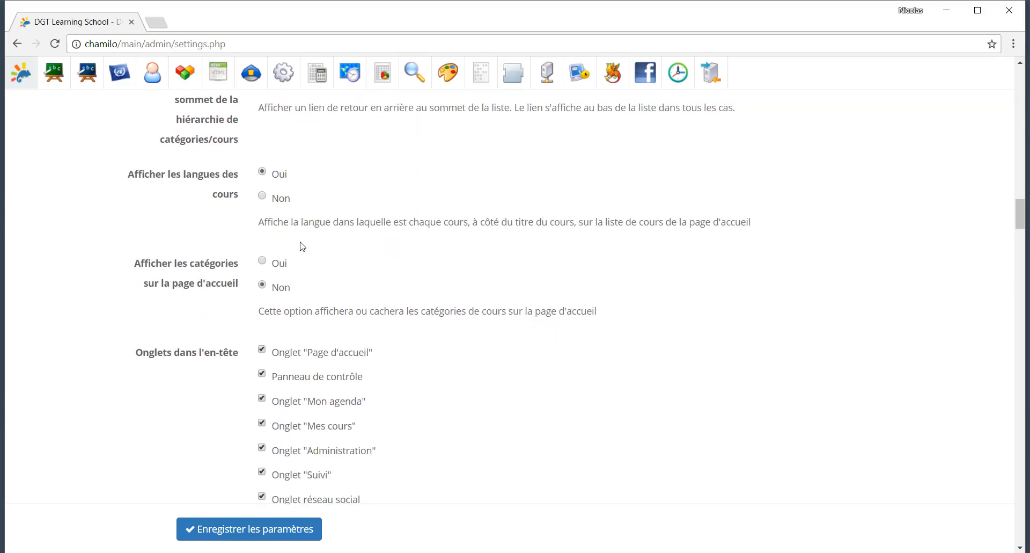
scroll(302, 247, down, 2)
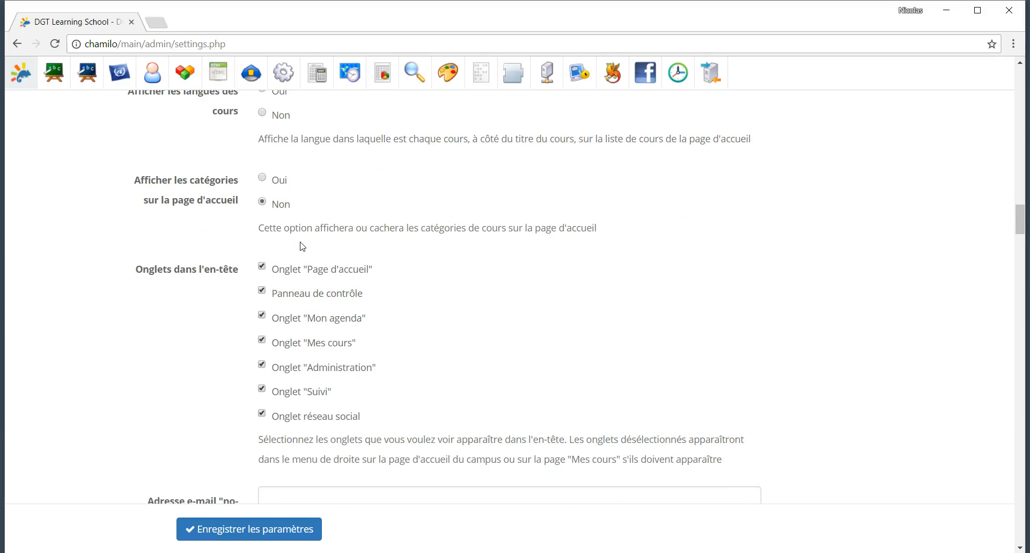
click(262, 178)
scroll(437, 234, down, 2)
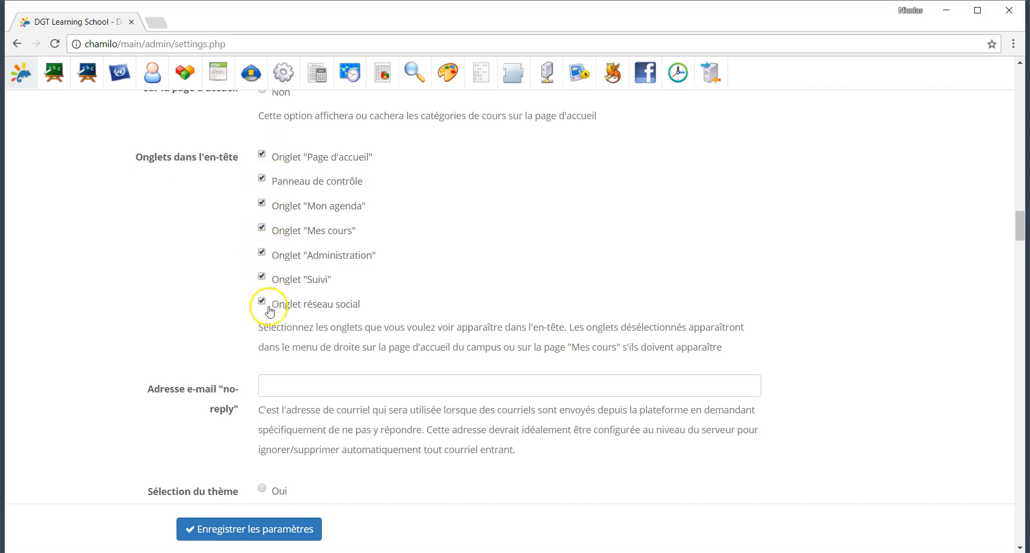
scroll(269, 311, down, 2)
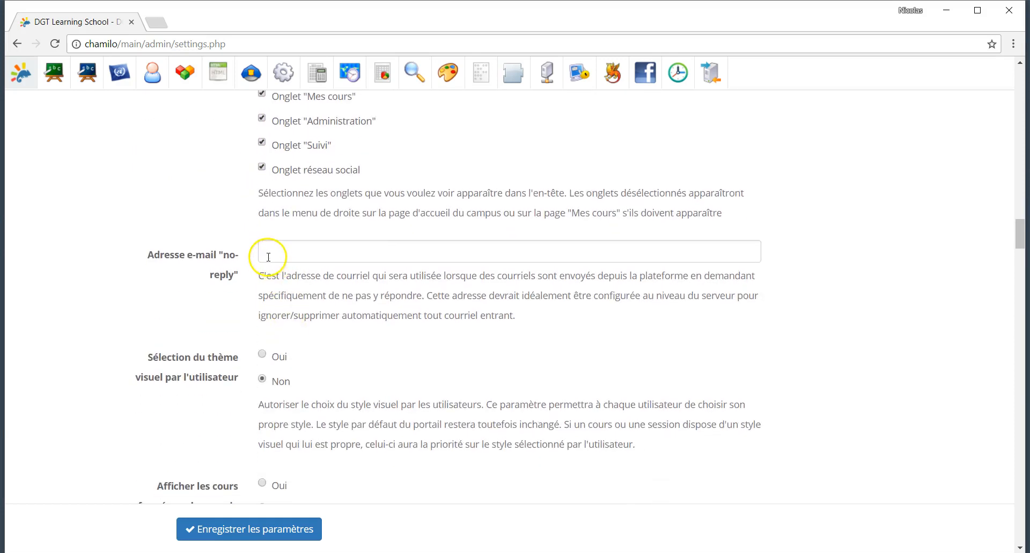
scroll(268, 256, down, 4)
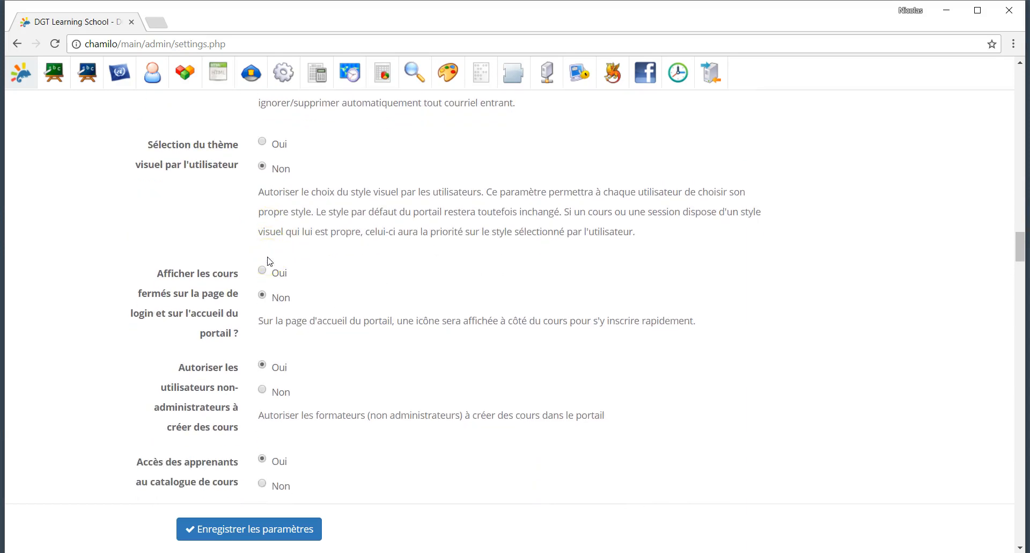
scroll(268, 261, up, 1)
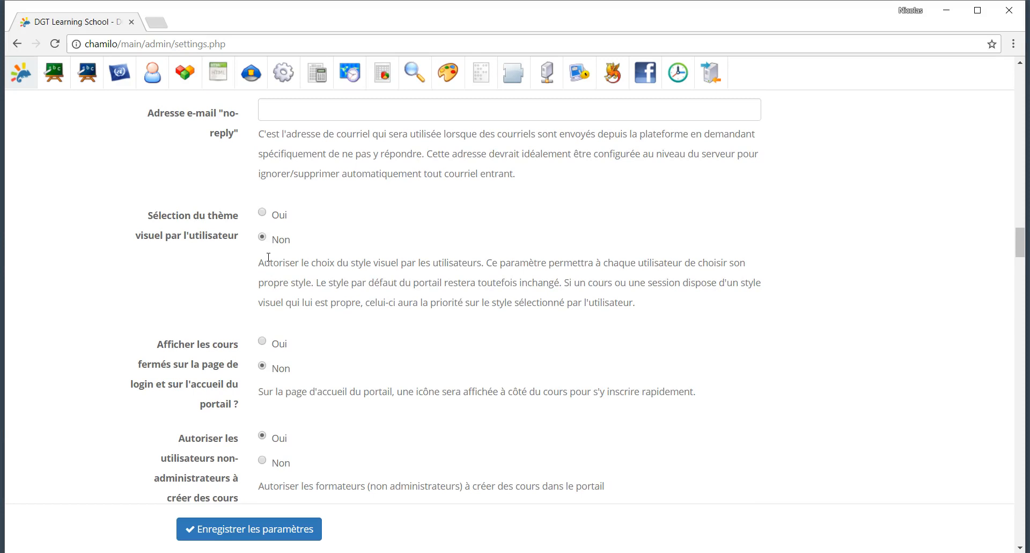
scroll(268, 256, down, 3)
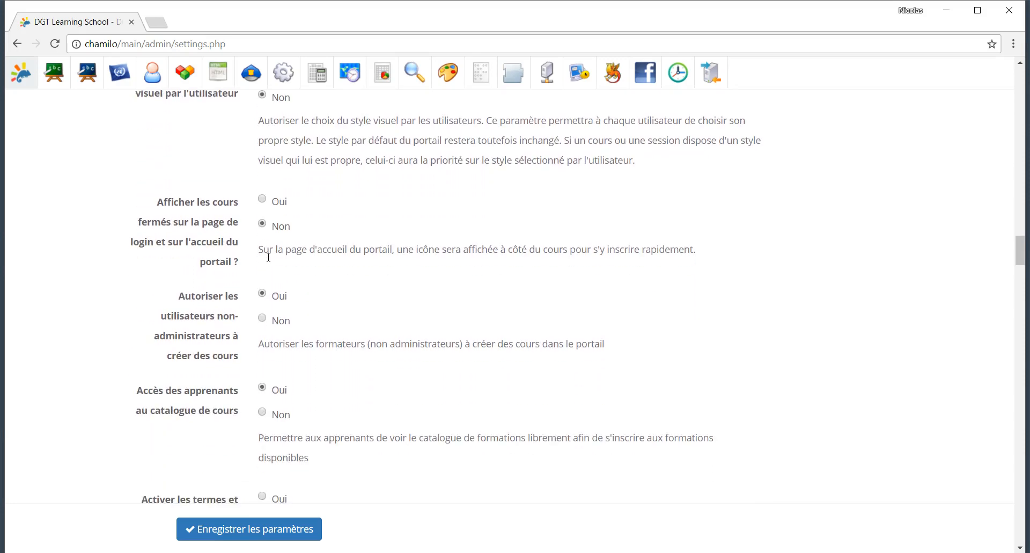
scroll(268, 256, down, 1)
scroll(310, 374, down, 7)
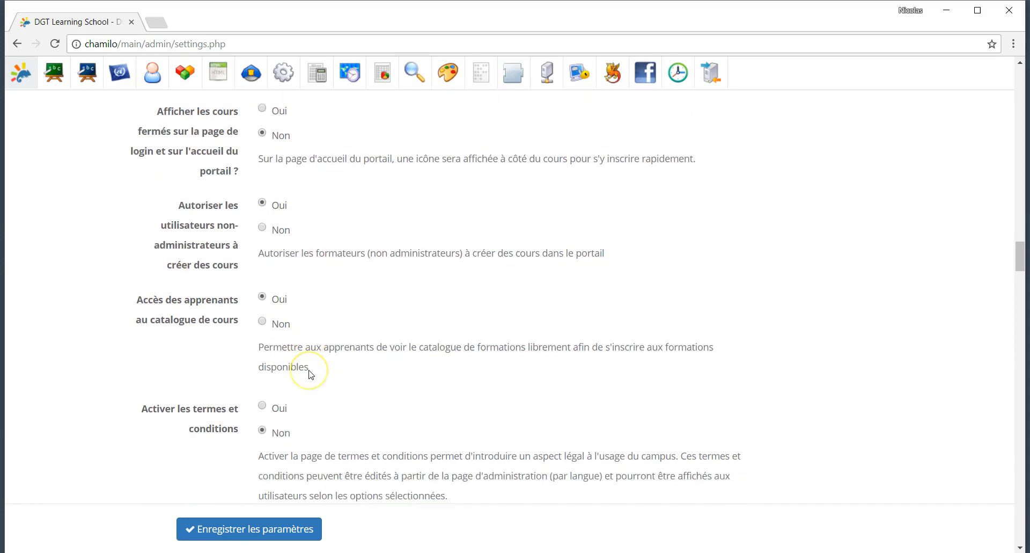
scroll(310, 374, down, 2)
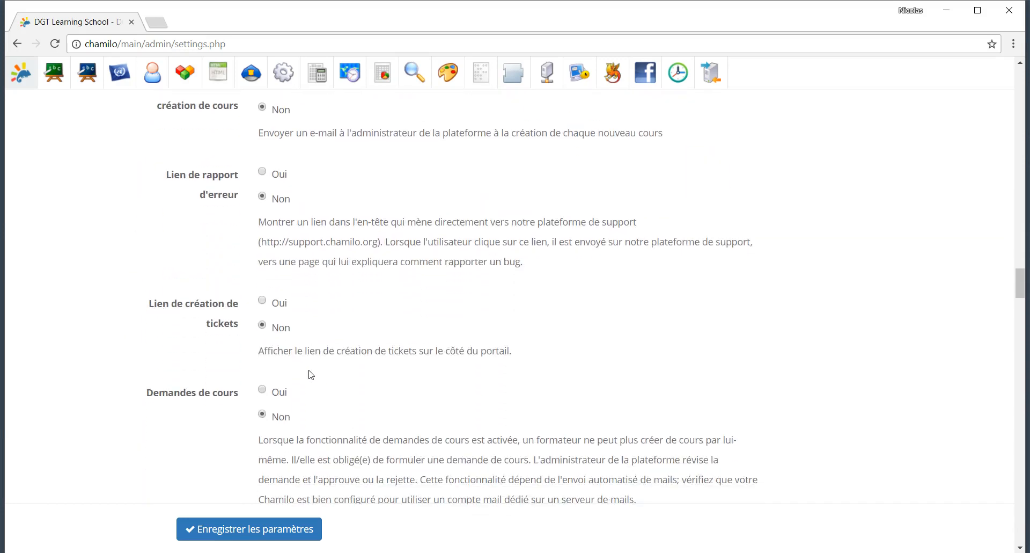
scroll(310, 374, down, 1)
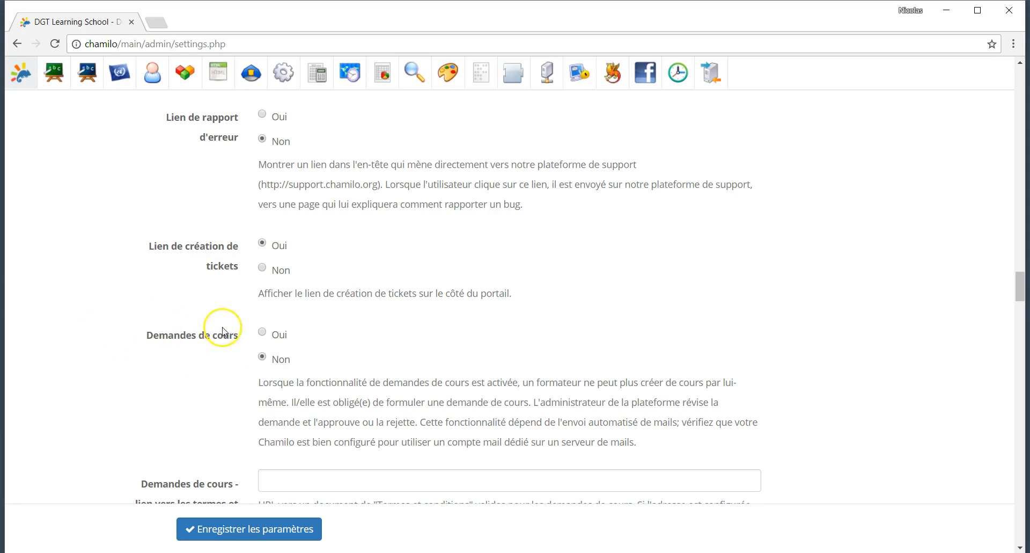
click(262, 332)
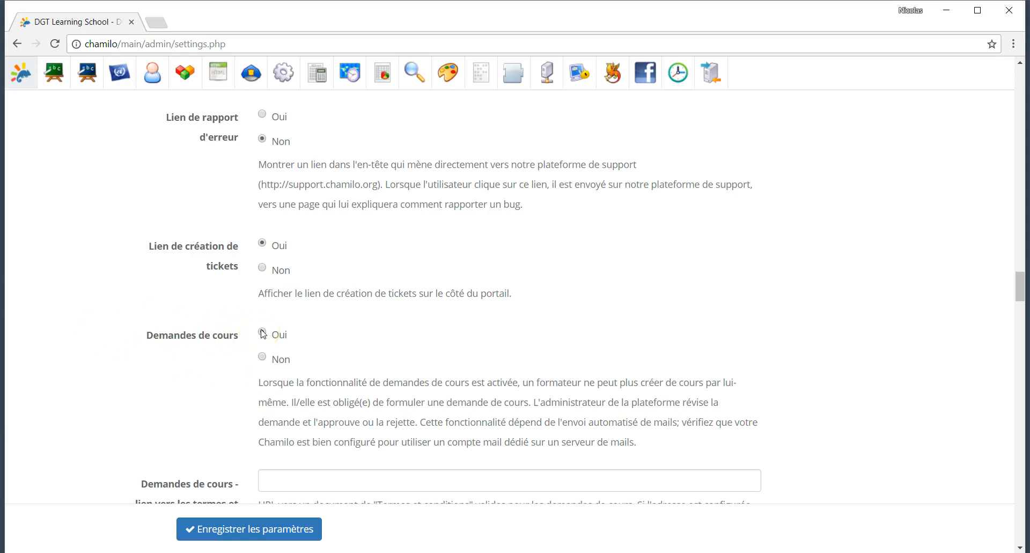
click(263, 356)
scroll(358, 416, down, 5)
click(297, 212)
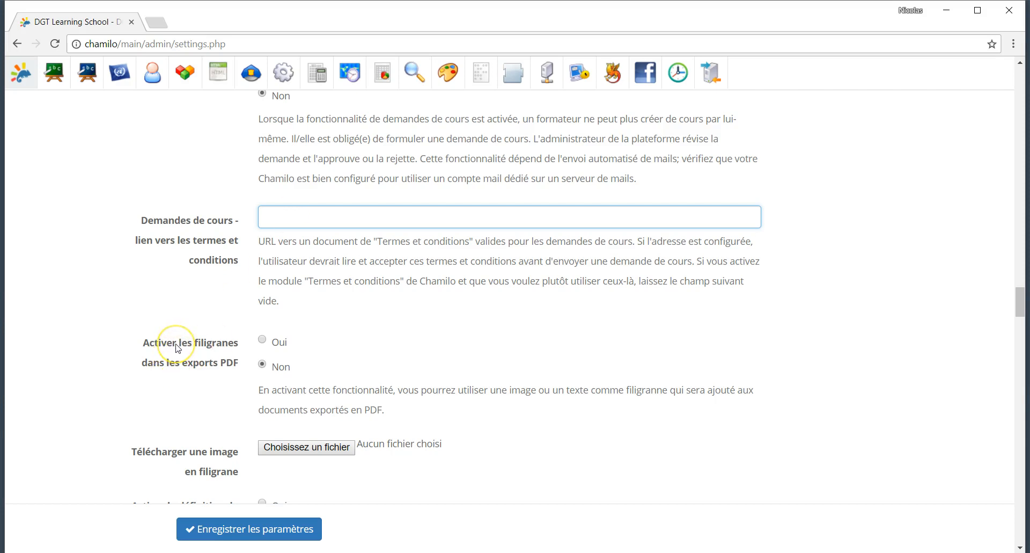
scroll(311, 356, down, 3)
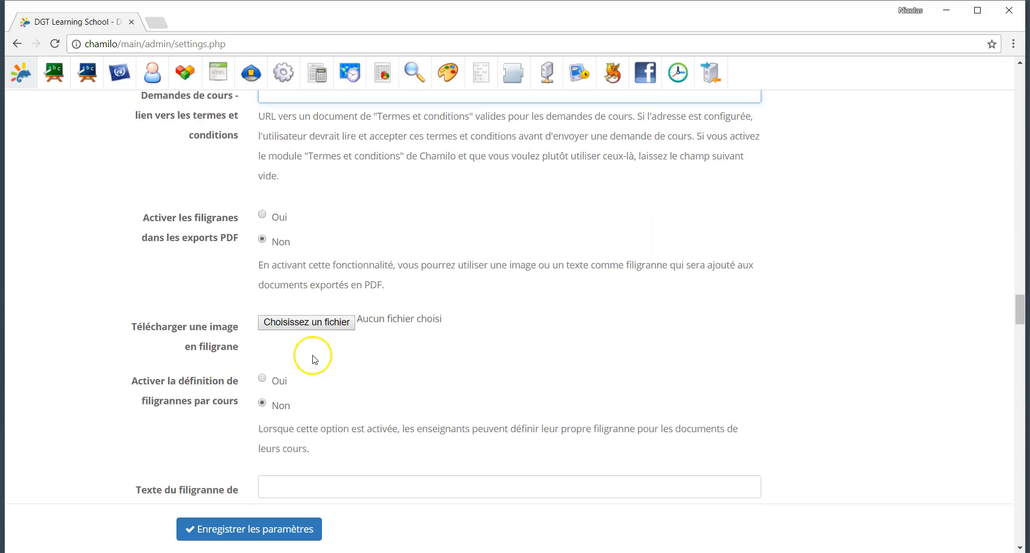
click(262, 215)
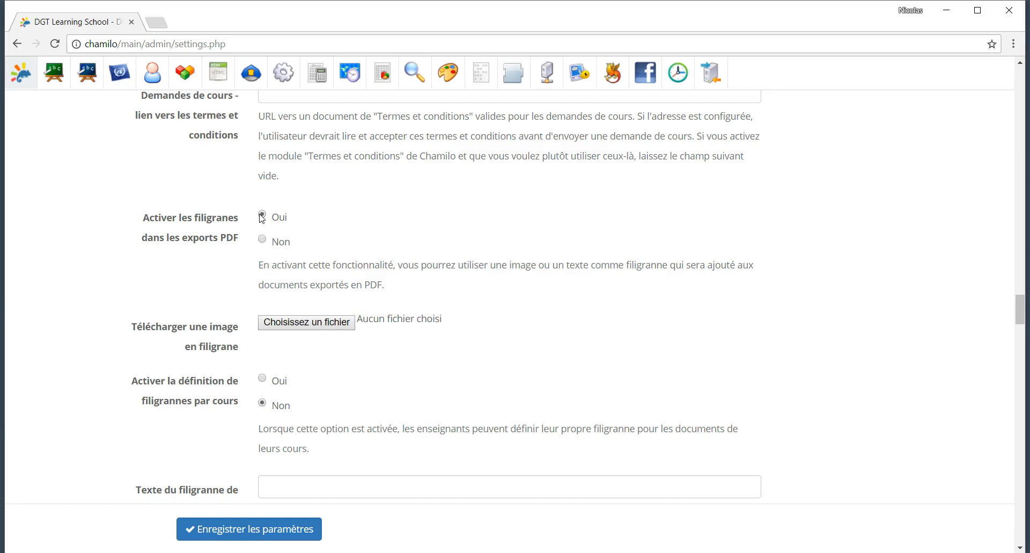
click(286, 323)
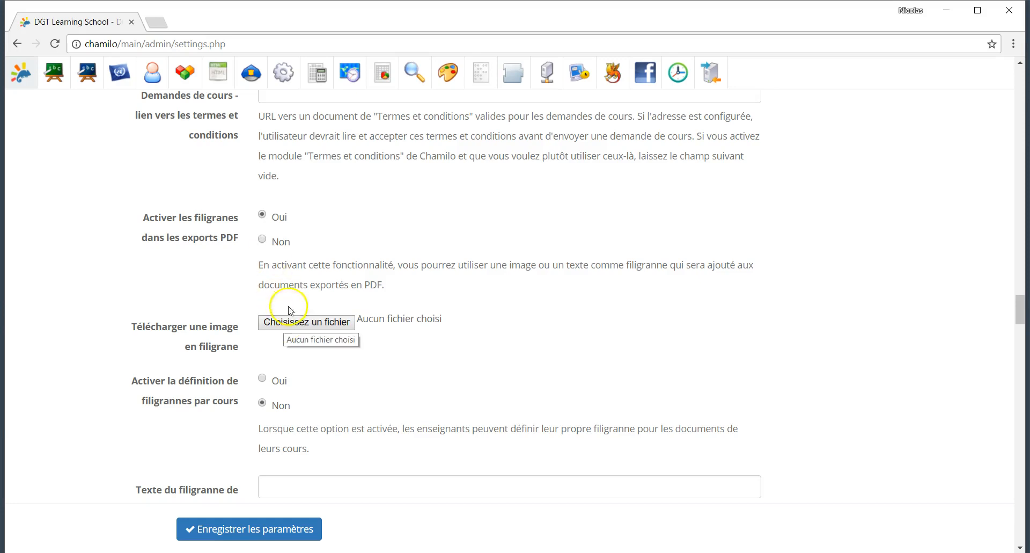
click(264, 240)
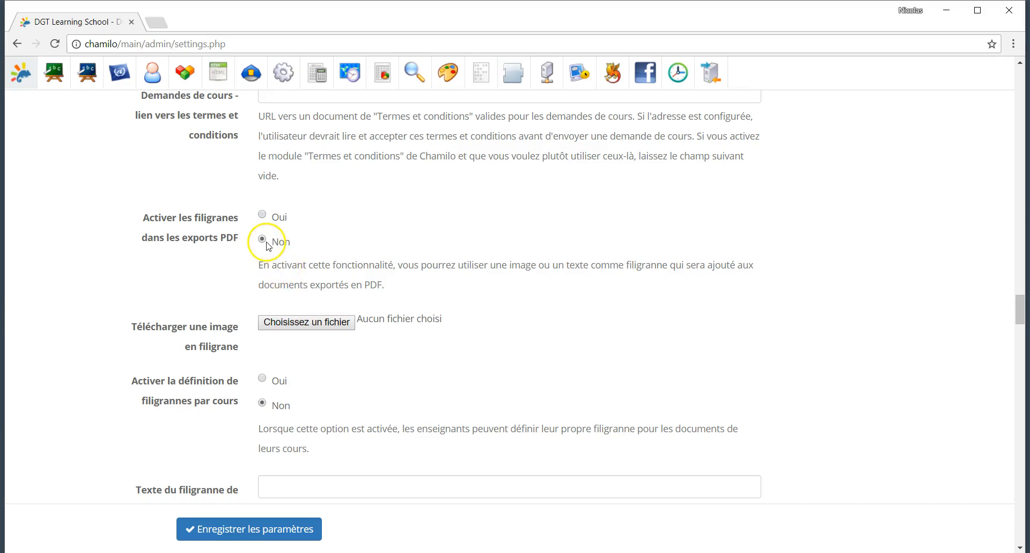
scroll(289, 395, down, 3)
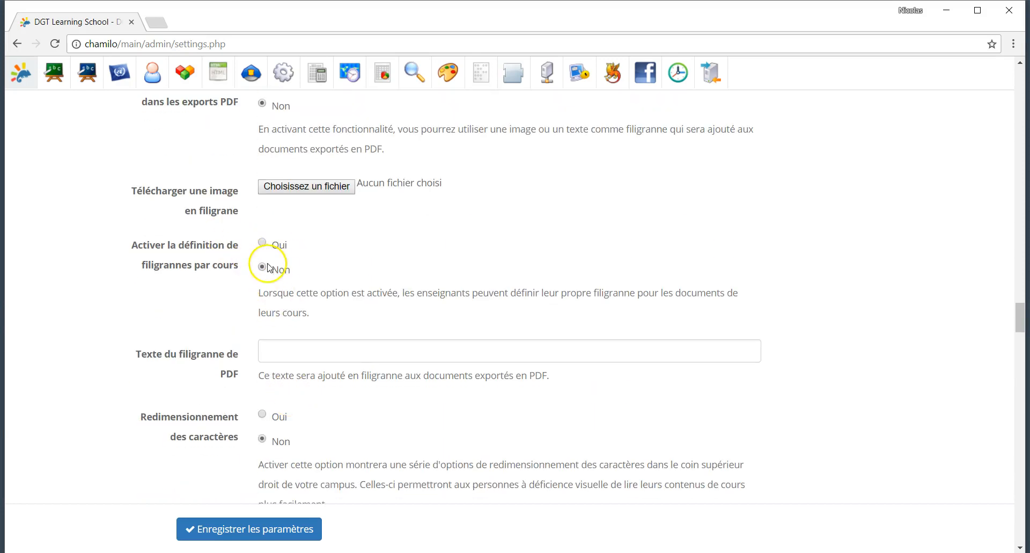
scroll(273, 307, down, 3)
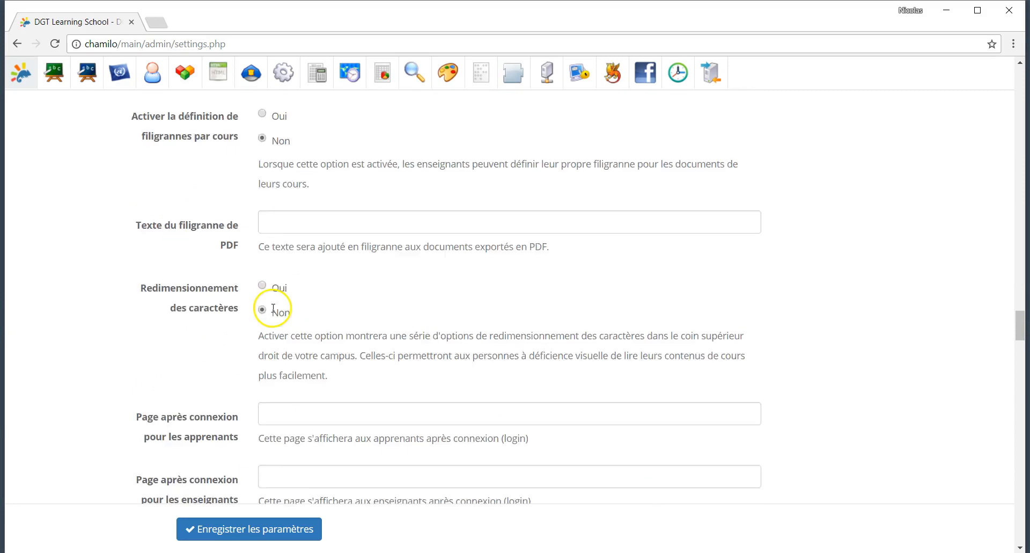
scroll(274, 312, down, 2)
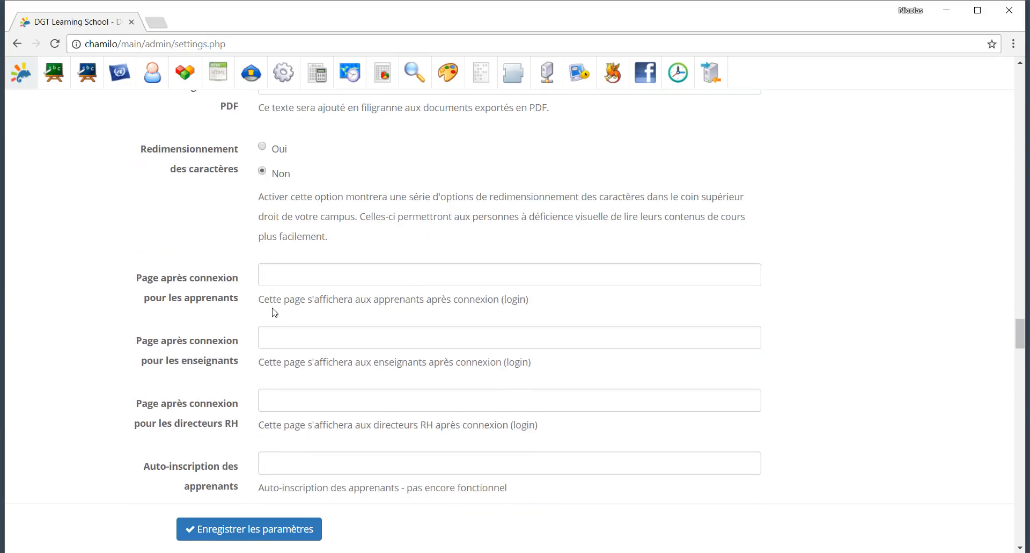
scroll(273, 309, down, 2)
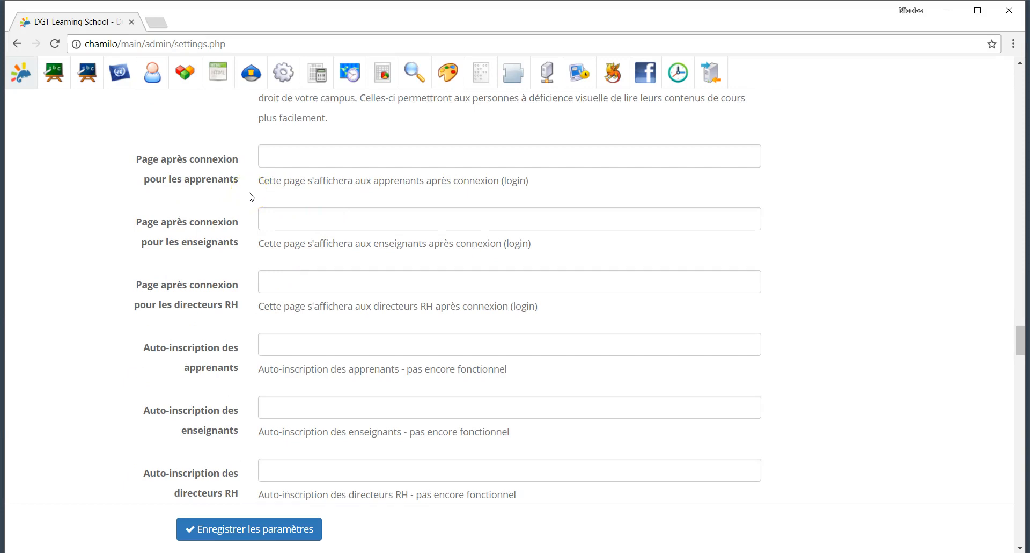
click(329, 156)
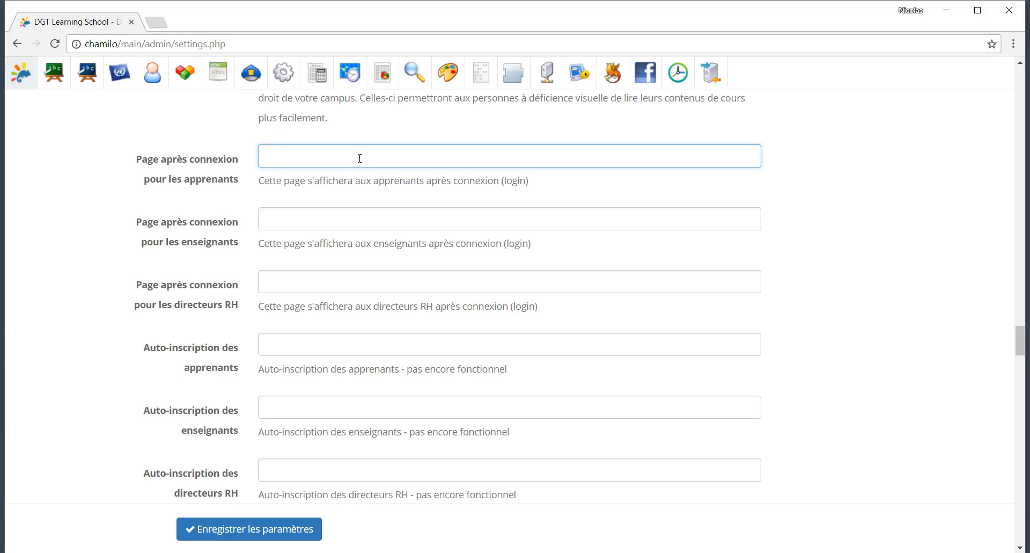
scroll(359, 160, down, 6)
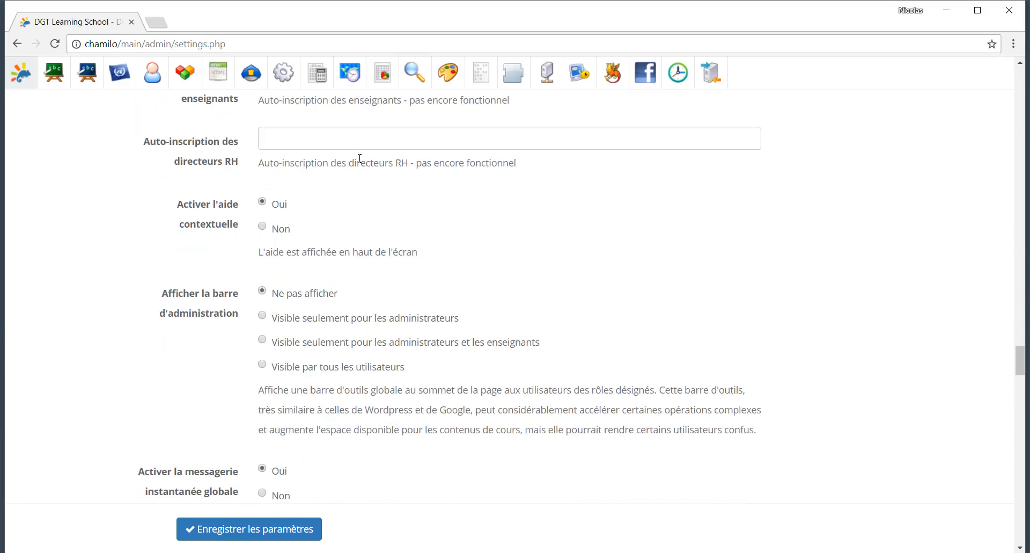
scroll(220, 252, down, 2)
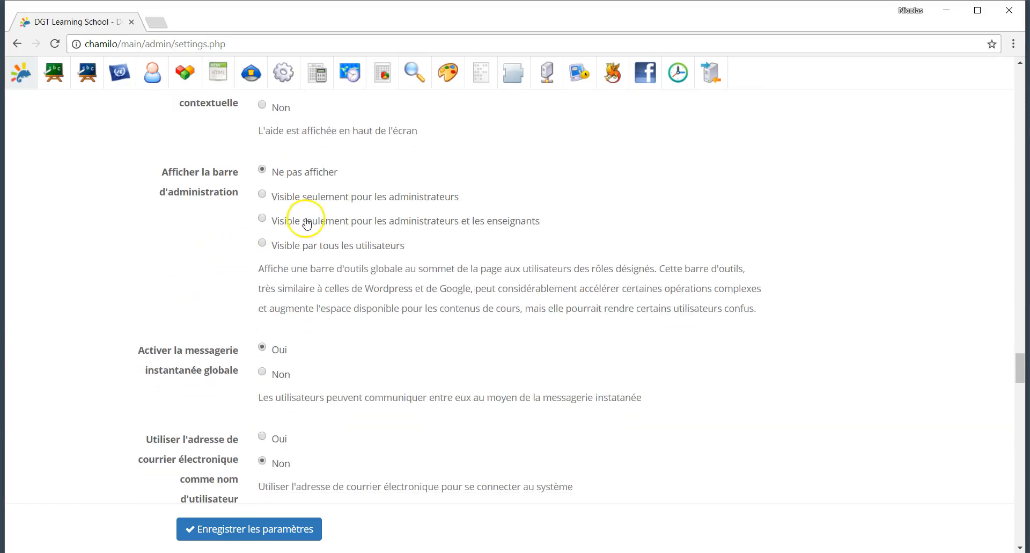
scroll(313, 228, down, 1)
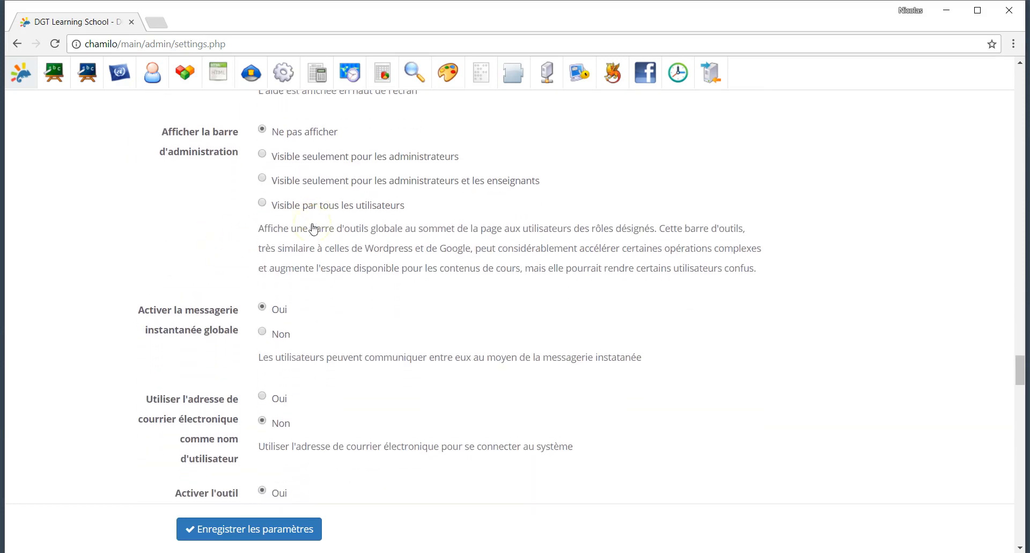
click(262, 151)
click(262, 125)
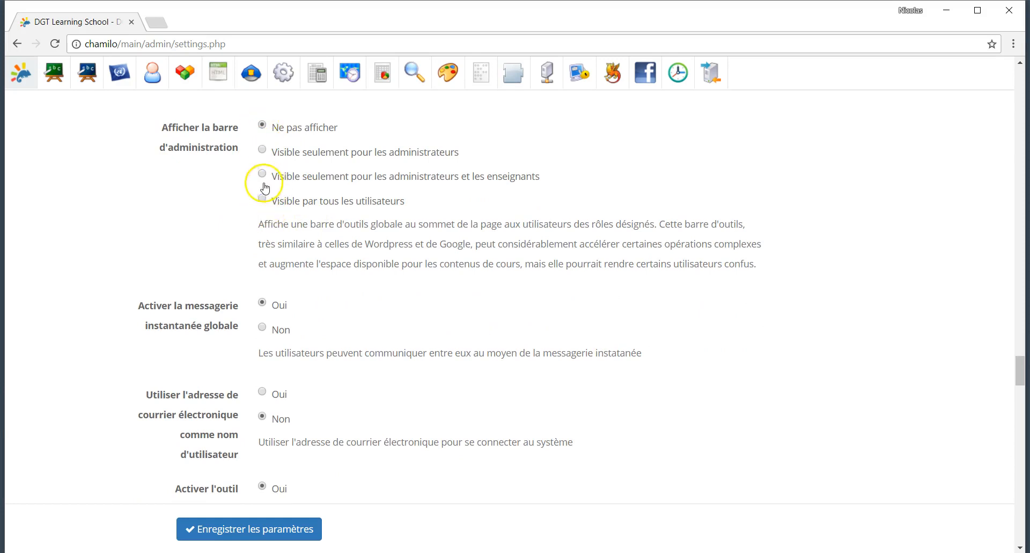
scroll(252, 291, down, 3)
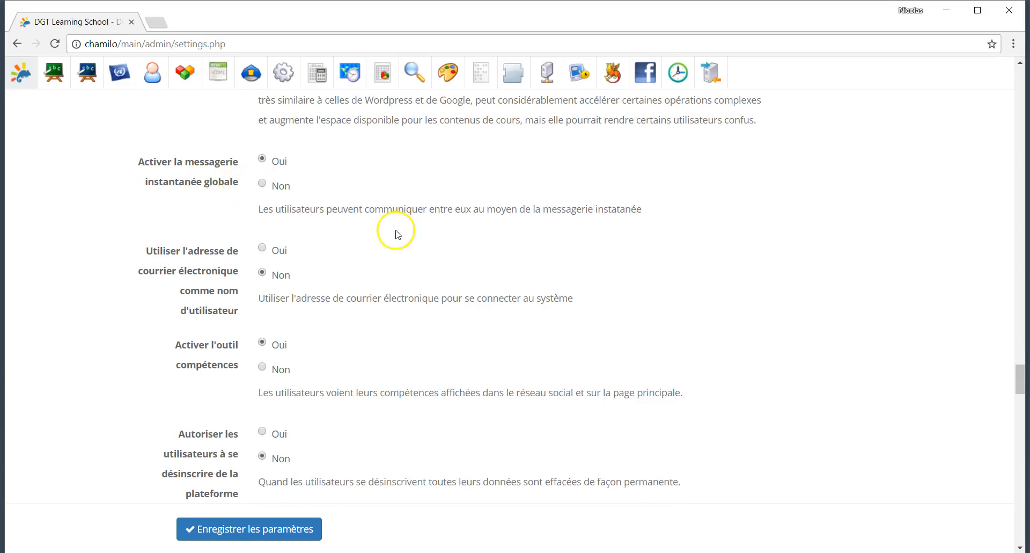
scroll(882, 536, down, 20)
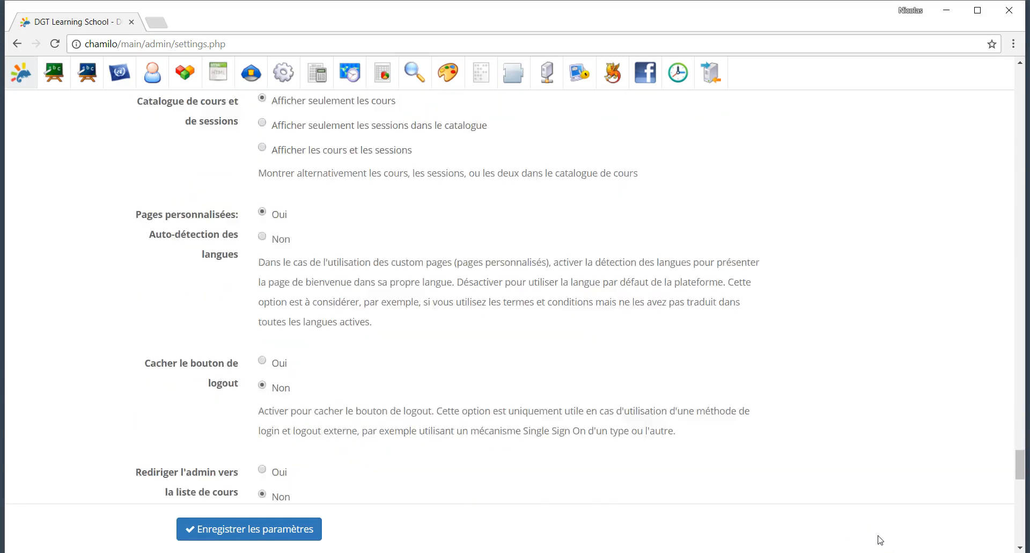
scroll(880, 539, down, 8)
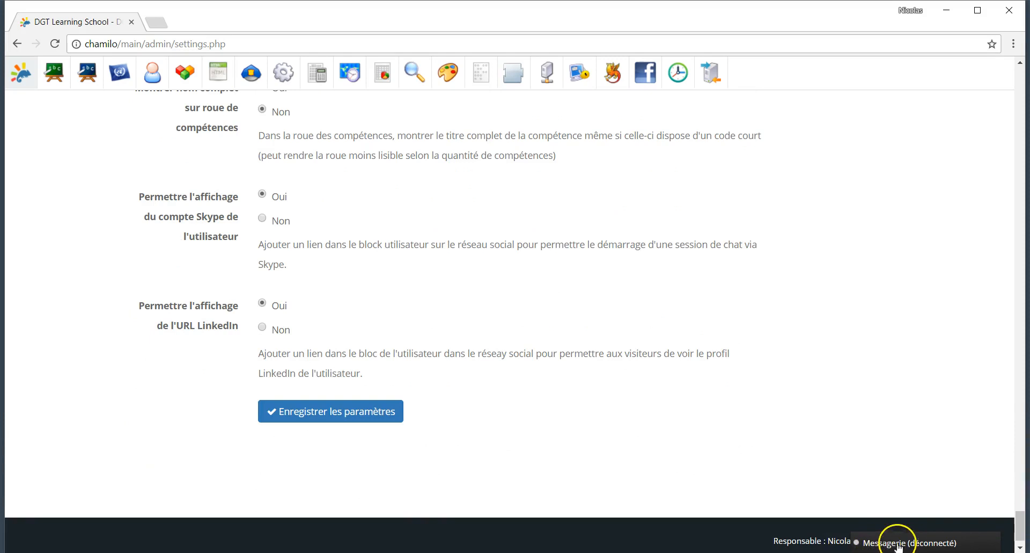
scroll(641, 390, up, 3)
scroll(642, 391, up, 20)
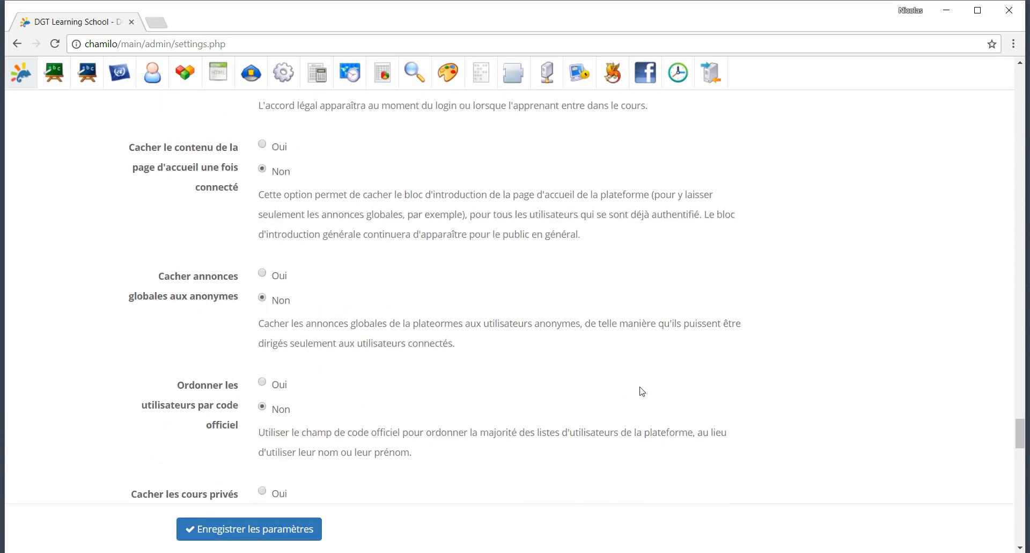
scroll(643, 391, up, 3)
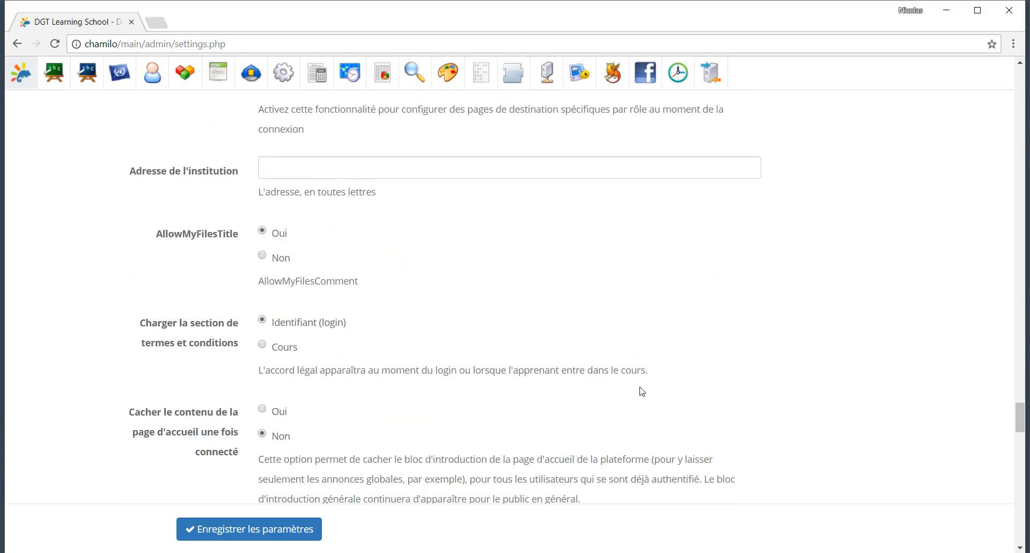
scroll(643, 391, up, 5)
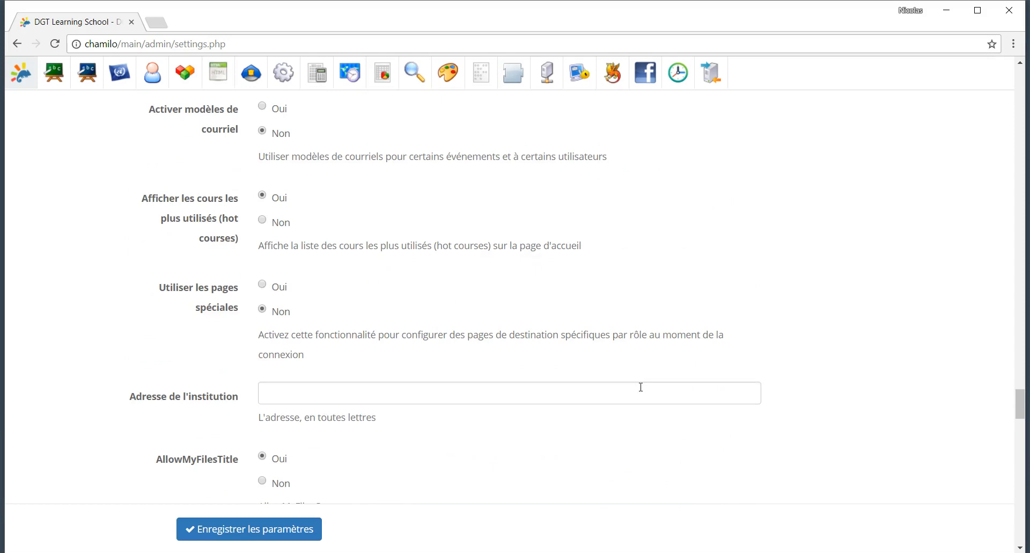
scroll(641, 387, down, 15)
scroll(642, 391, down, 5)
scroll(641, 390, down, 1)
scroll(640, 388, up, 2)
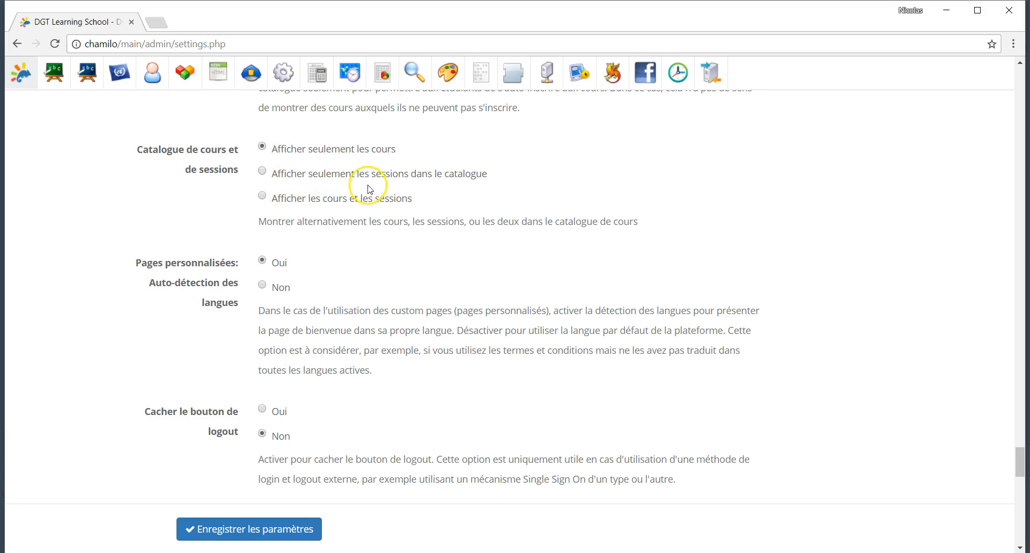
scroll(316, 219, up, 3)
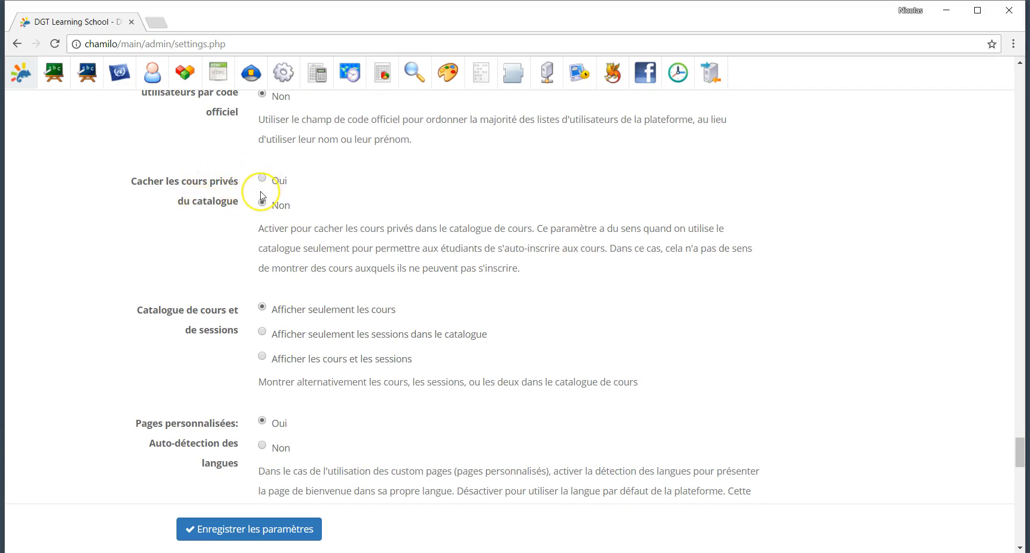
scroll(263, 195, up, 1)
scroll(263, 196, down, 10)
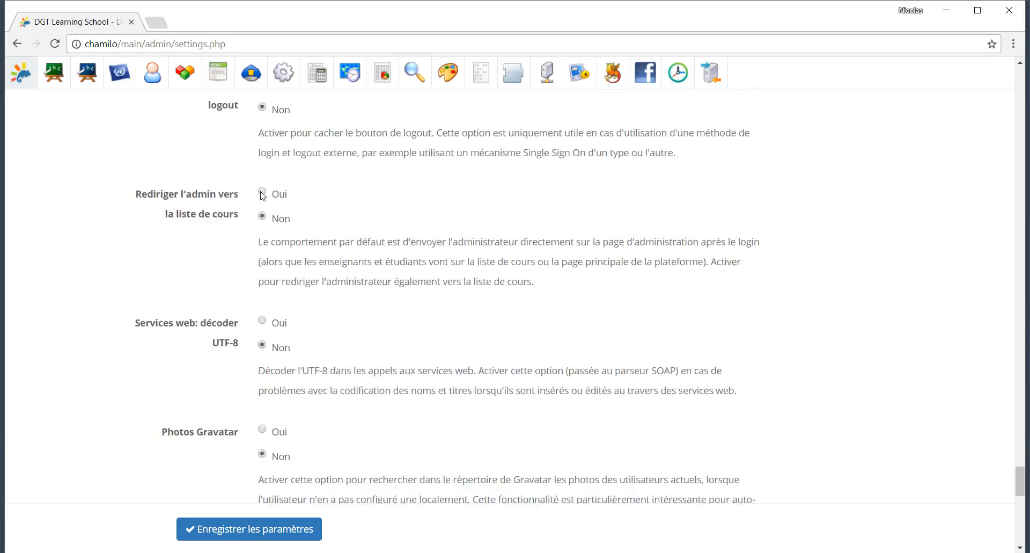
scroll(262, 196, down, 1)
scroll(261, 192, down, 2)
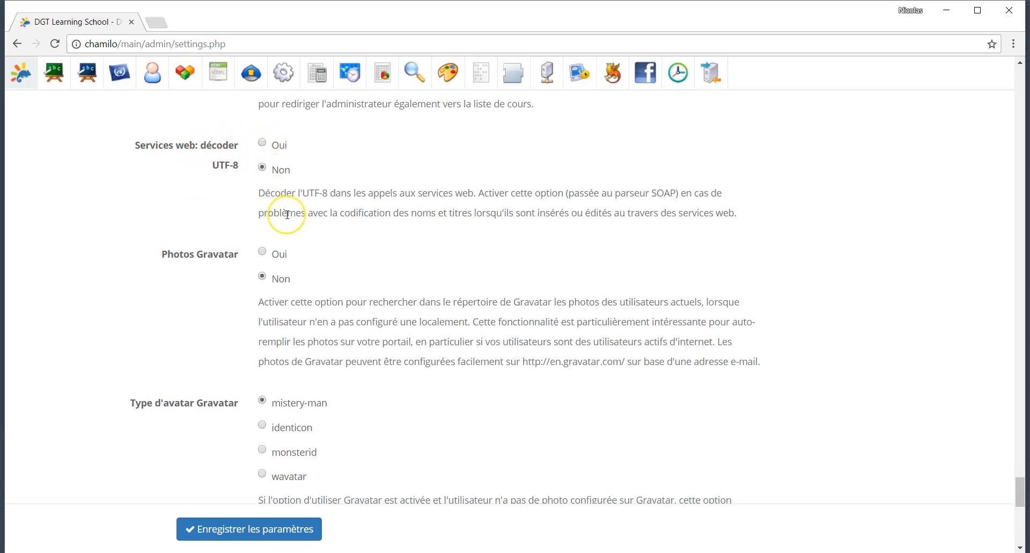
scroll(287, 215, down, 2)
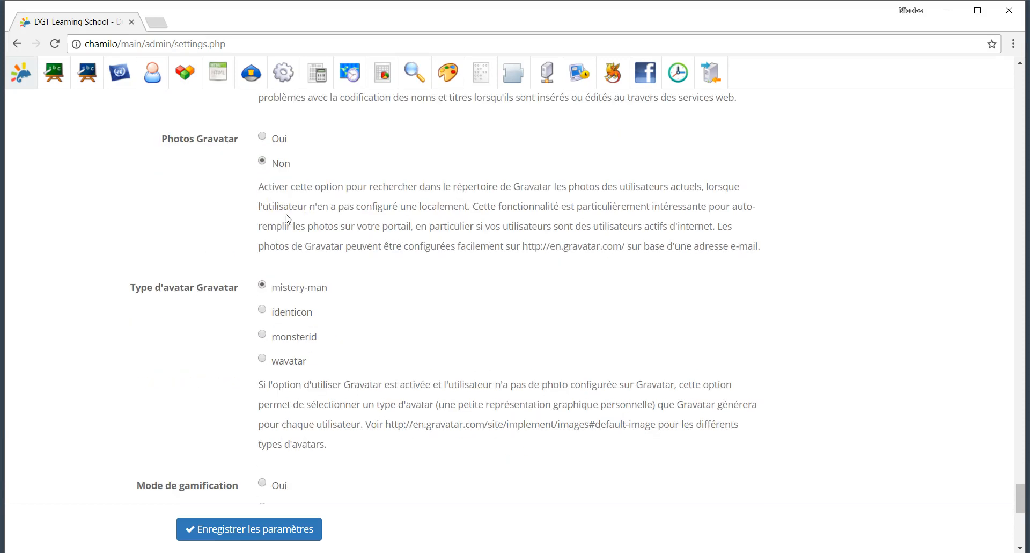
scroll(287, 218, up, 2)
scroll(287, 215, down, 2)
scroll(287, 214, down, 9)
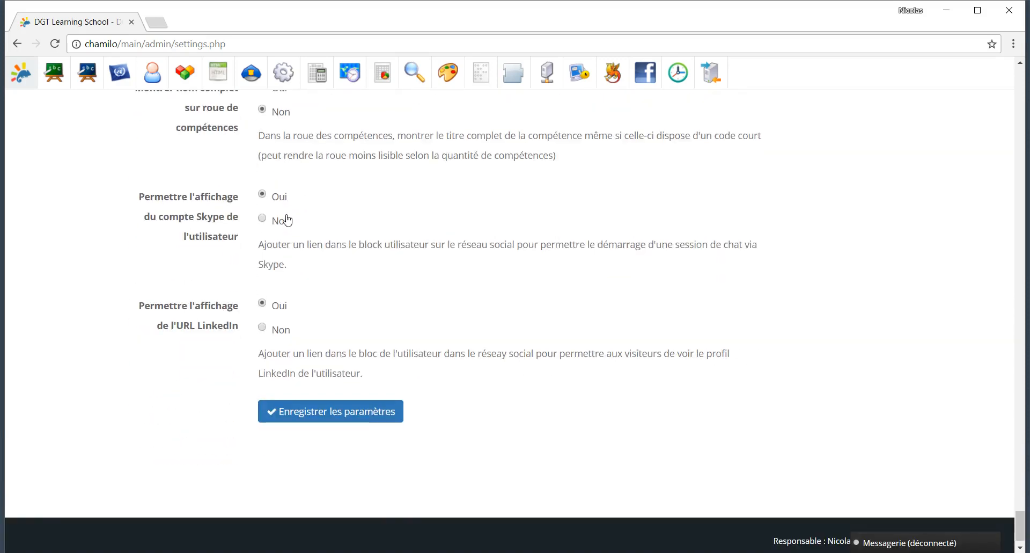
scroll(185, 204, up, 15)
scroll(185, 204, up, 20)
Step: Browse the Plateforme, Cours, Sessions and Langues categories, ending on Utilisateurs profile settings
click(142, 246)
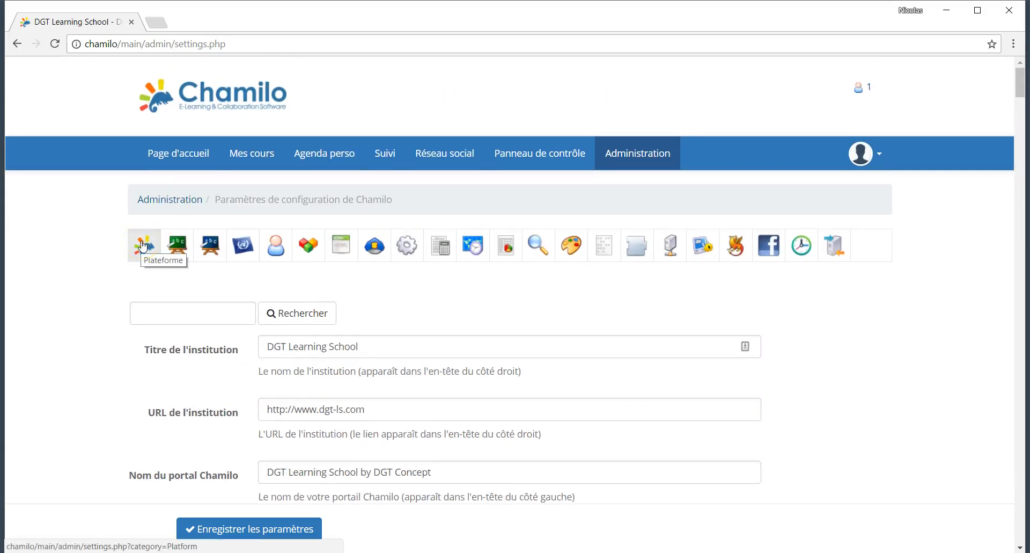
click(170, 256)
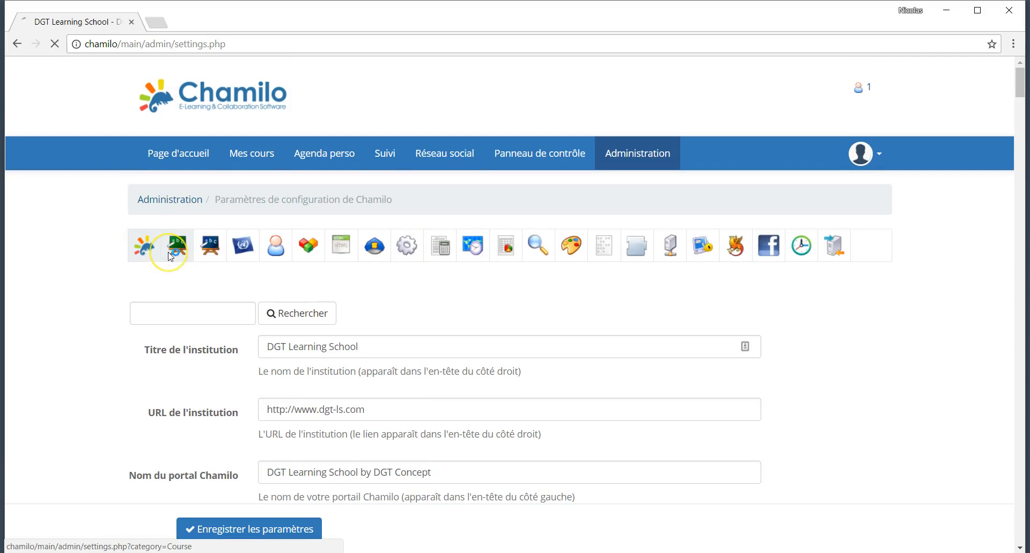
click(215, 249)
click(232, 249)
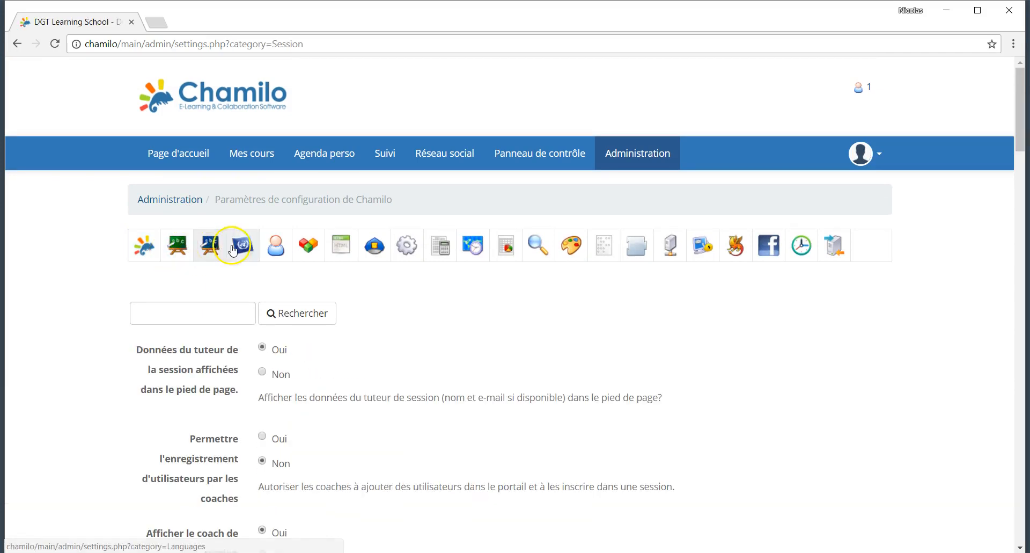
click(241, 247)
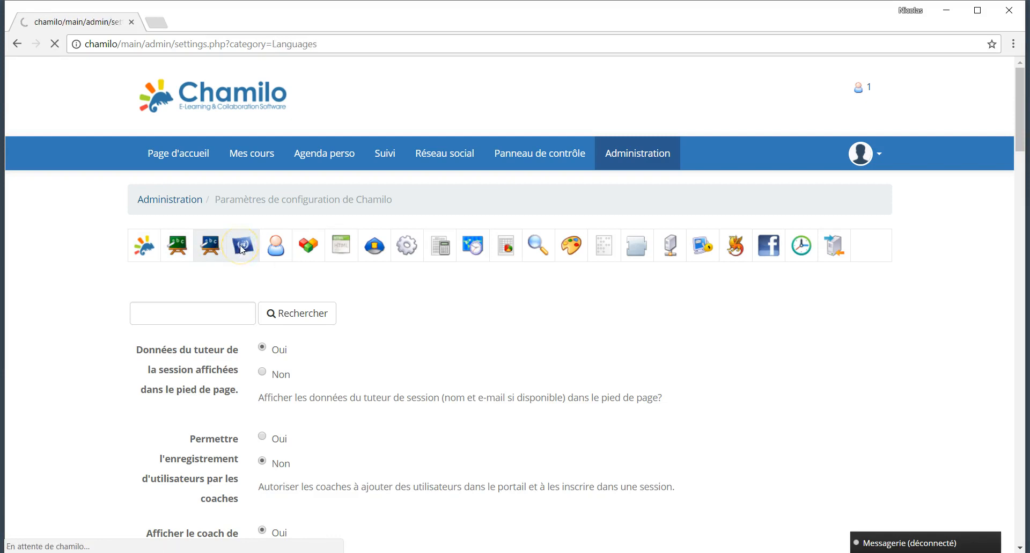
click(278, 252)
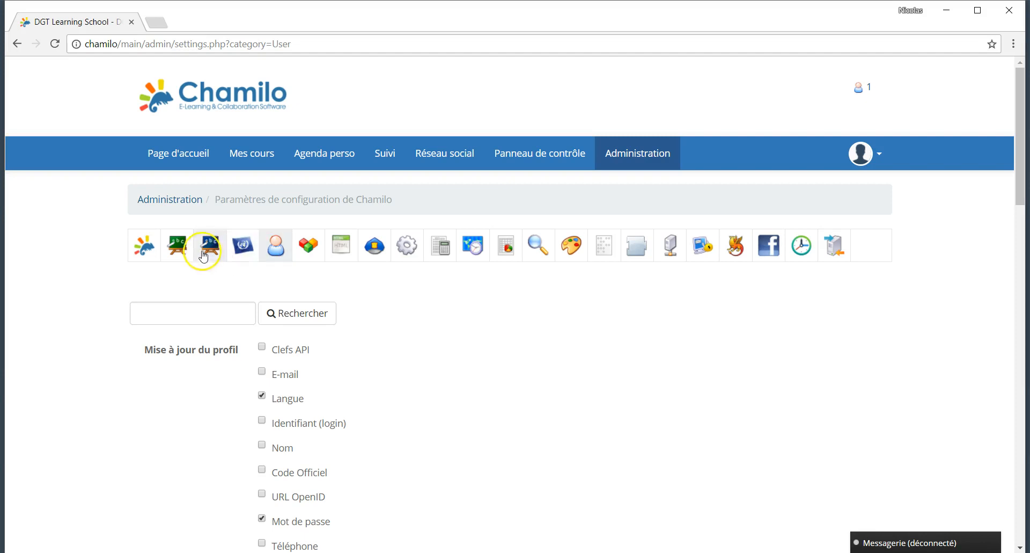
scroll(372, 381, down, 3)
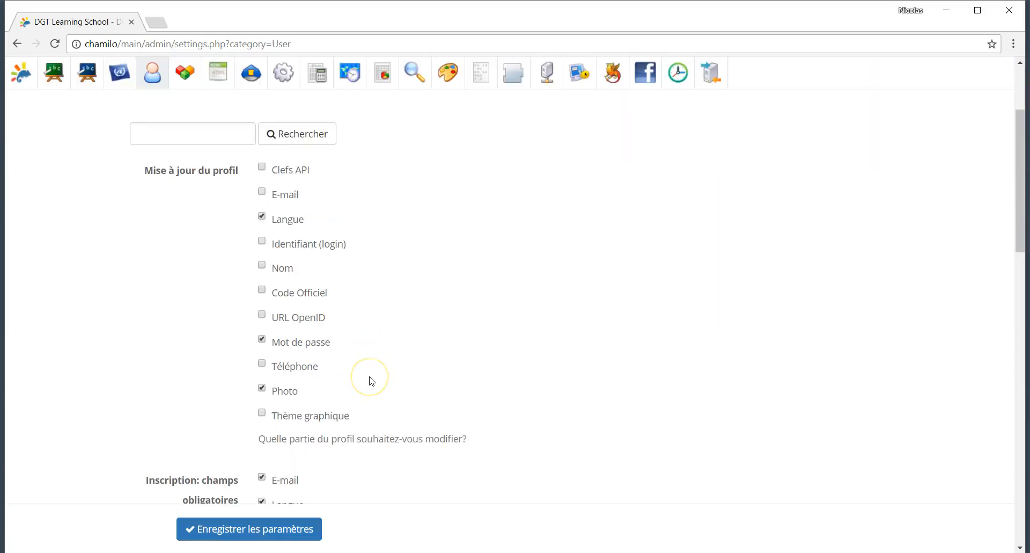
scroll(372, 381, down, 2)
scroll(372, 381, up, 2)
scroll(372, 381, up, 4)
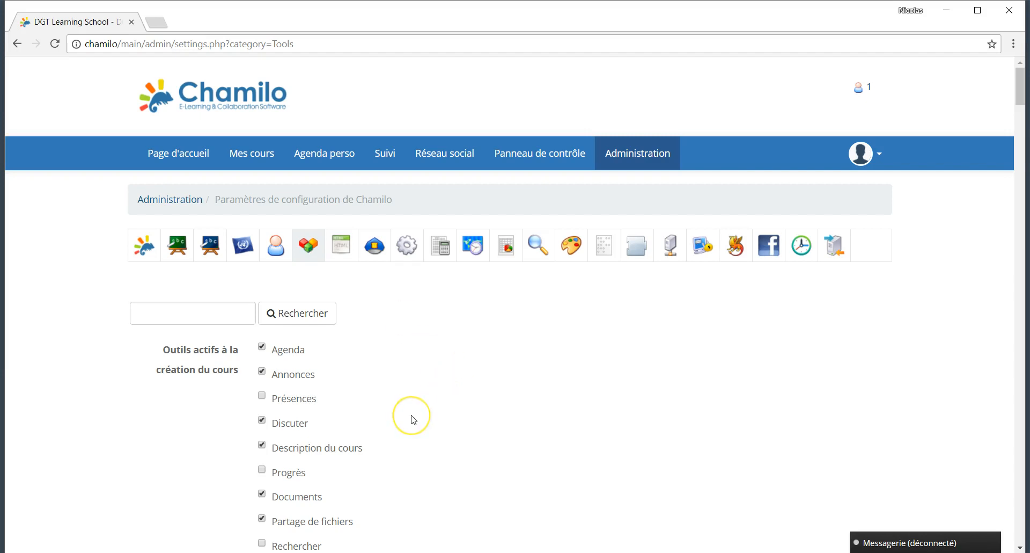
Step: Review the Outils default course tool checkboxes and deleted-file handling options
scroll(410, 418, down, 1)
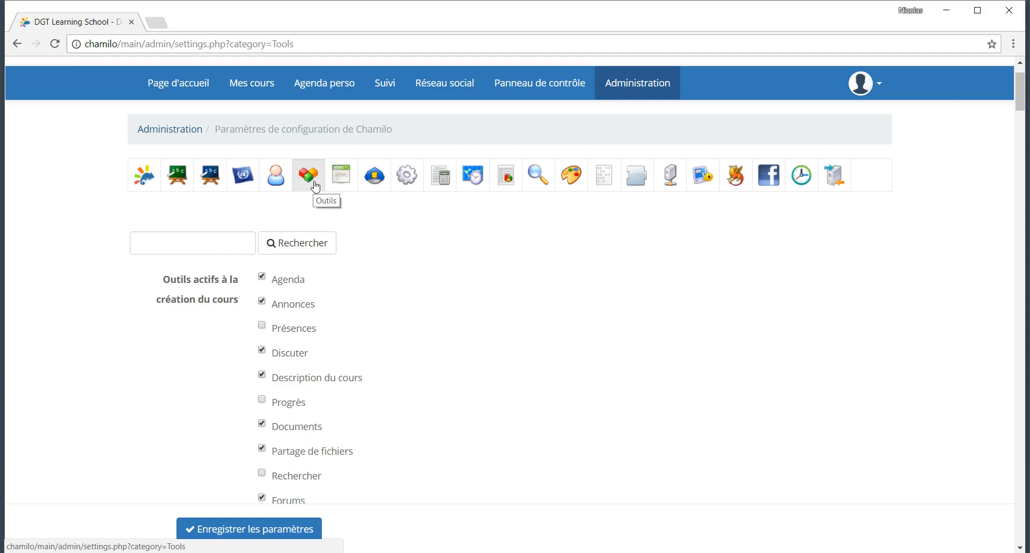
scroll(361, 345, down, 2)
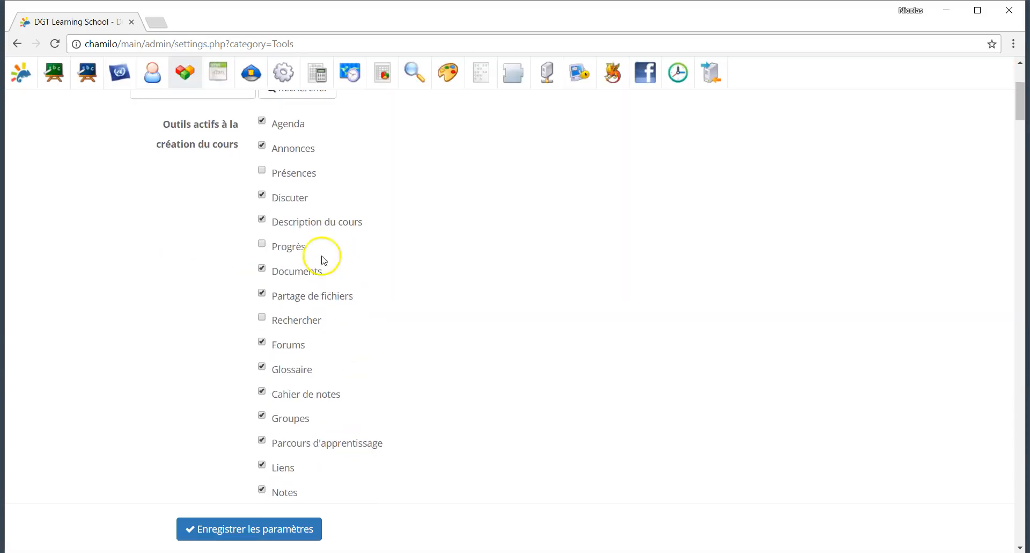
scroll(263, 155, up, 2)
click(357, 334)
scroll(357, 335, down, 4)
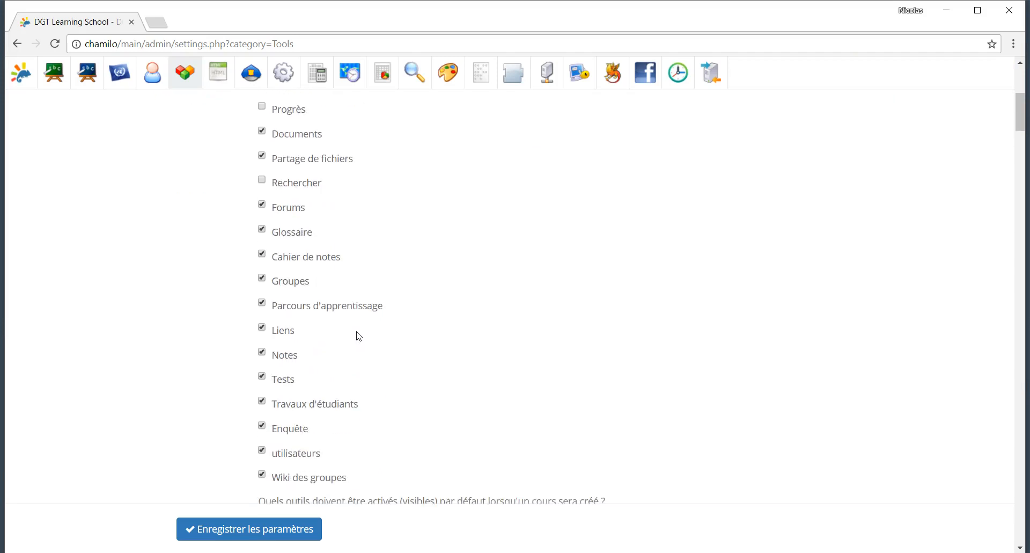
scroll(356, 335, up, 1)
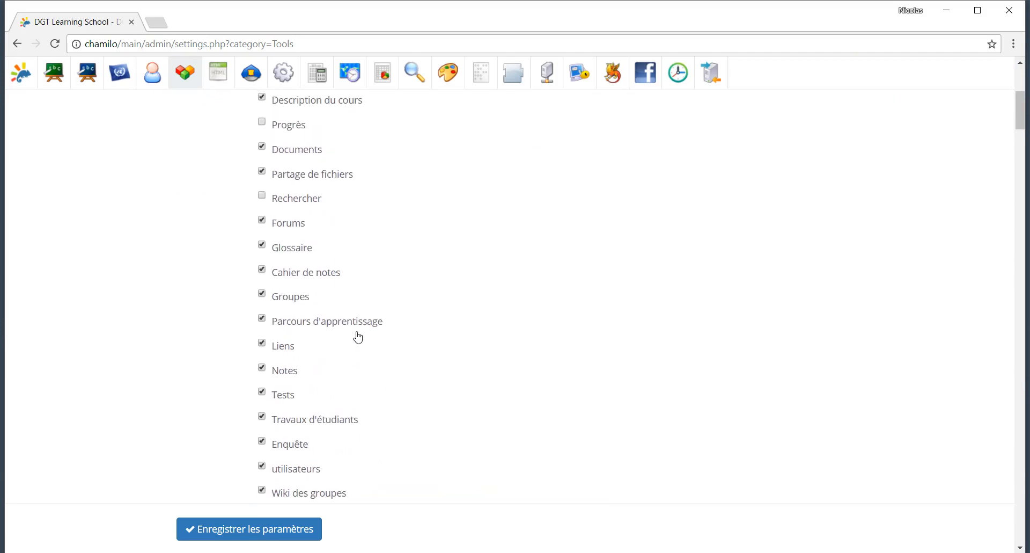
scroll(365, 416, down, 3)
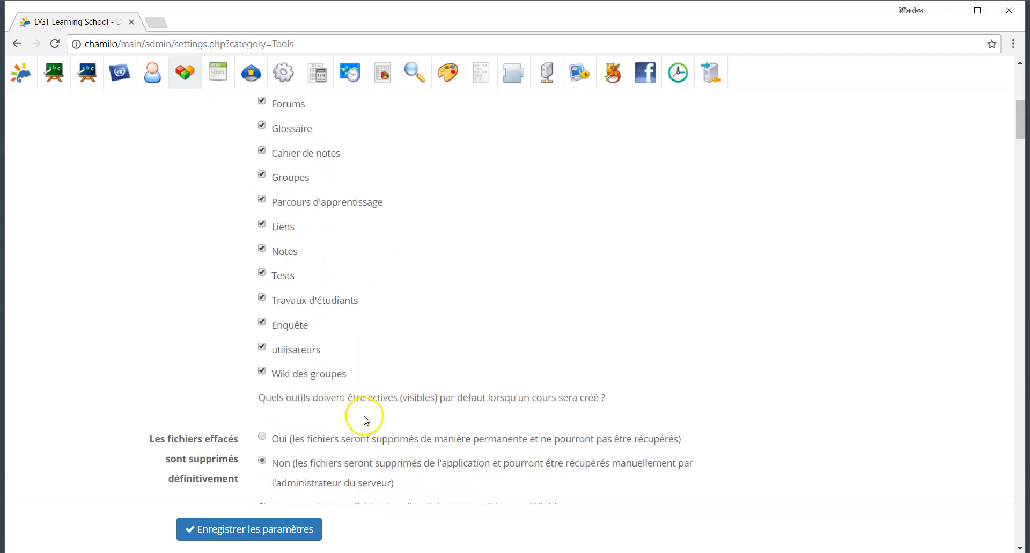
scroll(364, 416, up, 1)
scroll(364, 418, up, 2)
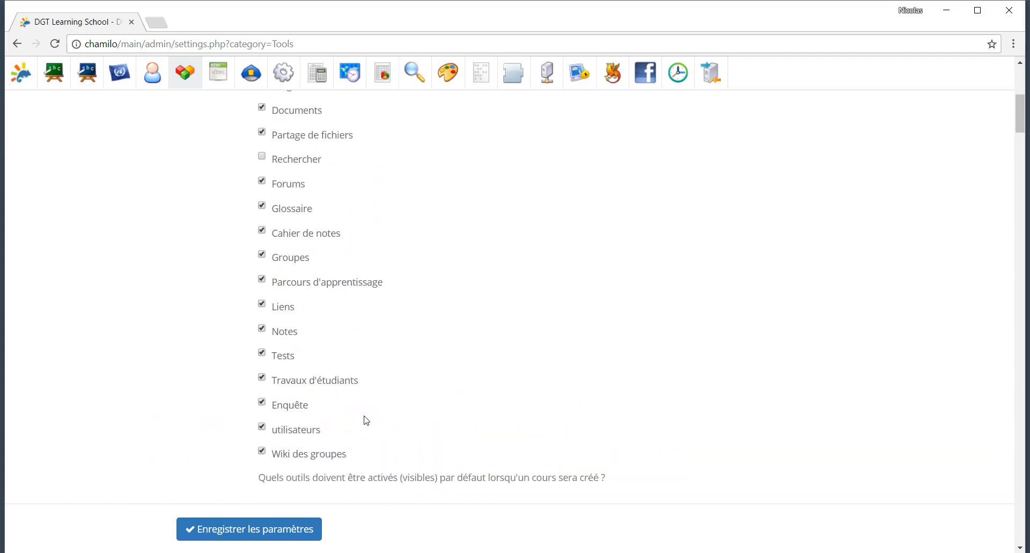
scroll(367, 420, up, 4)
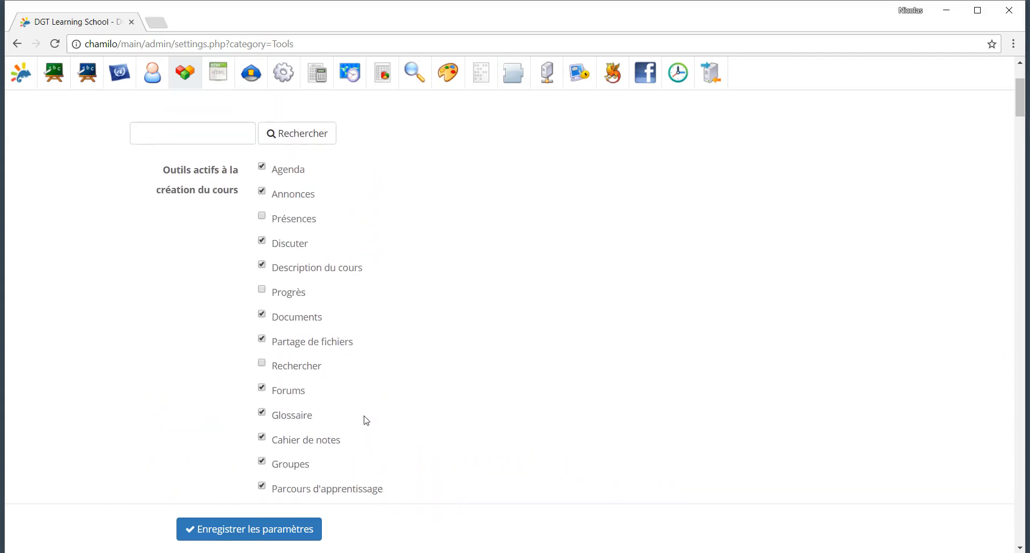
scroll(367, 421, down, 7)
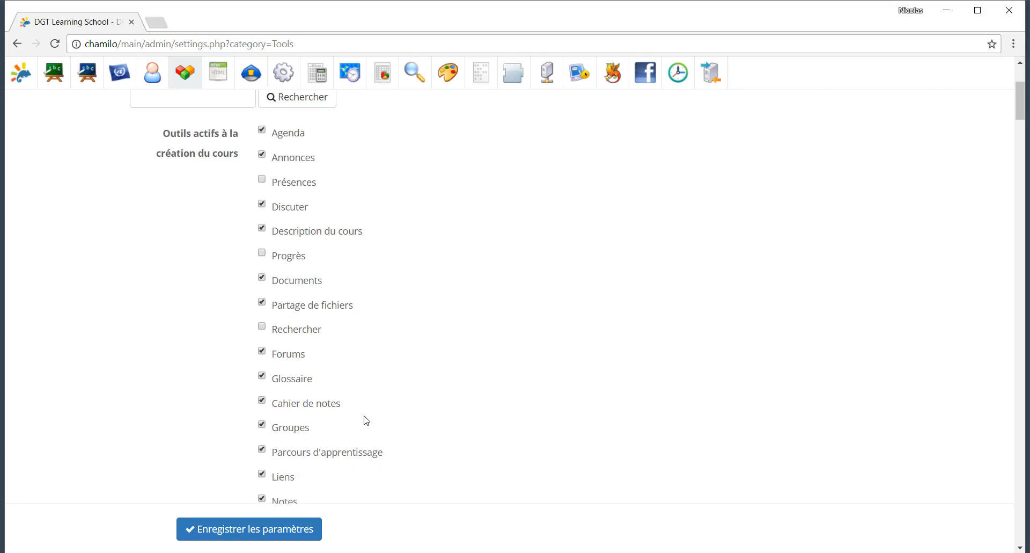
scroll(366, 421, down, 4)
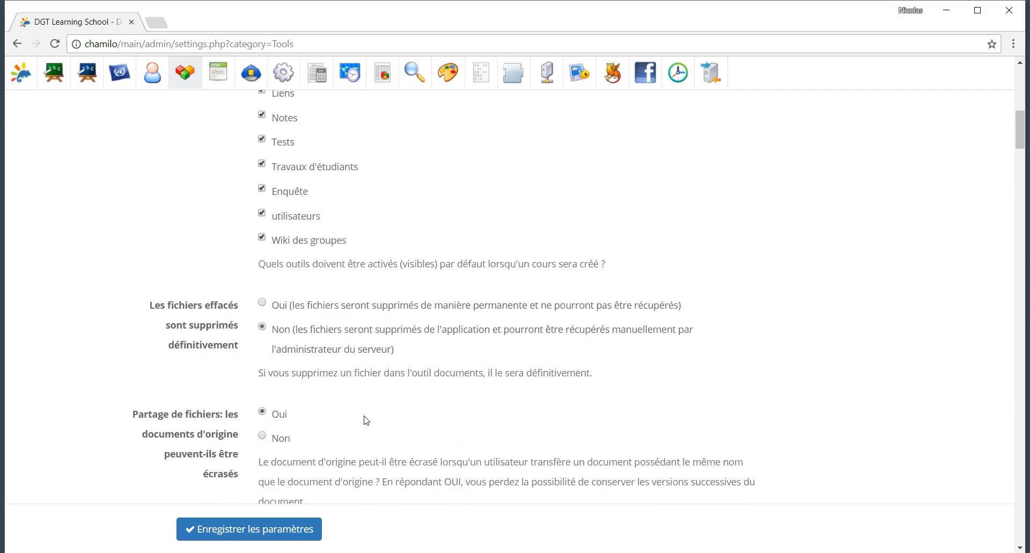
Step: Select the 95.4 MB file-sharing size limit and review the messaging options
drag(402, 337, 230, 342)
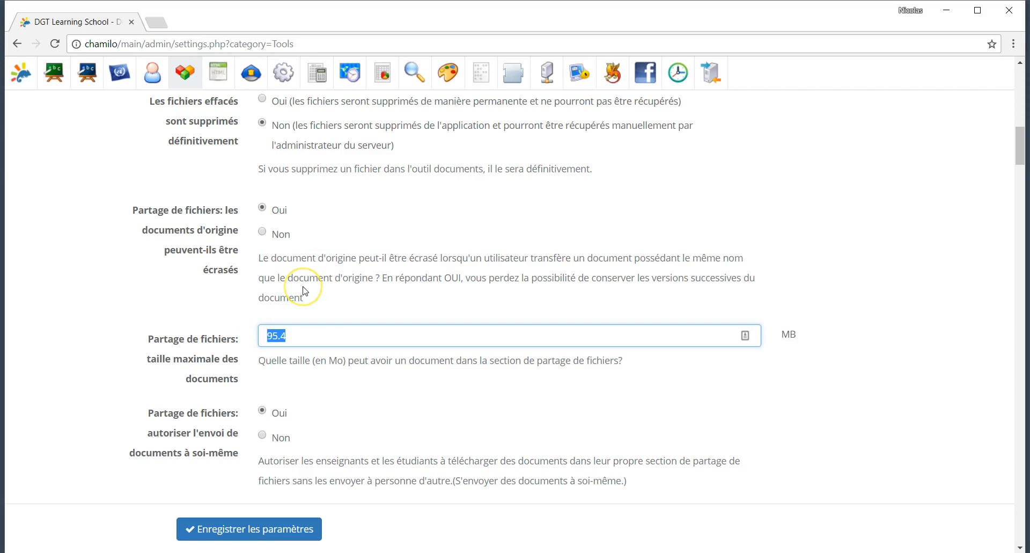
scroll(304, 291, down, 3)
scroll(304, 291, down, 2)
scroll(304, 290, down, 2)
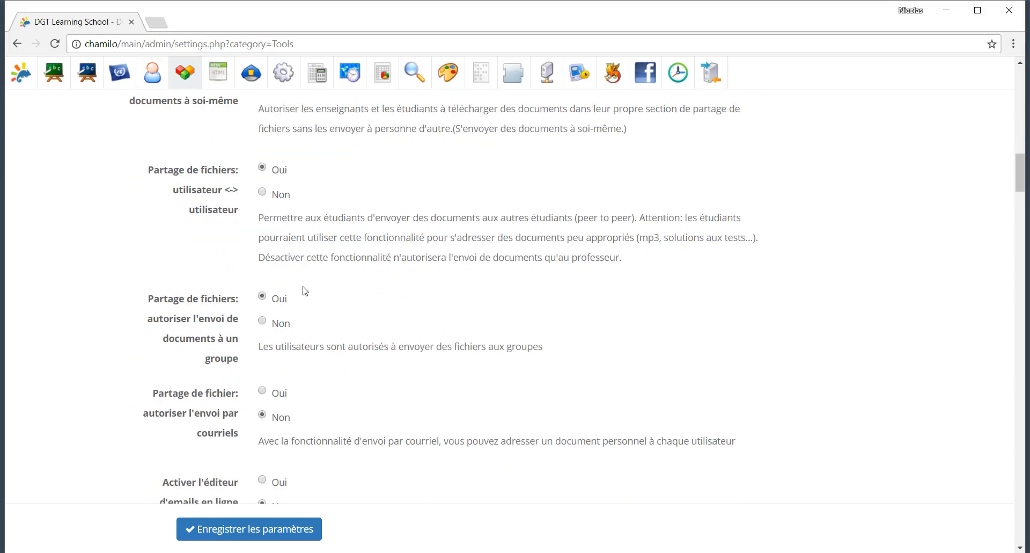
scroll(304, 291, down, 1)
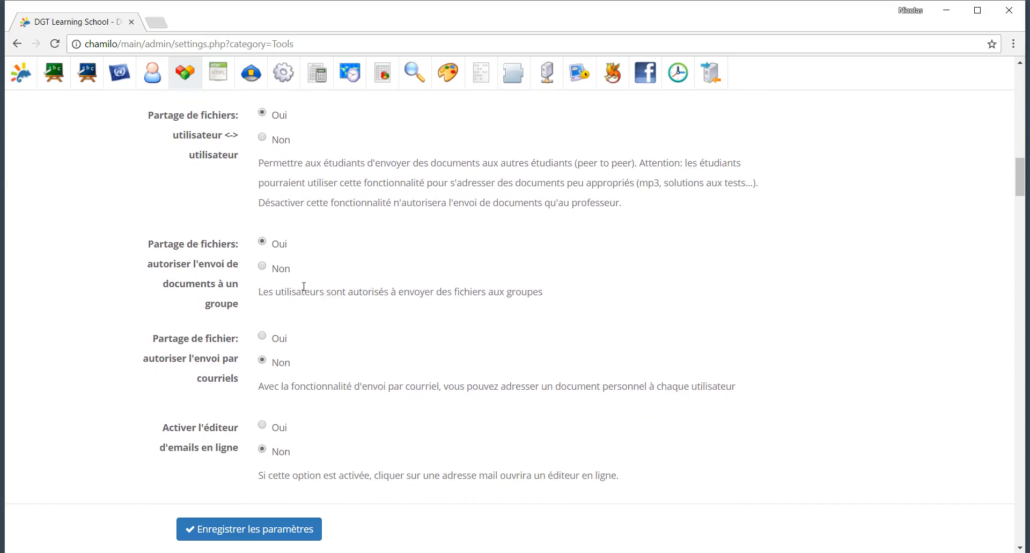
scroll(304, 288, down, 4)
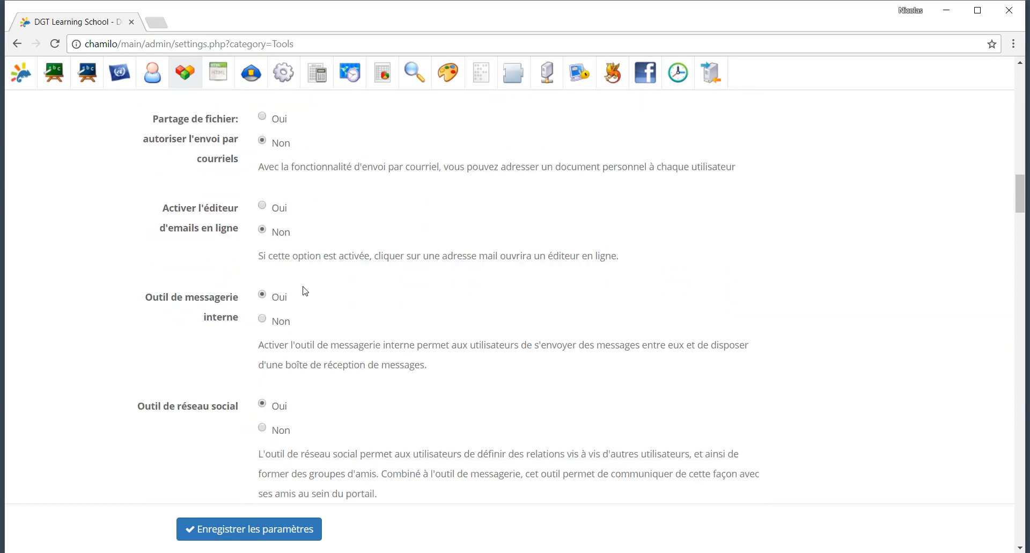
scroll(304, 291, down, 2)
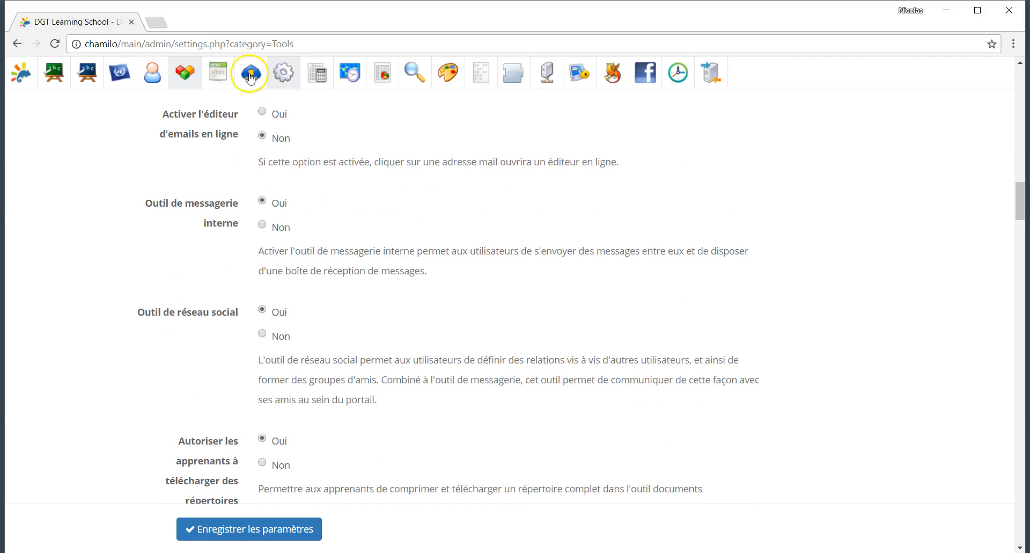
Step: Open the Editor settings category and look through its options
click(224, 74)
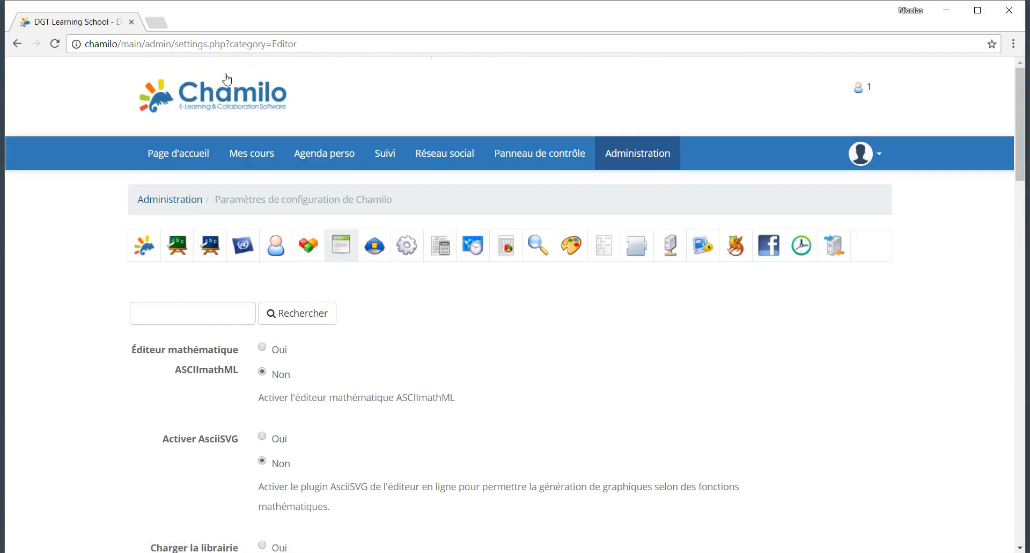
scroll(349, 429, down, 1)
scroll(350, 412, down, 2)
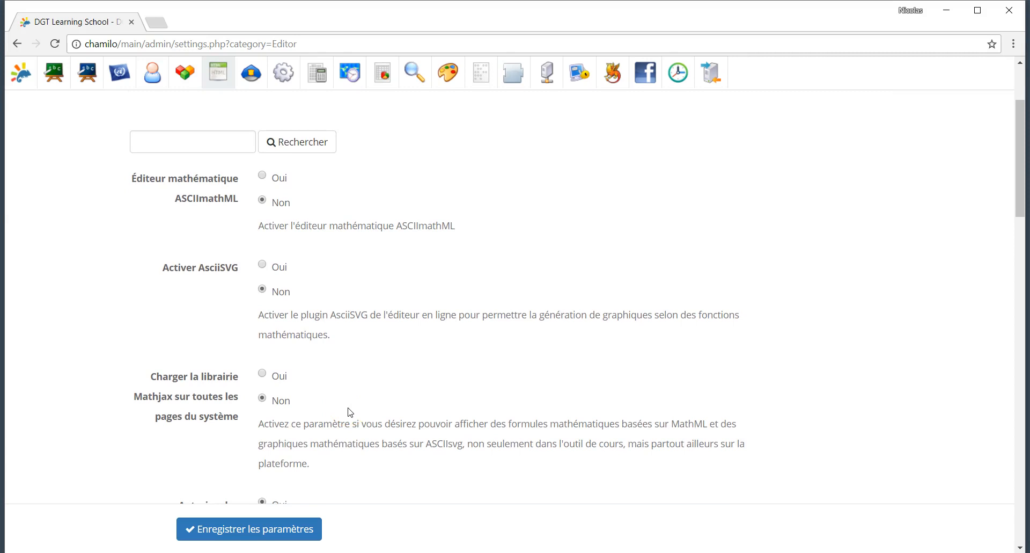
scroll(350, 412, down, 2)
scroll(349, 412, up, 5)
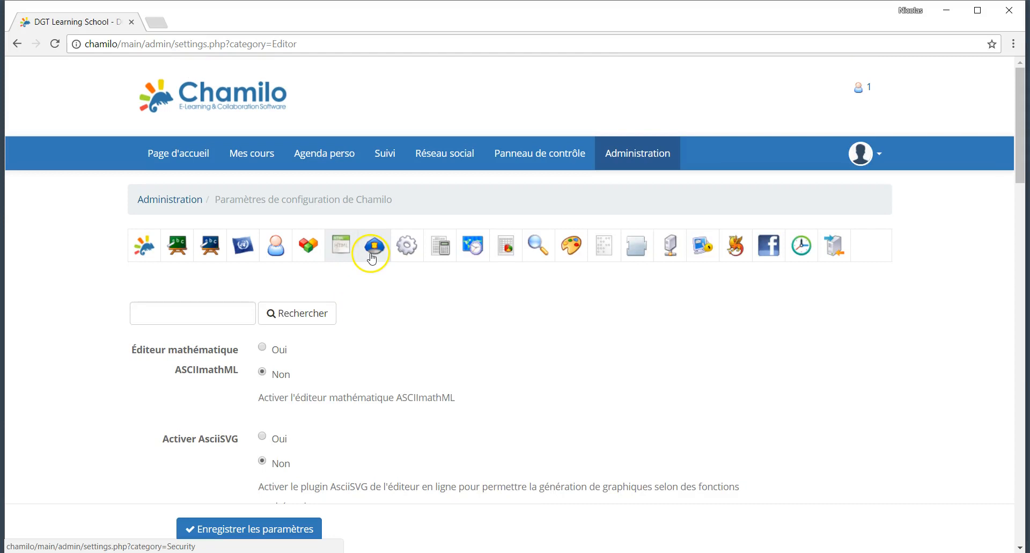
Step: Open the Security settings and focus the Whitelist of allowed file extensions
click(373, 257)
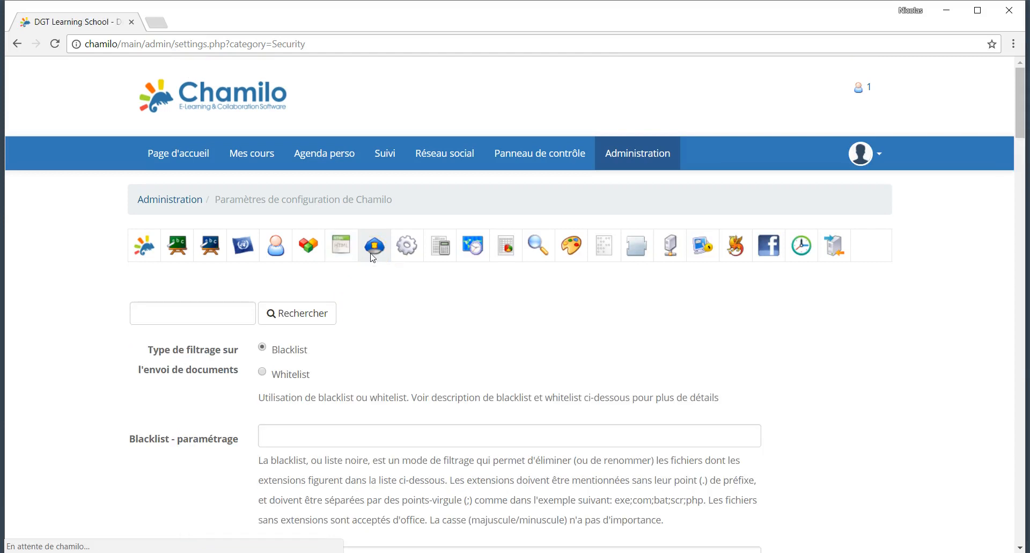
scroll(349, 375, down, 2)
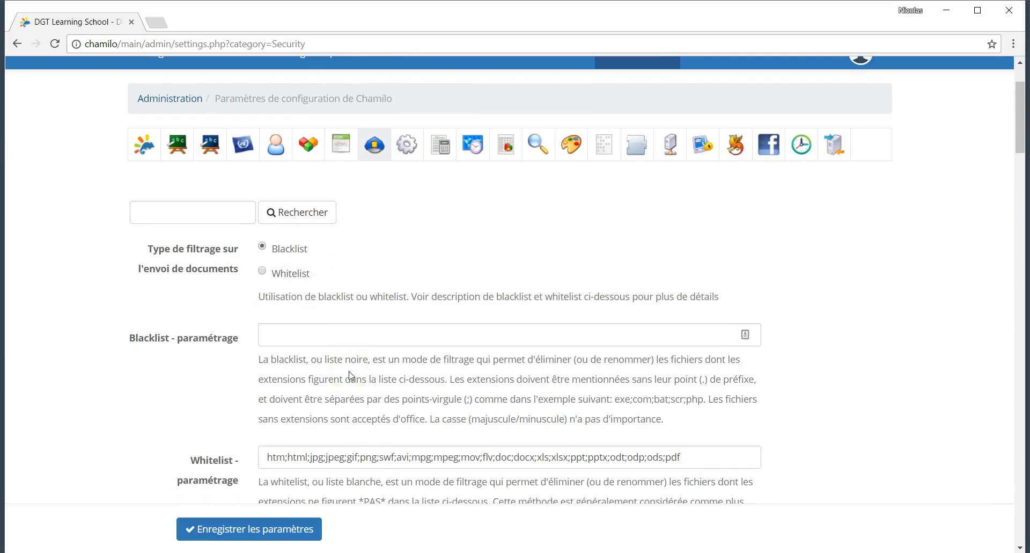
scroll(350, 374, down, 3)
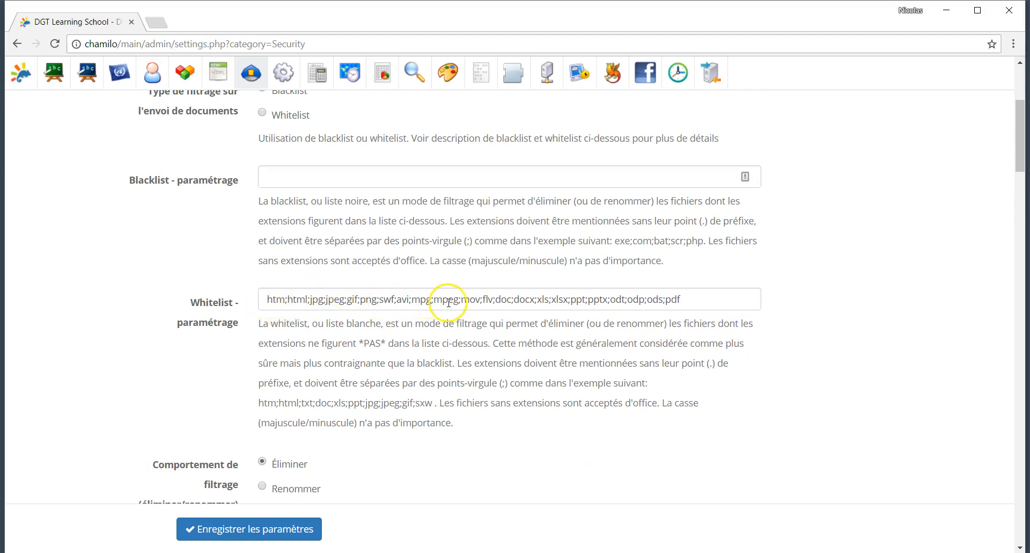
click(712, 302)
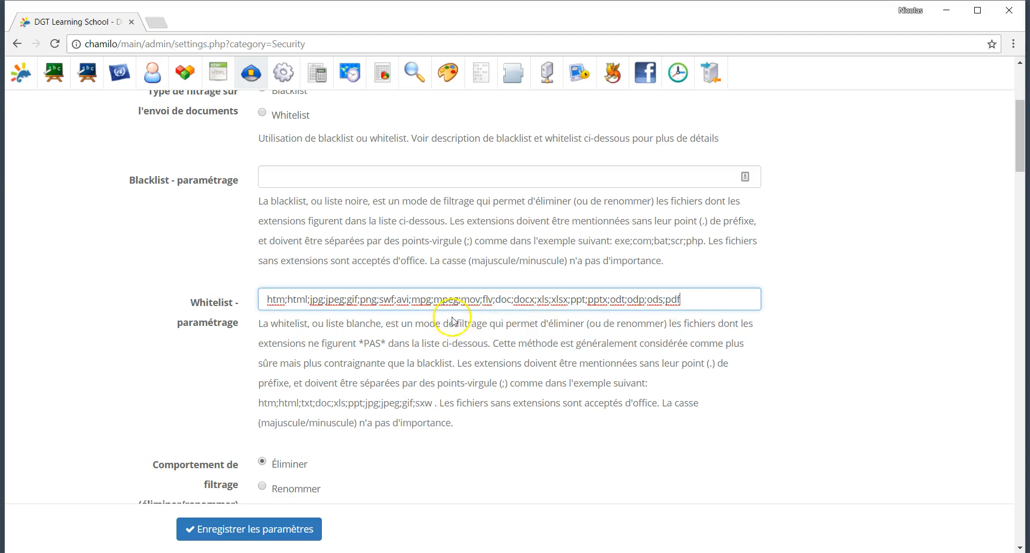
scroll(407, 348, down, 2)
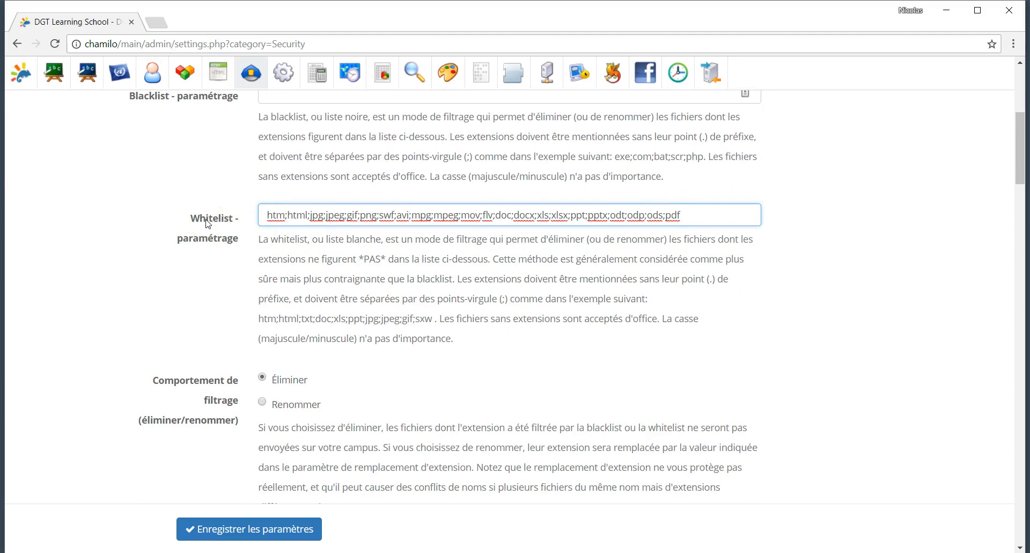
scroll(406, 282, up, 8)
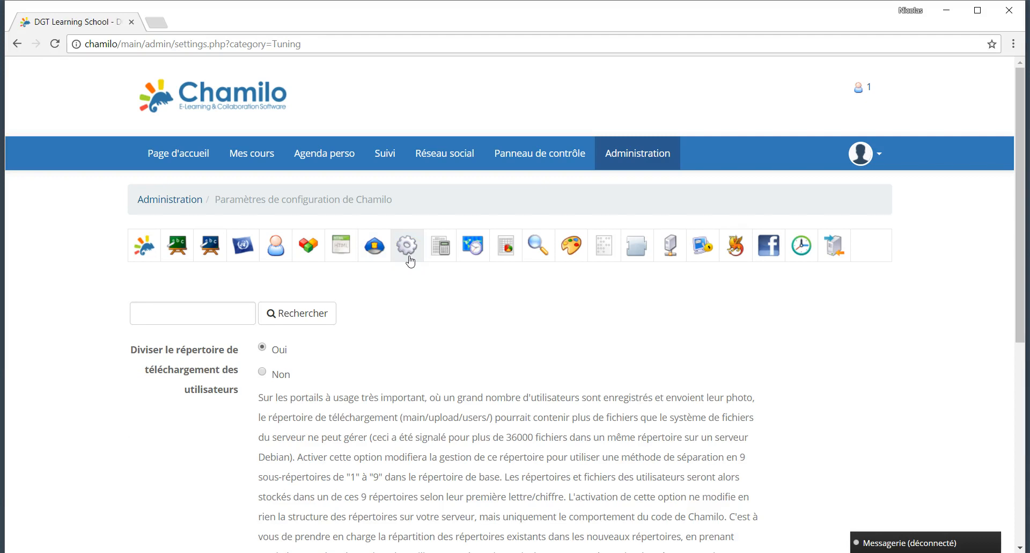
Step: Open Gradebook settings and review note colouring, colour limit 50, 0 decimals and templates
scroll(304, 411, down, 2)
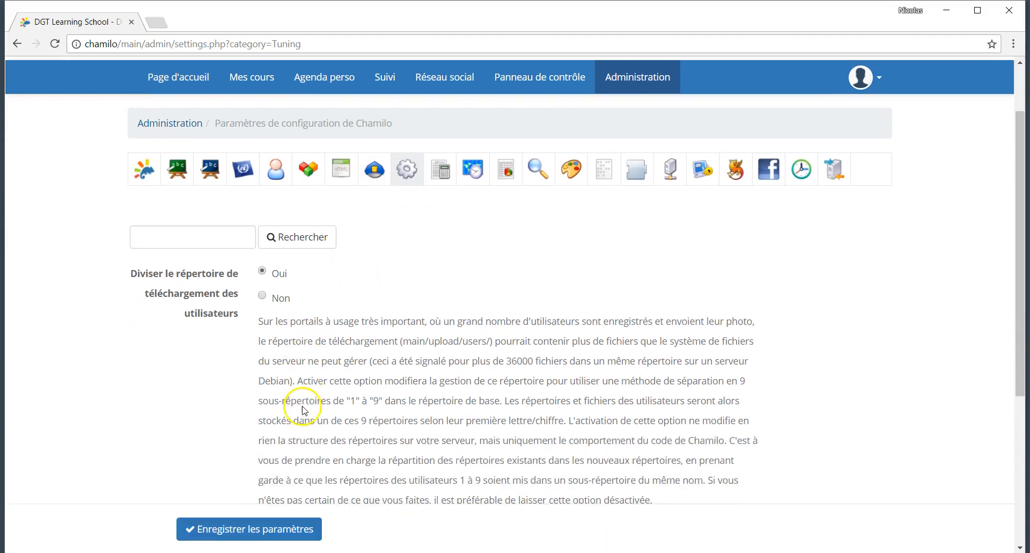
scroll(342, 346, down, 3)
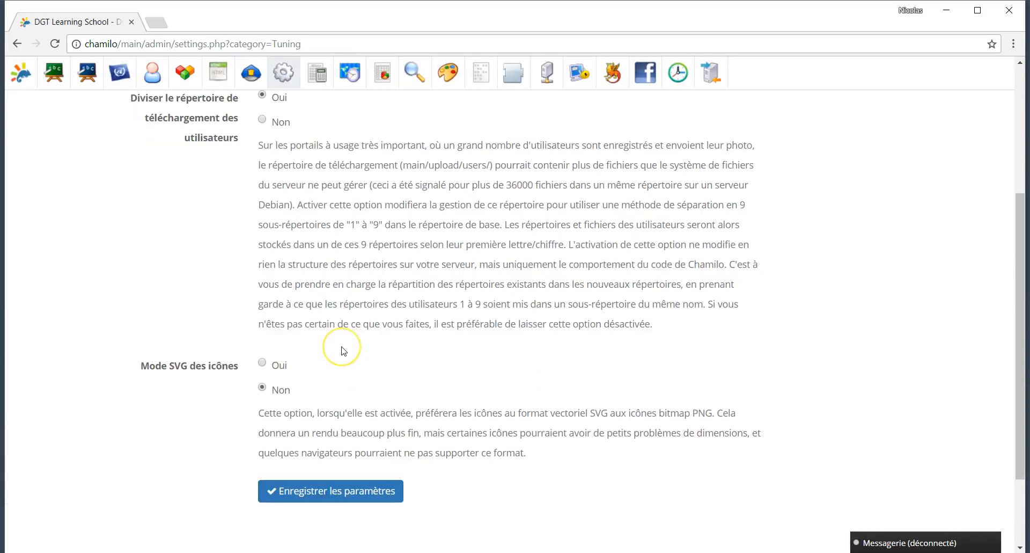
scroll(344, 351, up, 1)
scroll(344, 351, down, 3)
scroll(344, 351, up, 6)
click(441, 248)
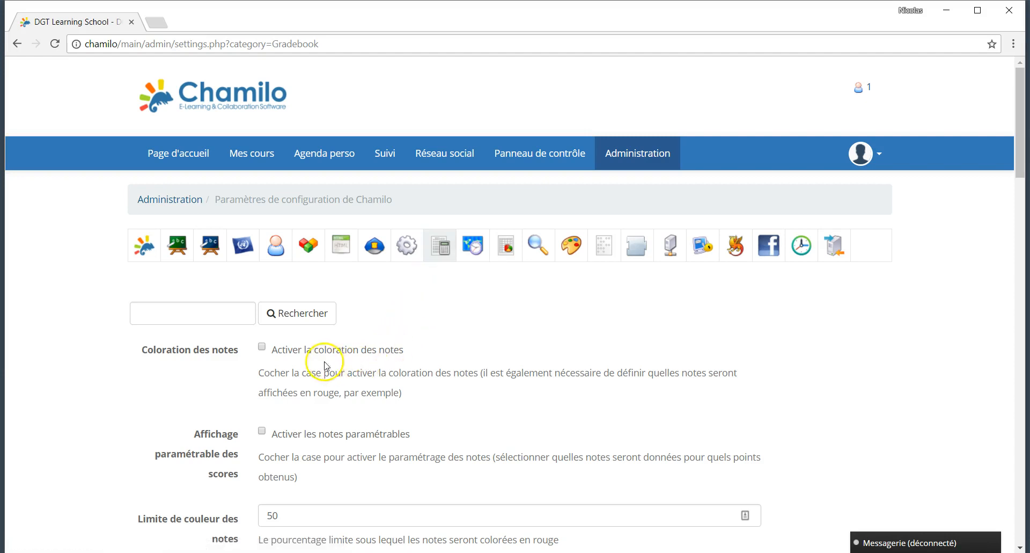
scroll(451, 369, down, 1)
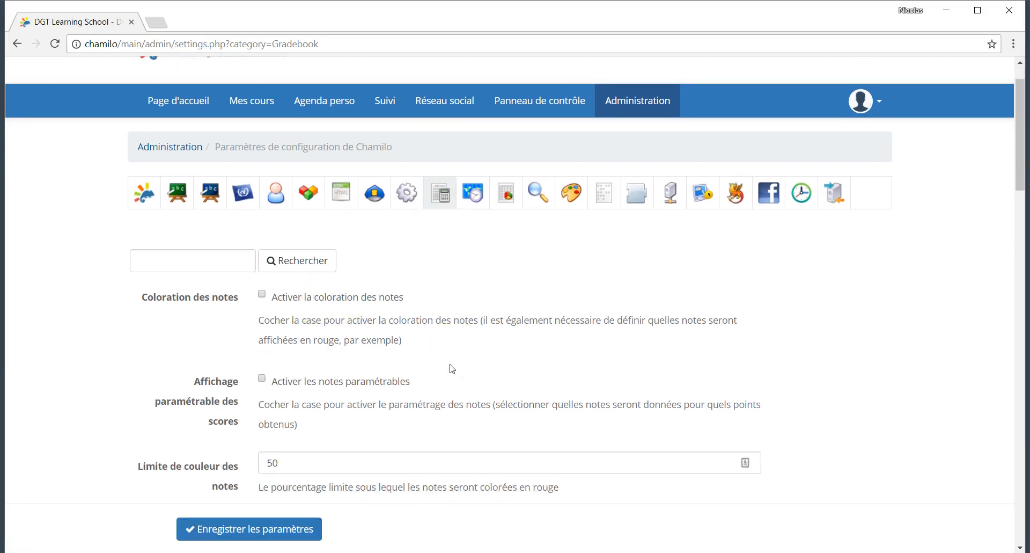
scroll(450, 369, down, 3)
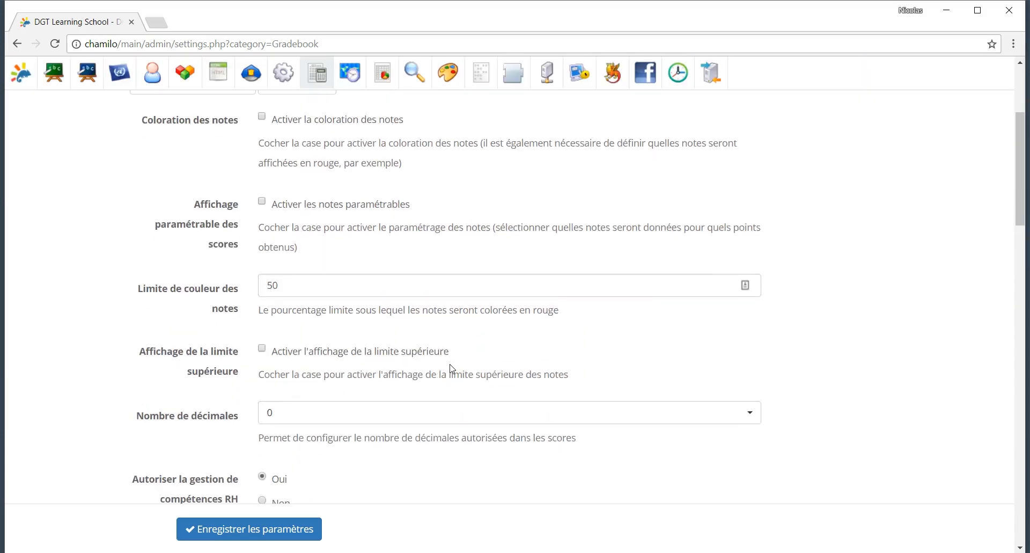
scroll(451, 368, down, 2)
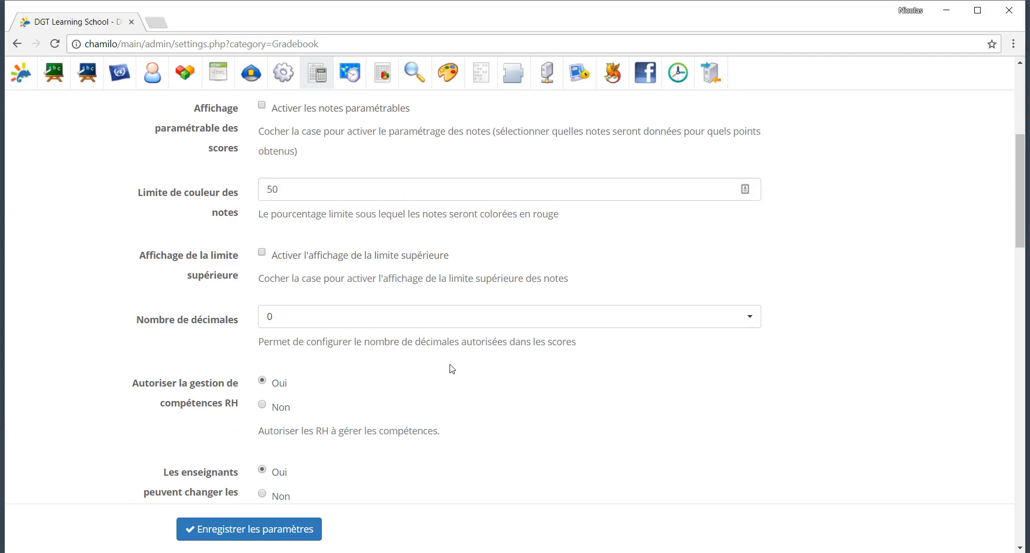
scroll(450, 369, down, 3)
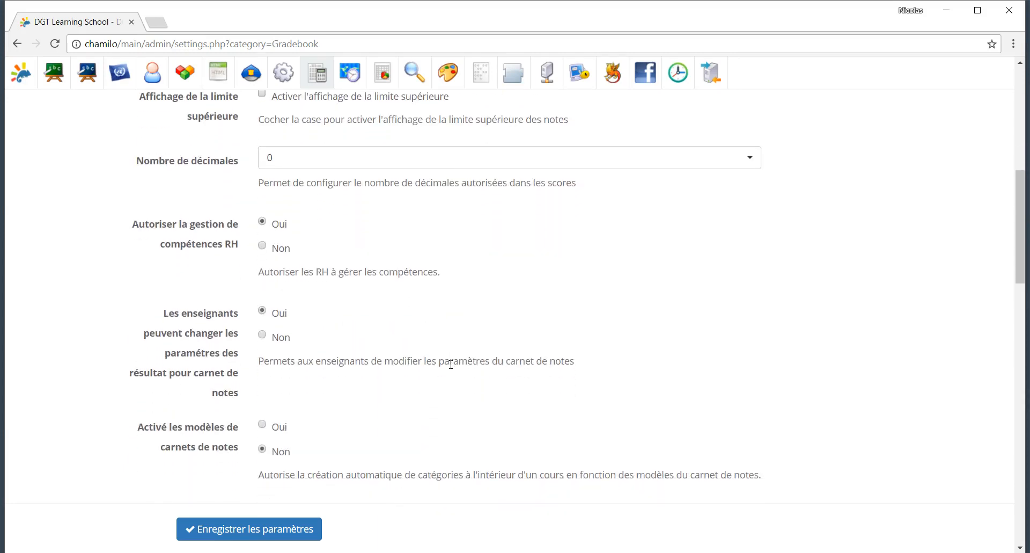
scroll(450, 368, up, 9)
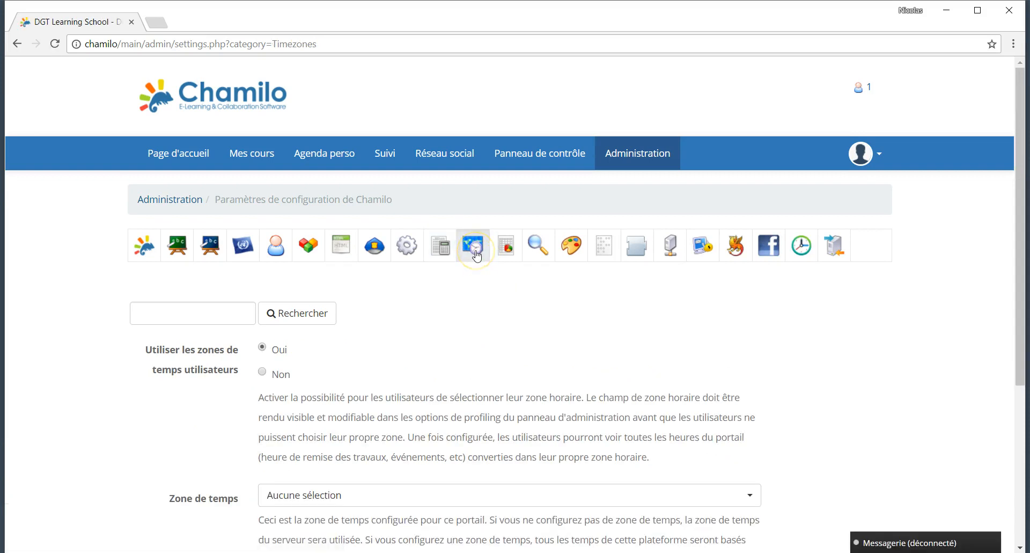
Step: Set the Zone de temps to Europe/Paris and save the timezone settings
scroll(416, 405, down, 2)
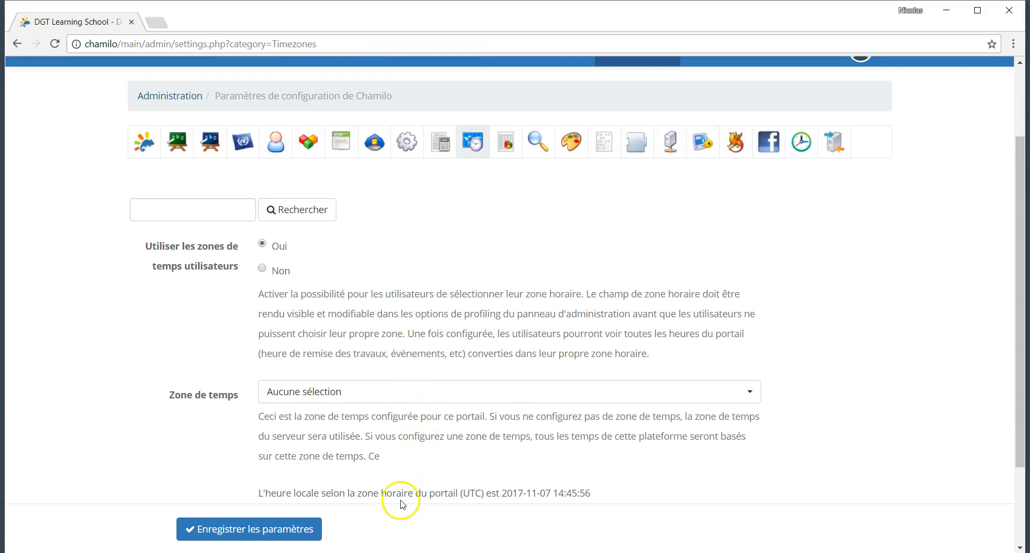
drag(282, 493, 502, 492)
click(371, 391)
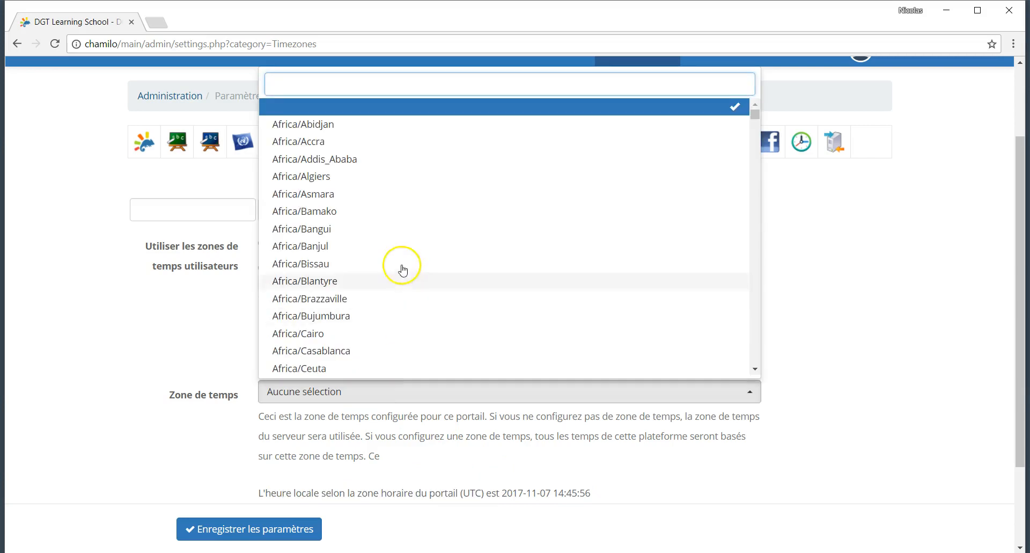
text(pe/Paris)
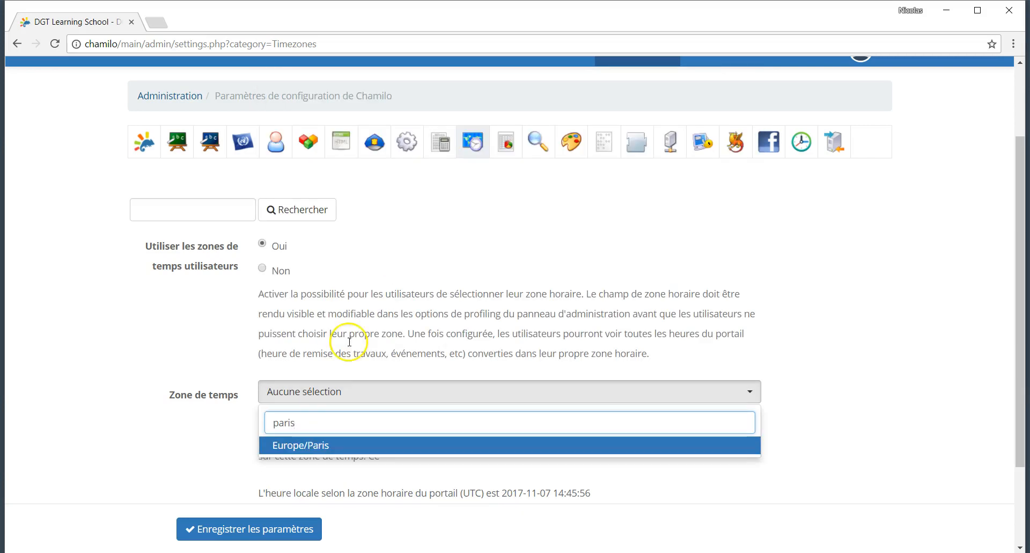
click(292, 446)
scroll(375, 448, down, 2)
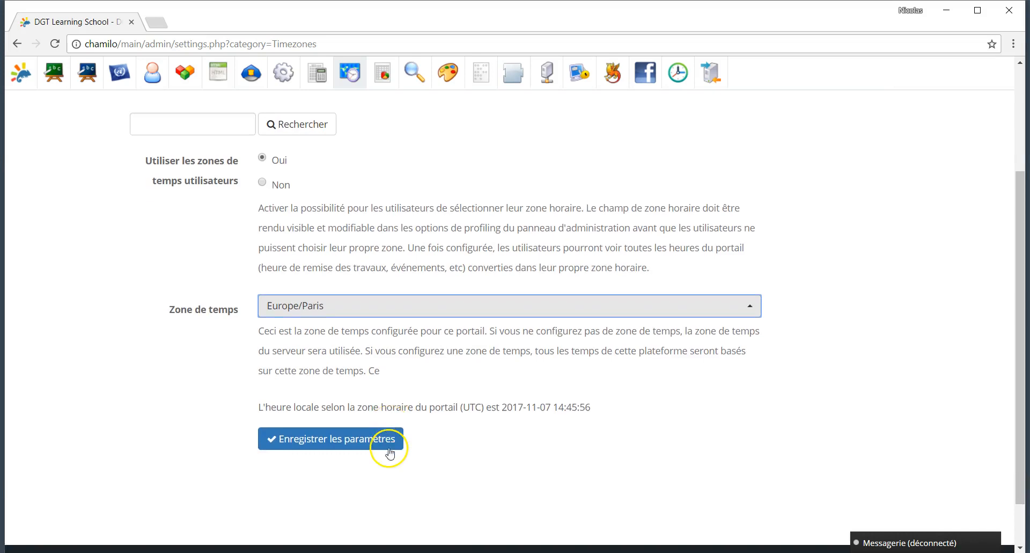
click(389, 413)
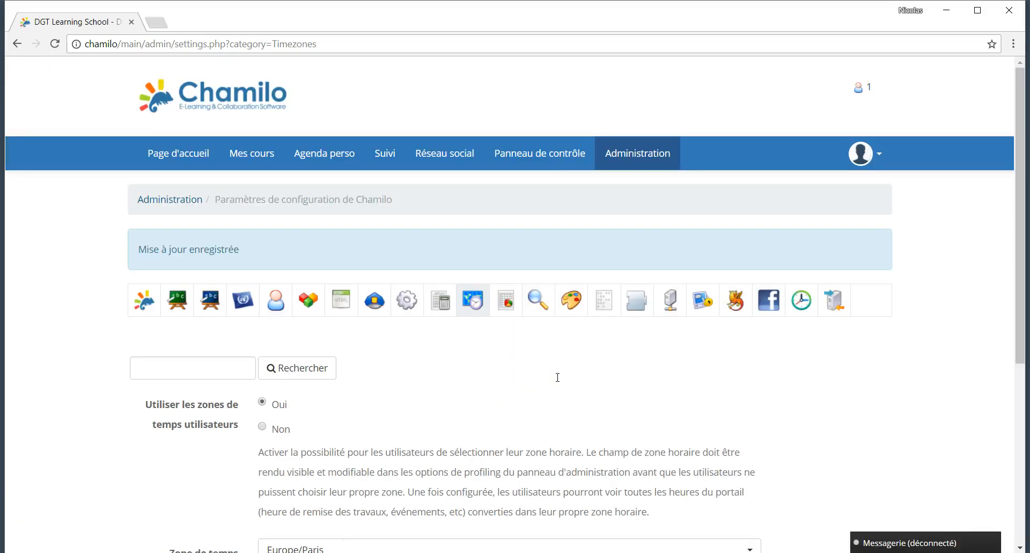
Step: Open the Suivi (Tracking) settings category
scroll(558, 377, down, 5)
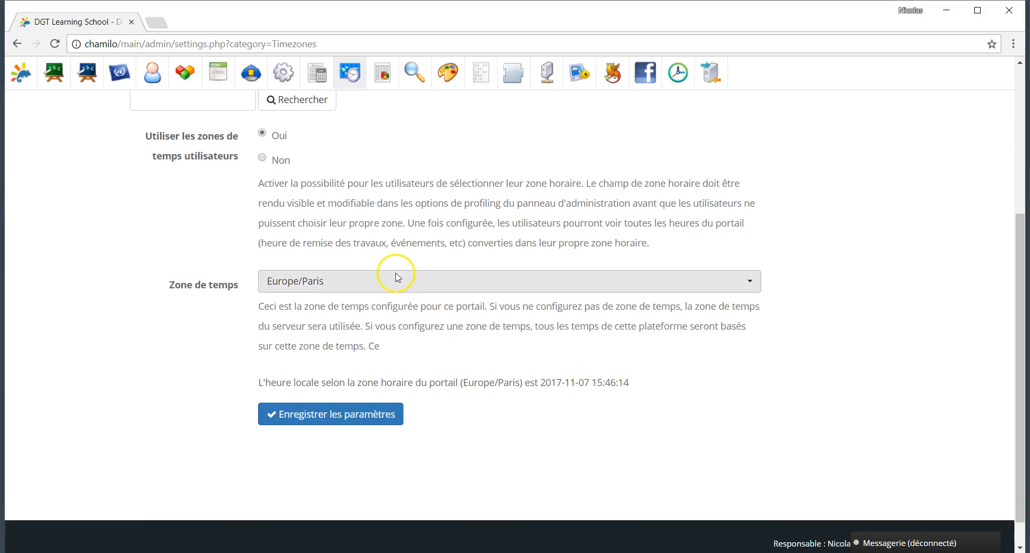
scroll(394, 269, up, 3)
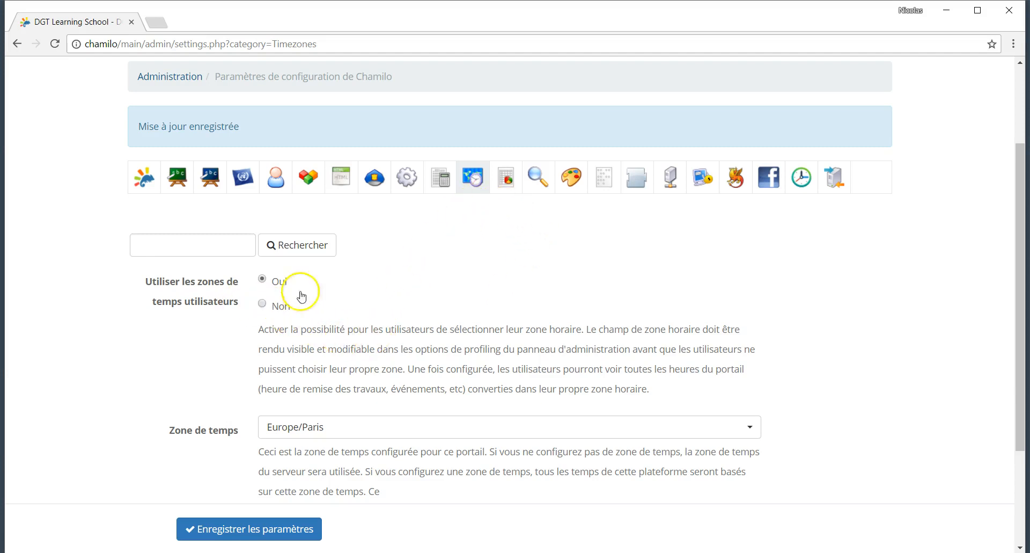
click(509, 182)
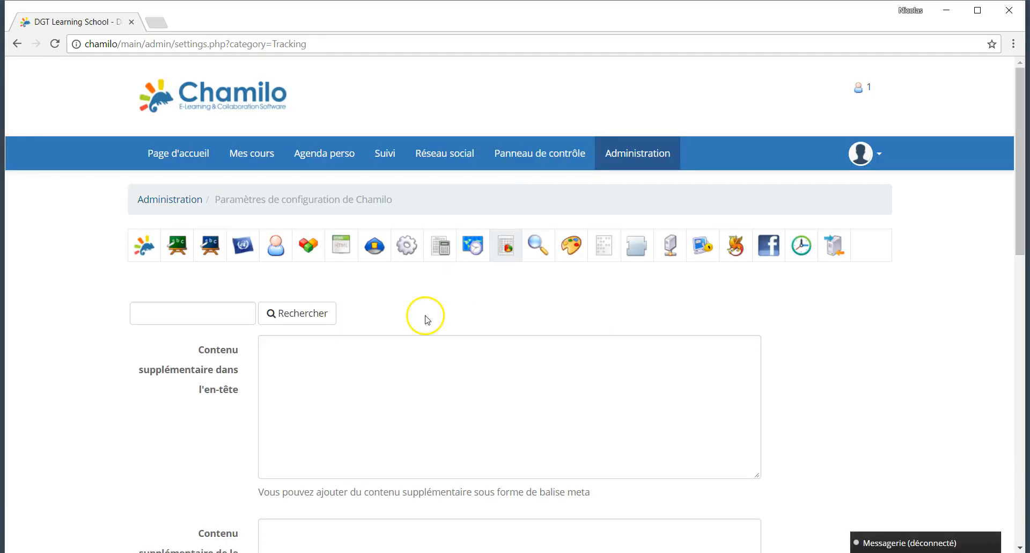
Step: Look over the extra header and footer content fields, then return to the Suivi tracking settings
scroll(426, 319, down, 3)
click(364, 228)
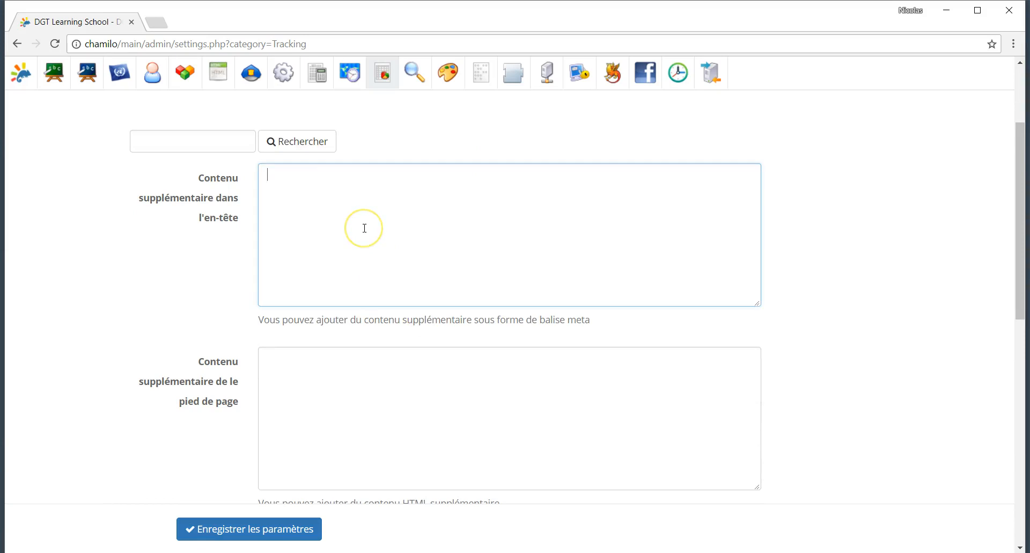
scroll(364, 228, down, 2)
right_click(312, 316)
click(158, 346)
scroll(161, 346, down, 5)
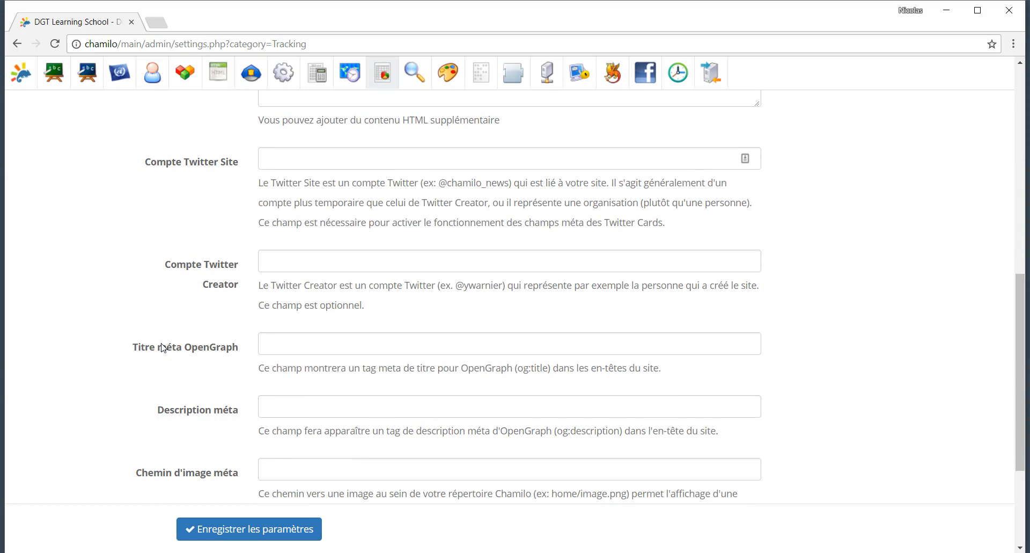
scroll(162, 347, down, 2)
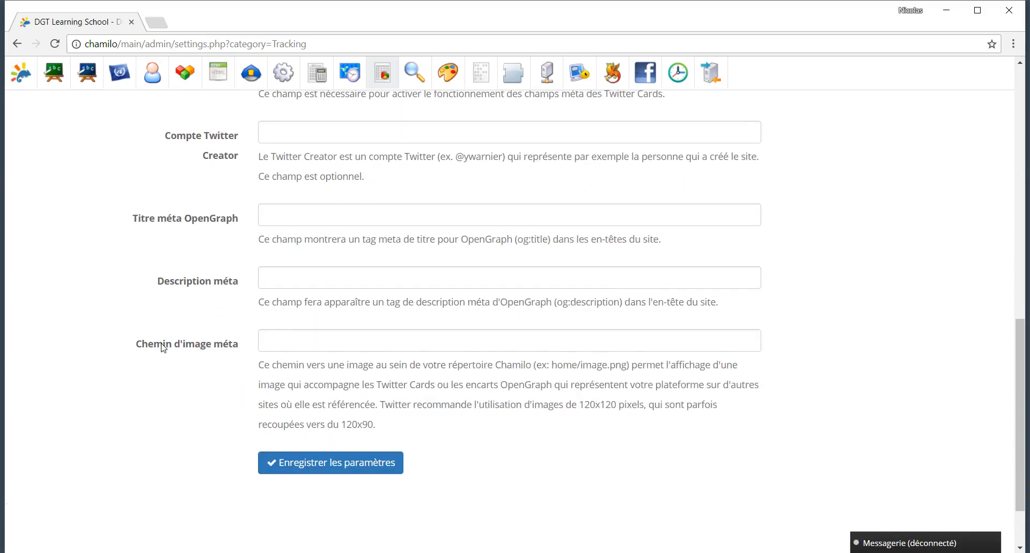
scroll(161, 345, up, 12)
click(495, 262)
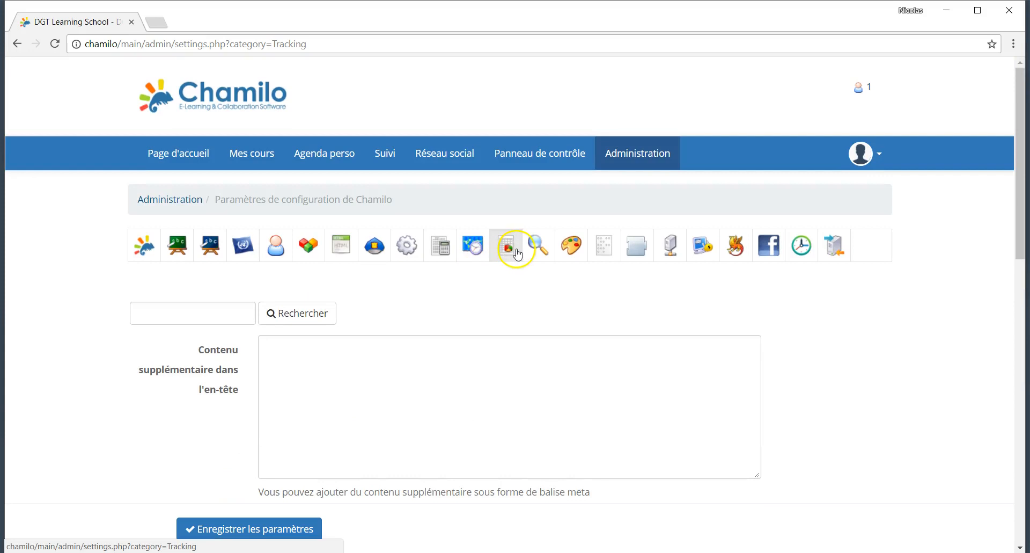
Step: In the Search category, set Recherche full-text to Oui and save
click(534, 252)
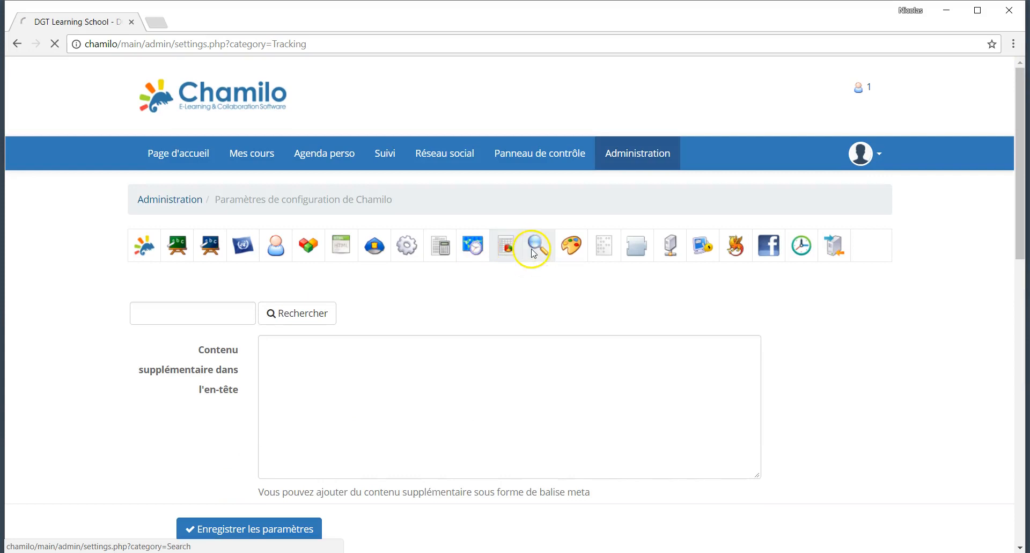
scroll(526, 359, down, 1)
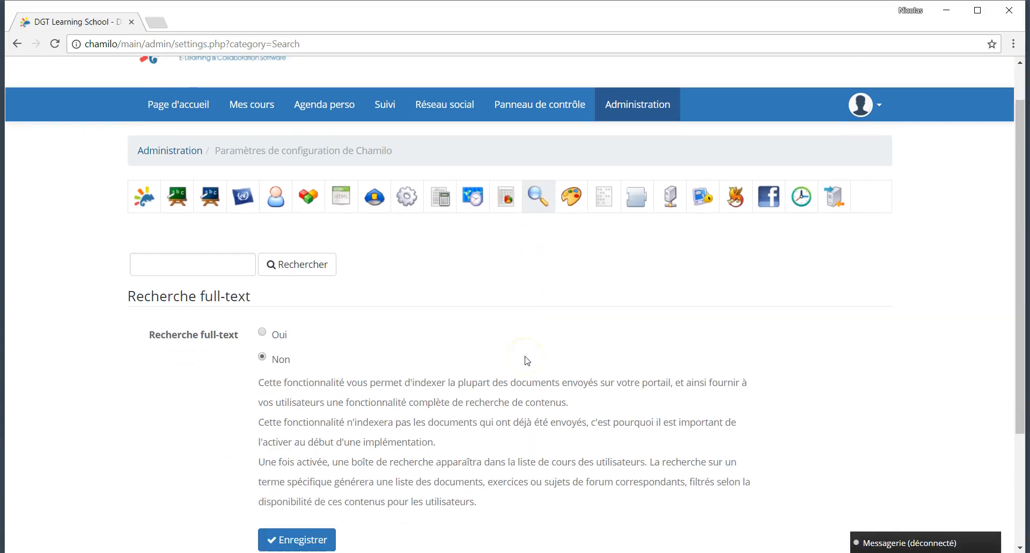
click(262, 321)
scroll(346, 418, down, 3)
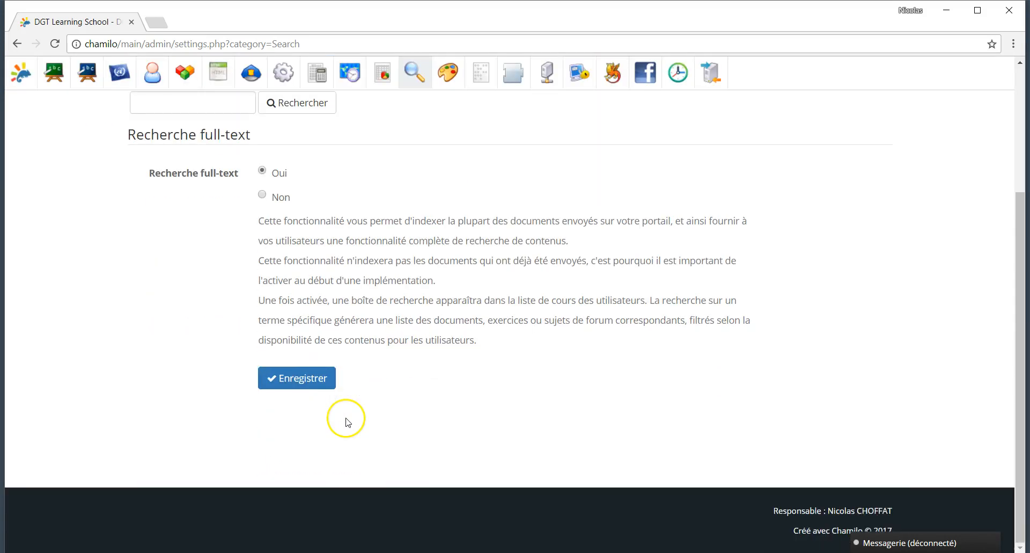
click(315, 392)
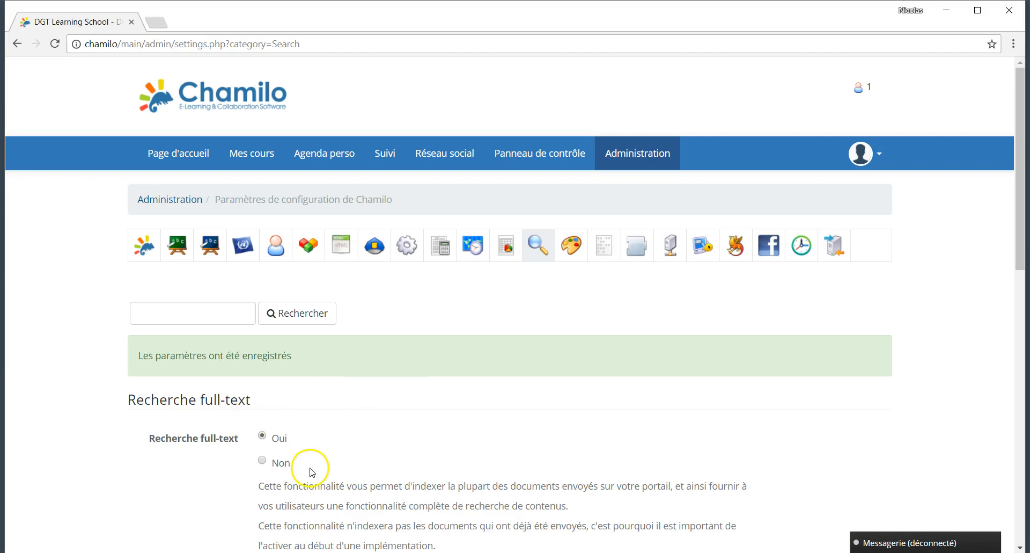
Step: In the Stylesheets settings, select and preview the Academica stylesheet
click(569, 253)
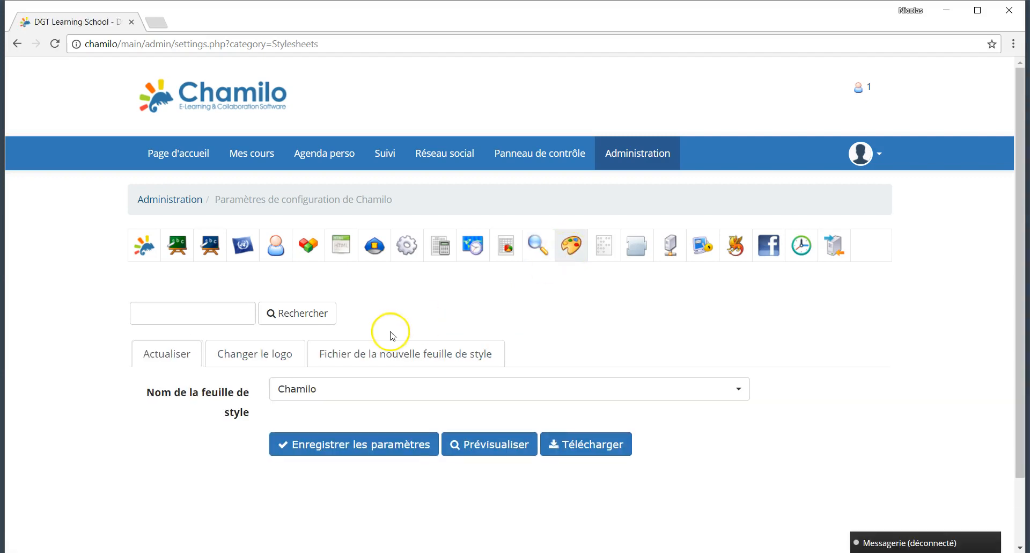
scroll(370, 348, down, 2)
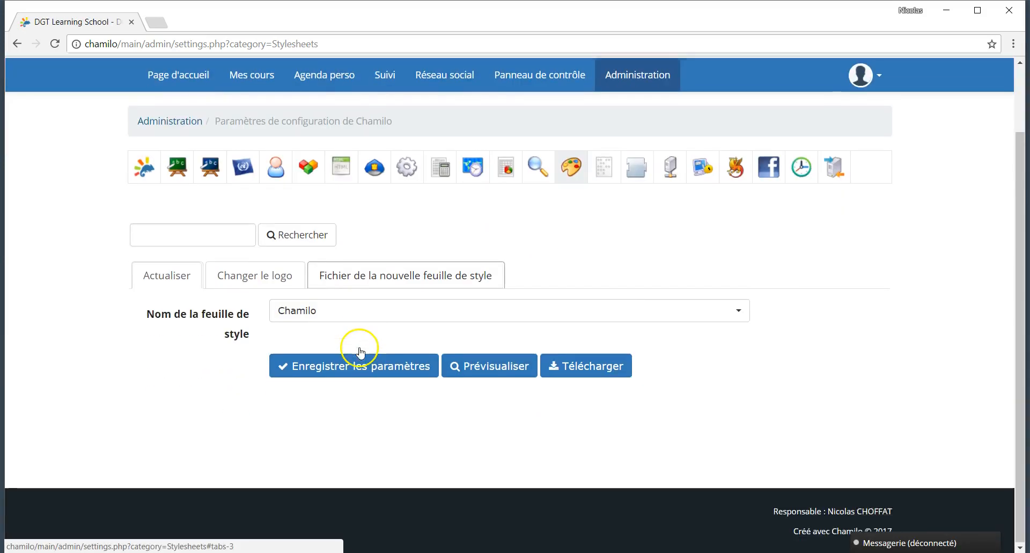
click(494, 317)
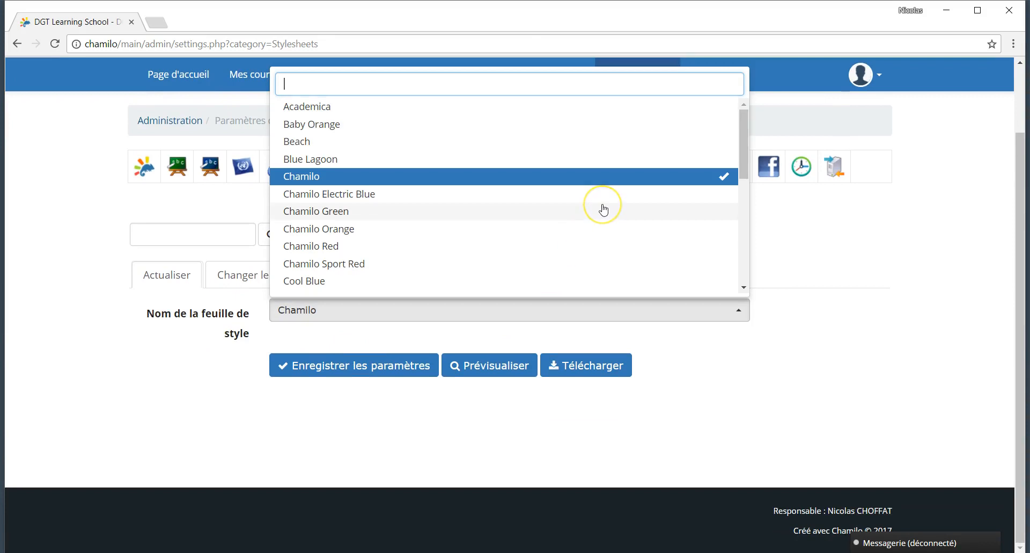
scroll(603, 209, down, 5)
scroll(603, 210, up, 7)
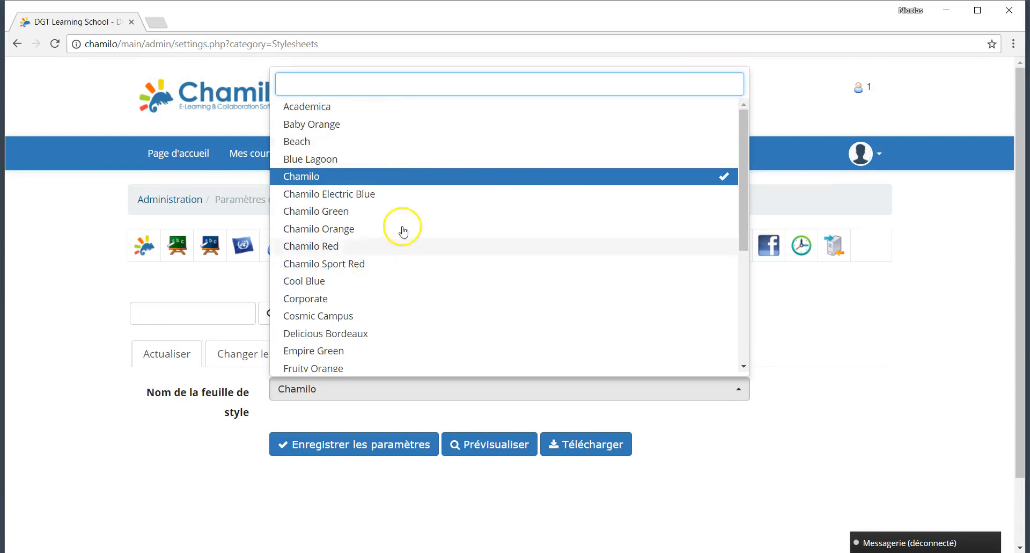
click(351, 107)
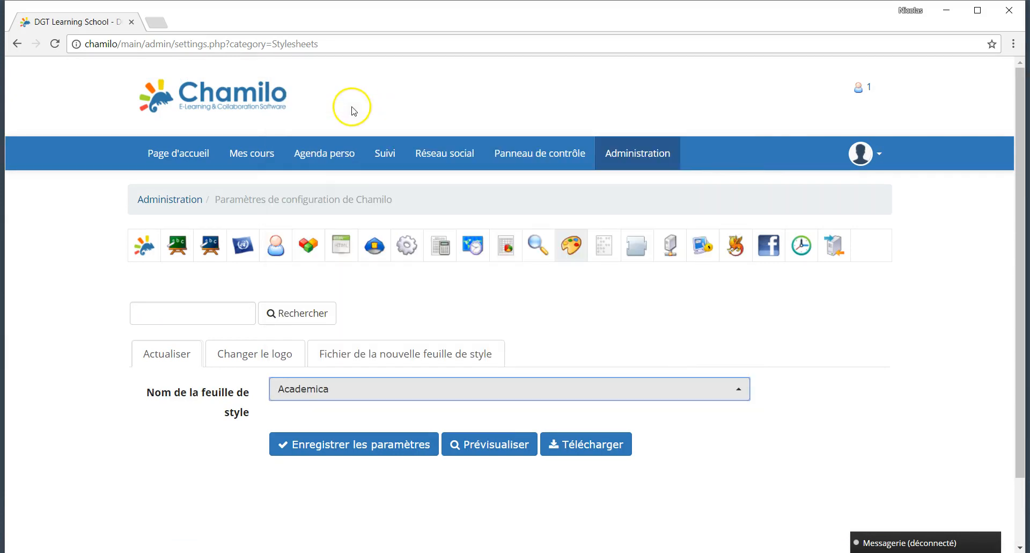
click(524, 445)
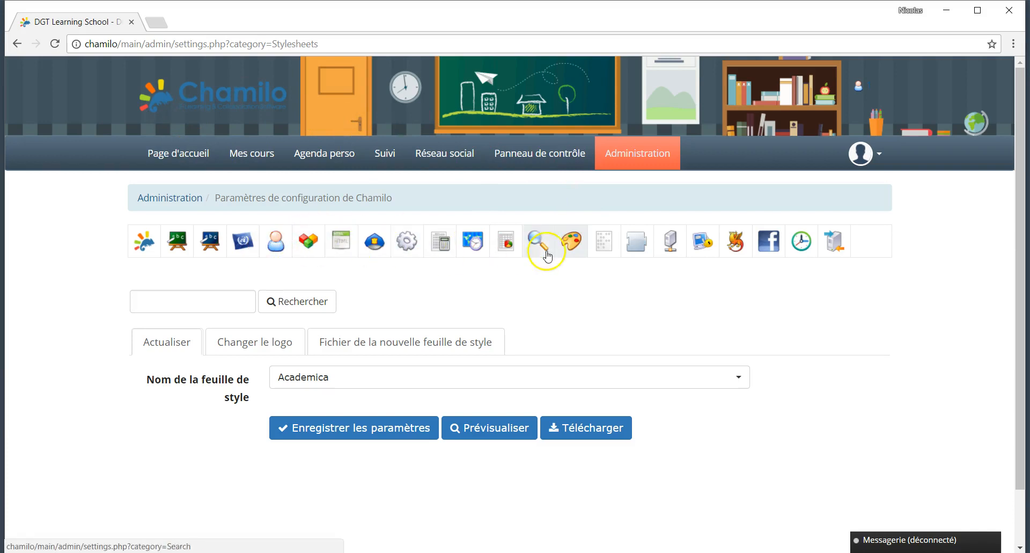
Step: Preview the site in the Chamilo Sport Red theme
click(430, 380)
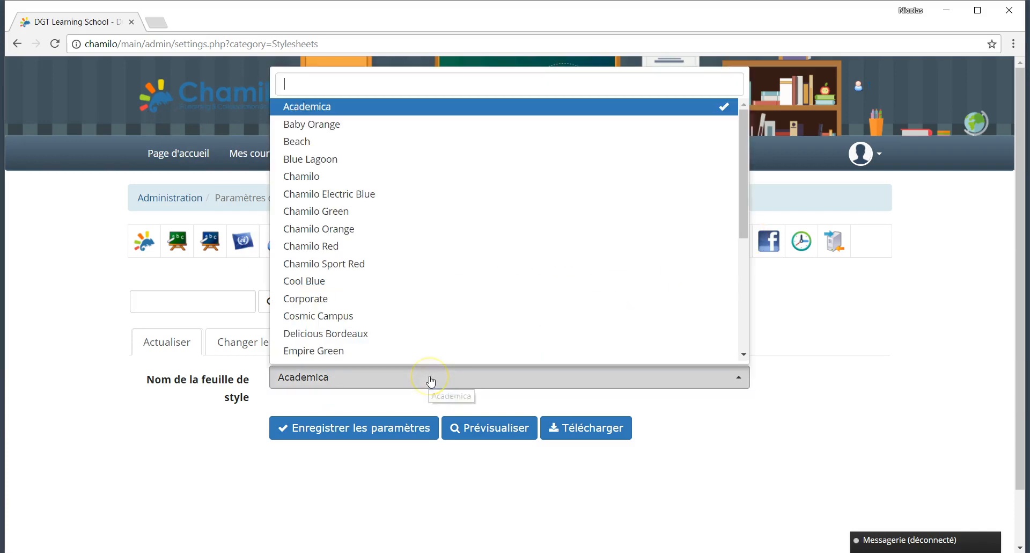
scroll(449, 294, down, 3)
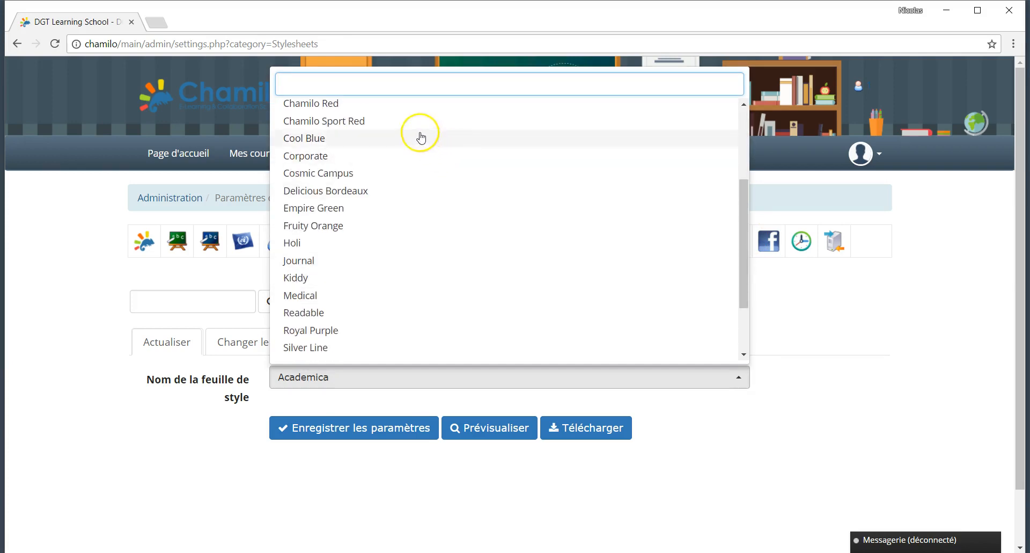
click(404, 123)
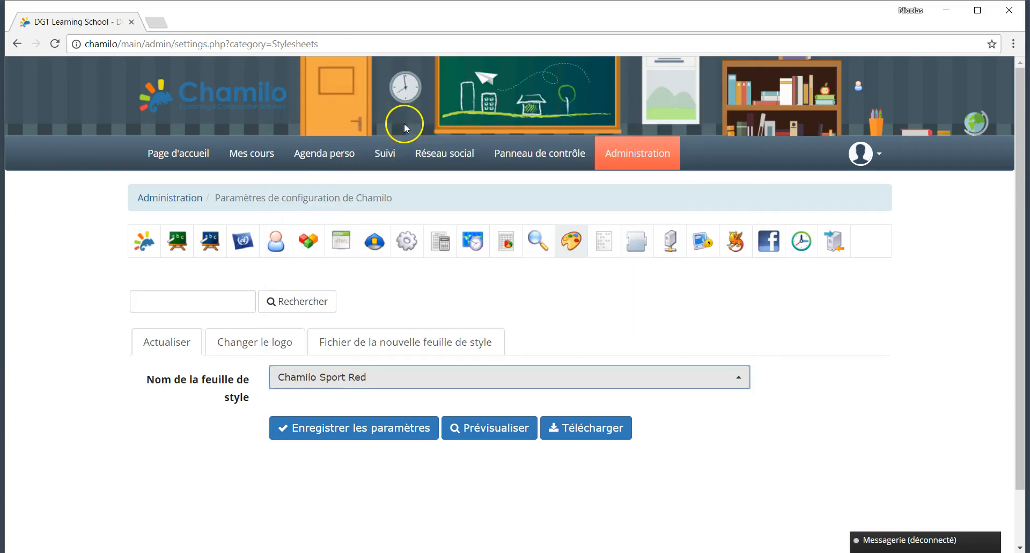
click(491, 428)
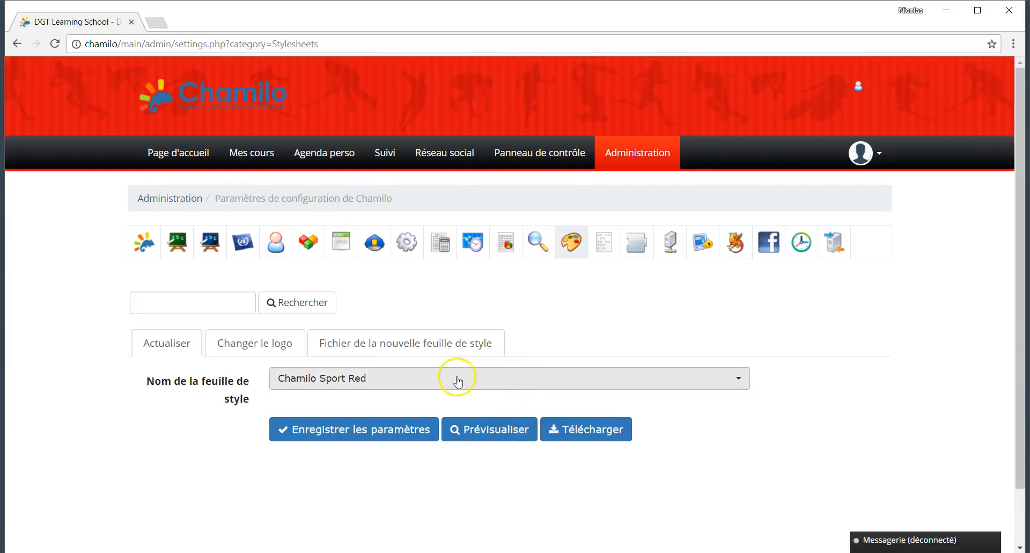
Step: Preview the site in the Spacelab theme
click(458, 376)
scroll(467, 252, down, 3)
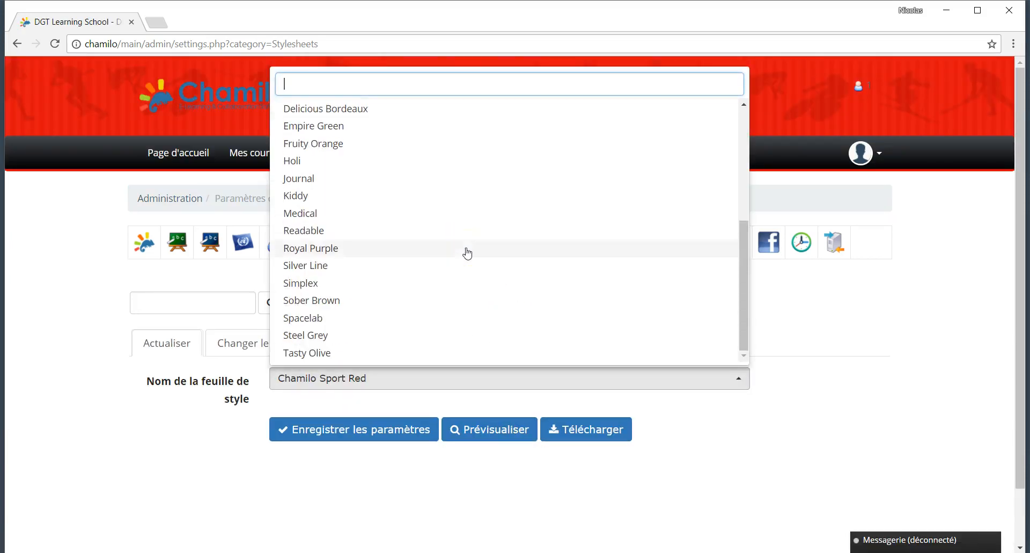
scroll(467, 251, down, 1)
scroll(424, 253, up, 2)
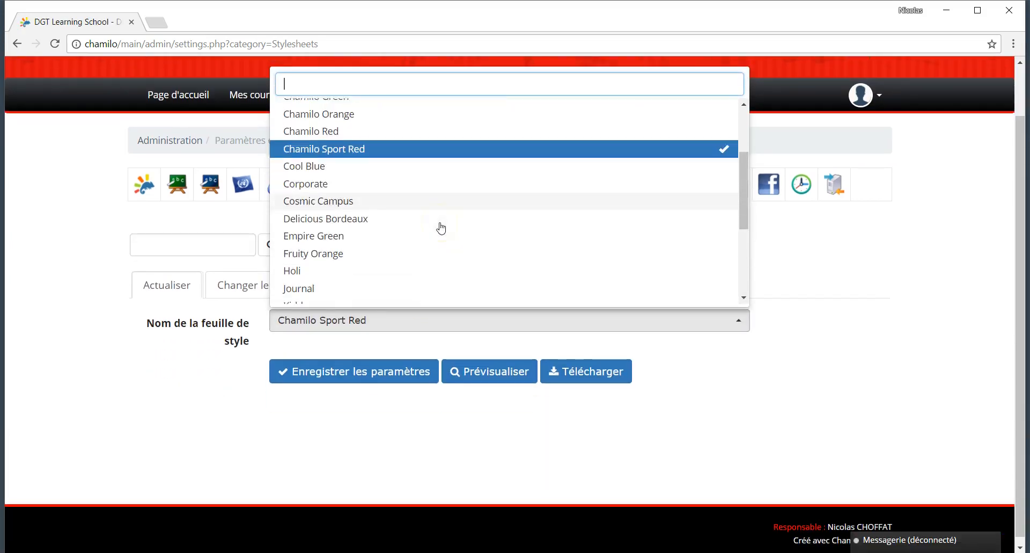
scroll(439, 225, down, 3)
click(363, 257)
click(448, 365)
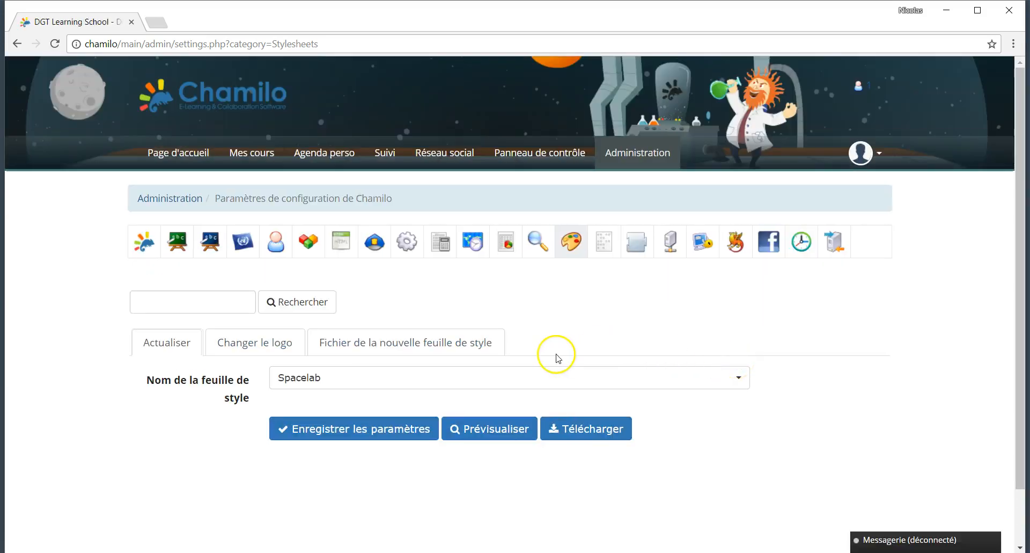
Step: Preview the site in the plain Chamilo theme
click(492, 386)
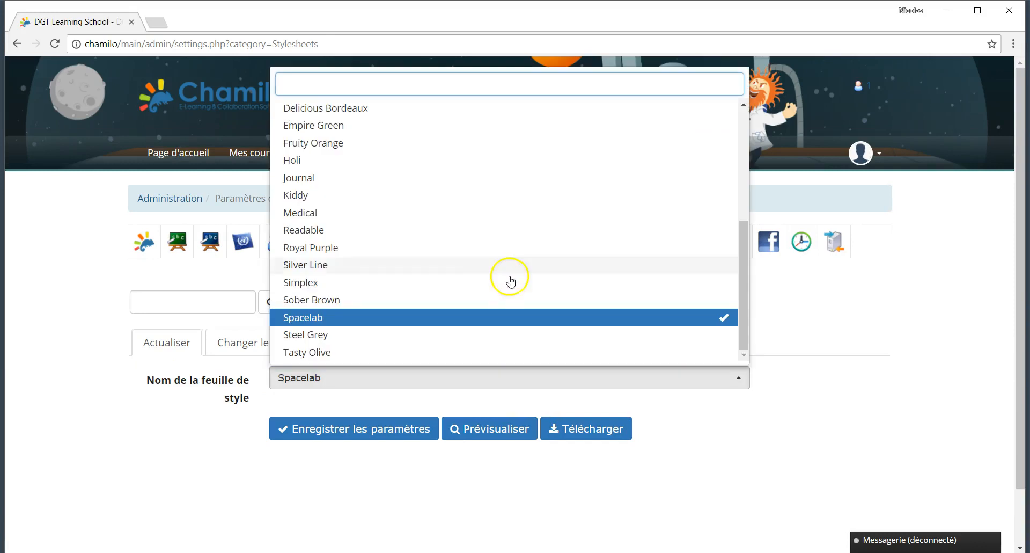
scroll(478, 225, up, 5)
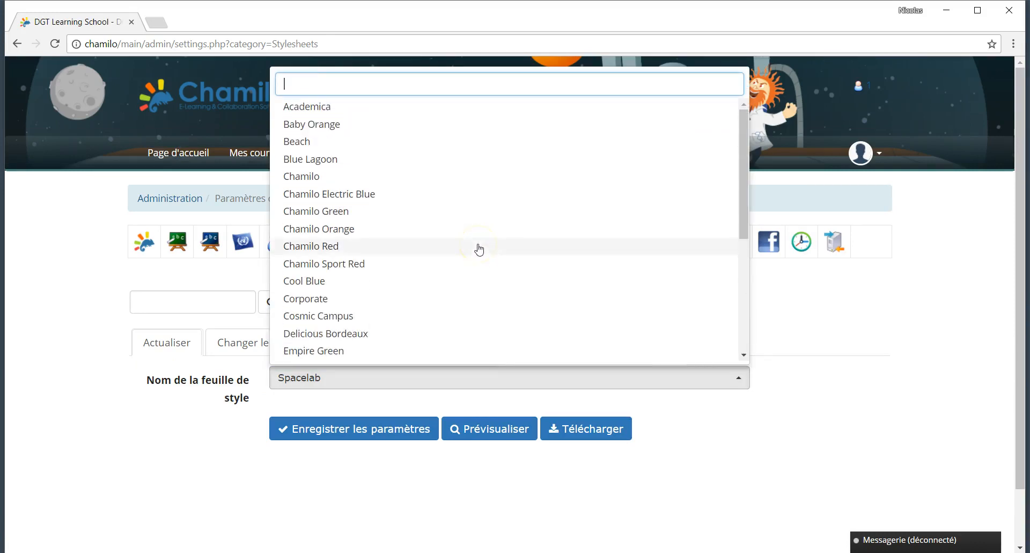
click(406, 177)
click(485, 428)
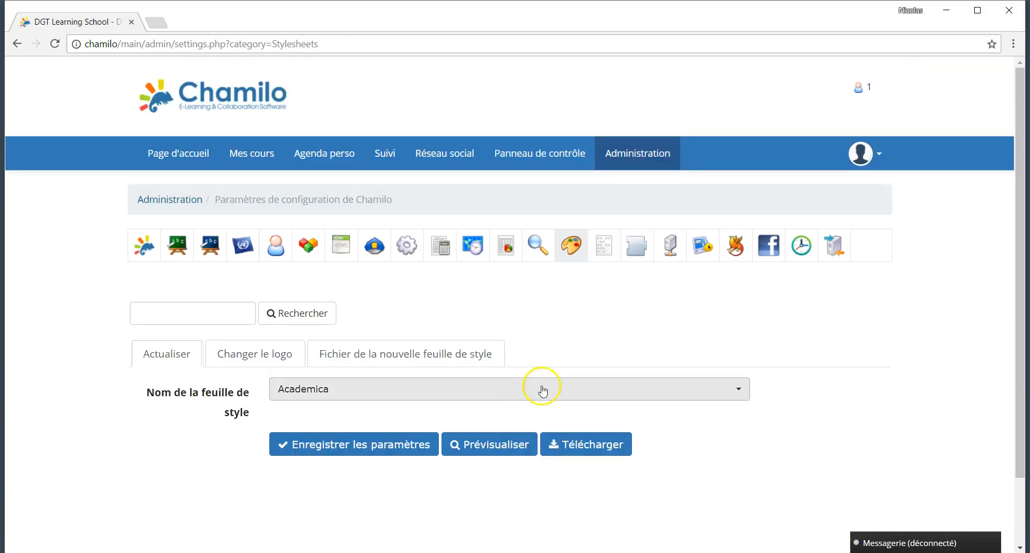
click(254, 354)
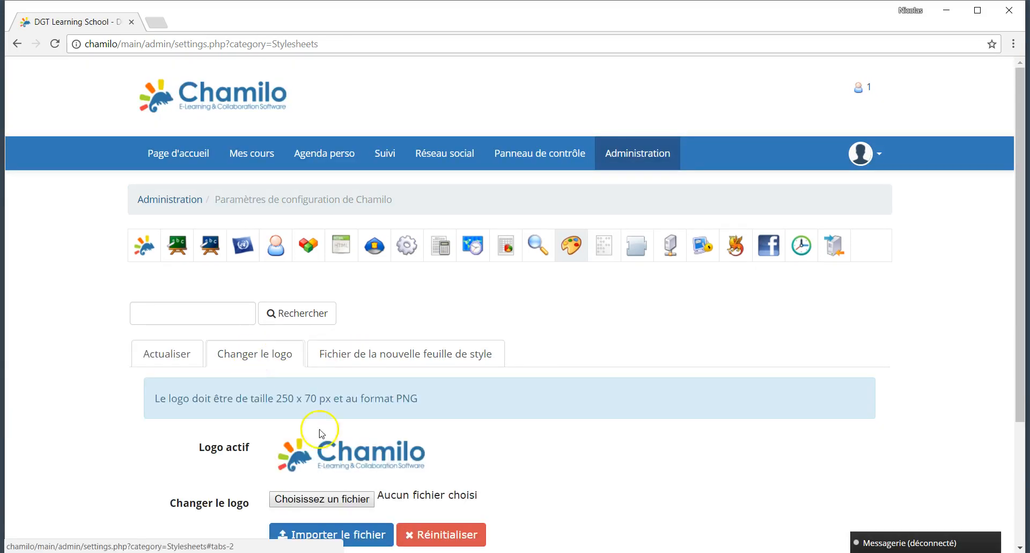
scroll(363, 466, down, 3)
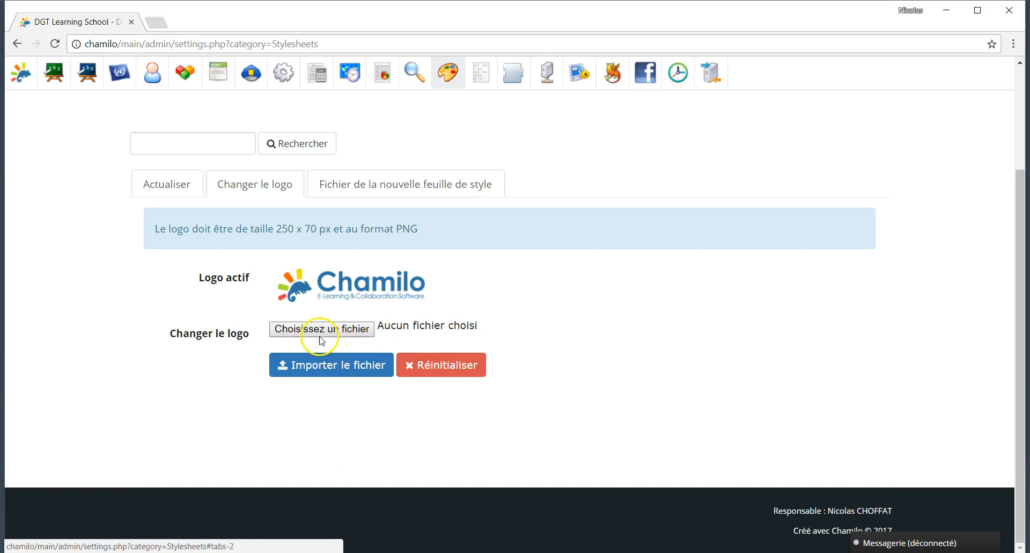
drag(276, 228, 324, 228)
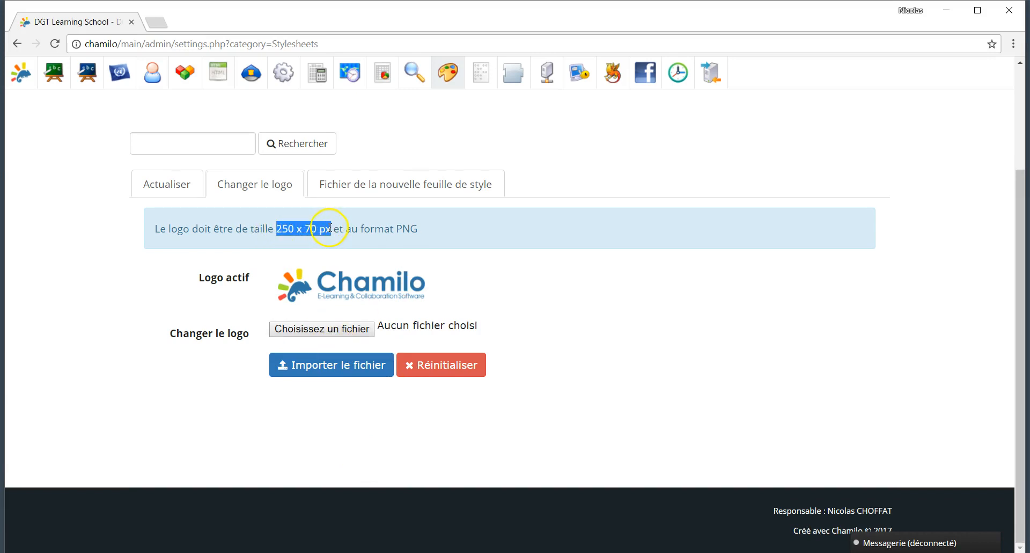
click(363, 186)
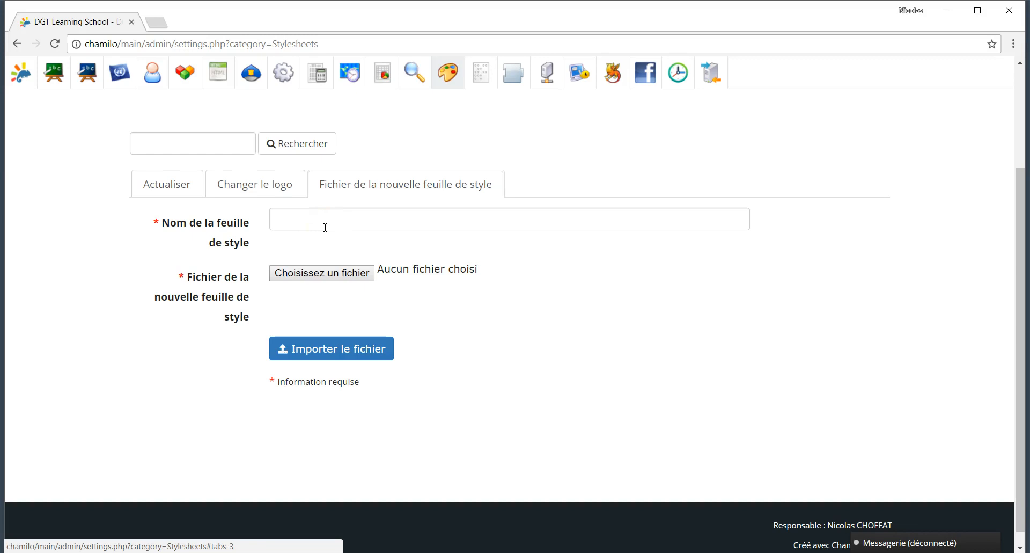
scroll(257, 246, up, 3)
click(170, 278)
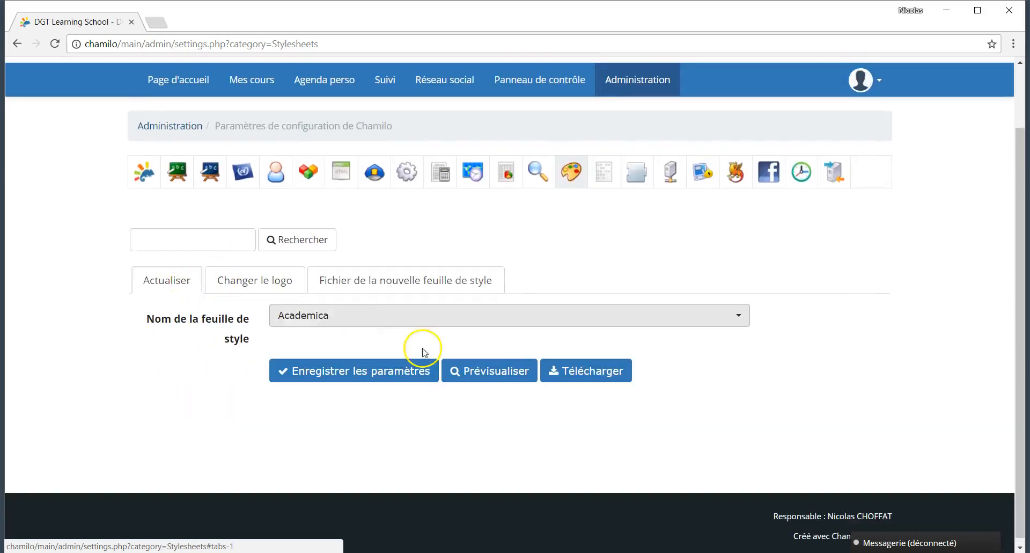
Step: Generate a download link for the Academica stylesheet file with Télécharger
click(598, 374)
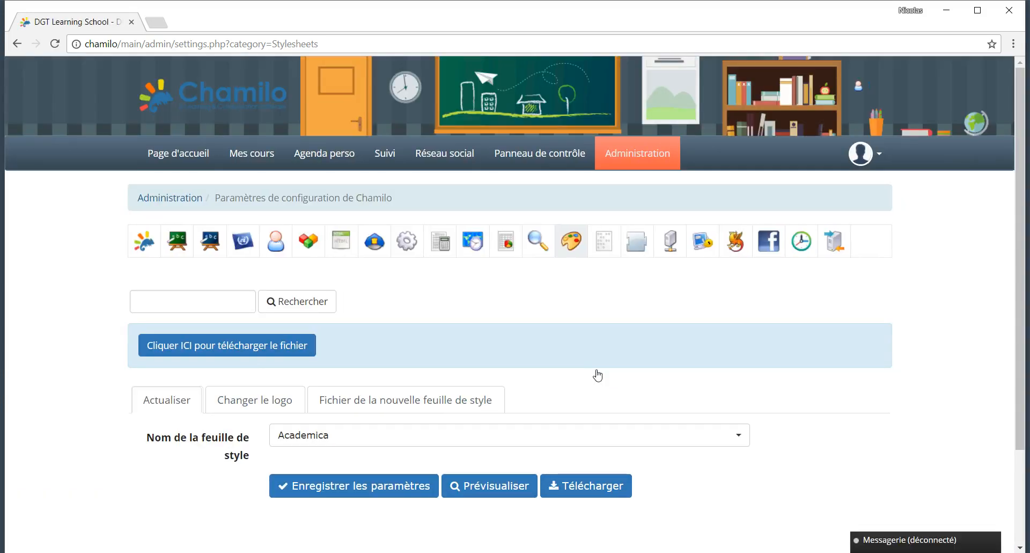
scroll(596, 364, down, 1)
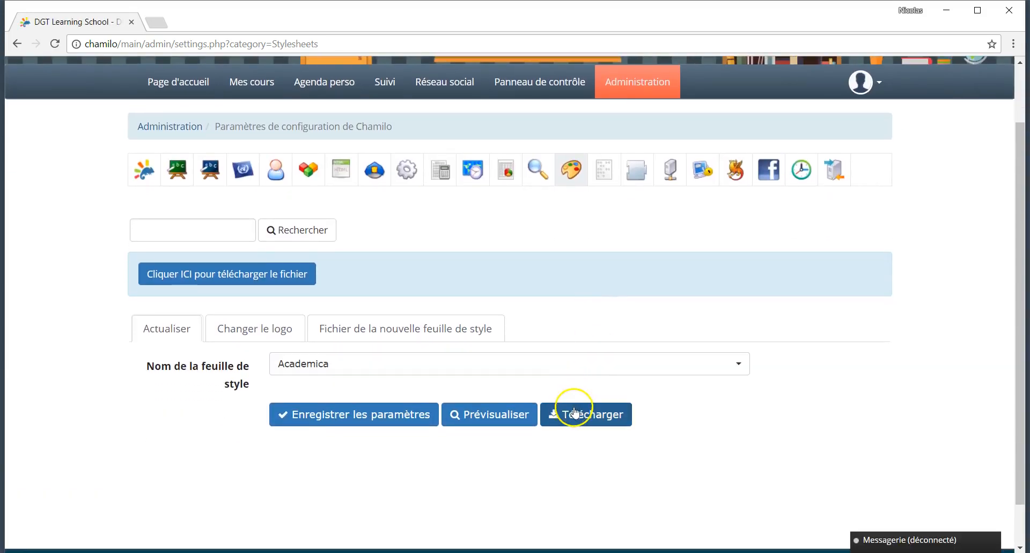
click(588, 413)
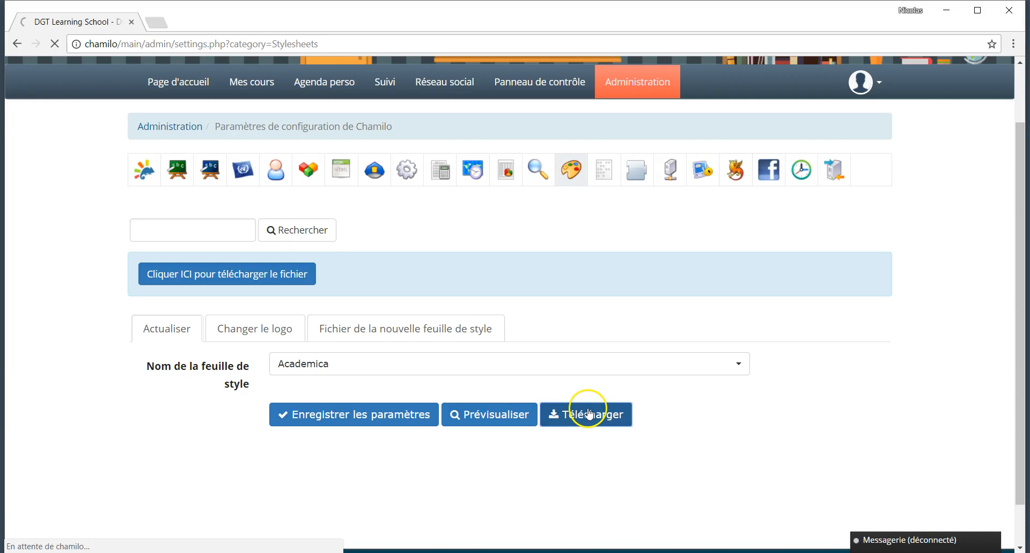
scroll(483, 400, down, 1)
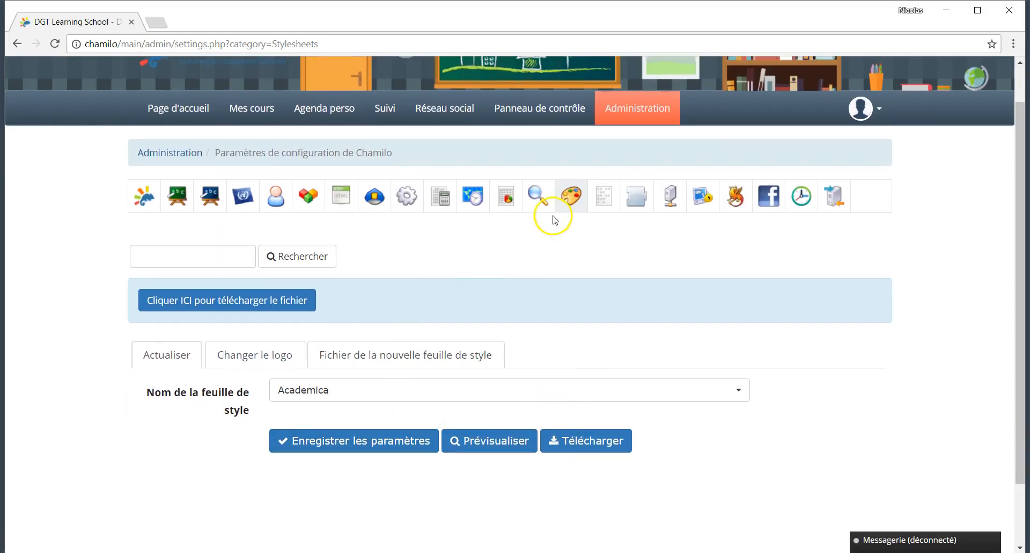
Step: Open the Modèles category and browse templates from Commentaire audio to Streaming vidéo
click(605, 203)
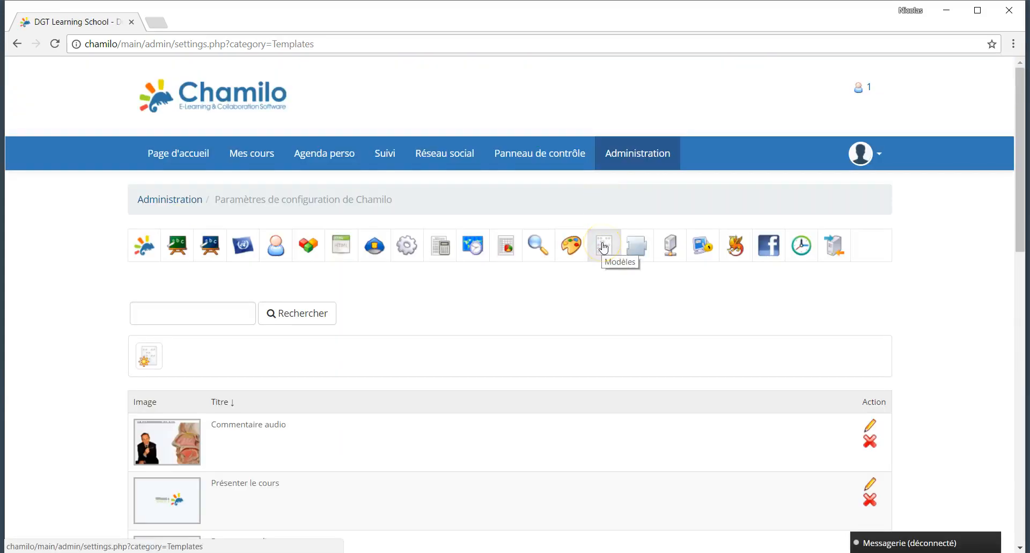
scroll(605, 247, down, 7)
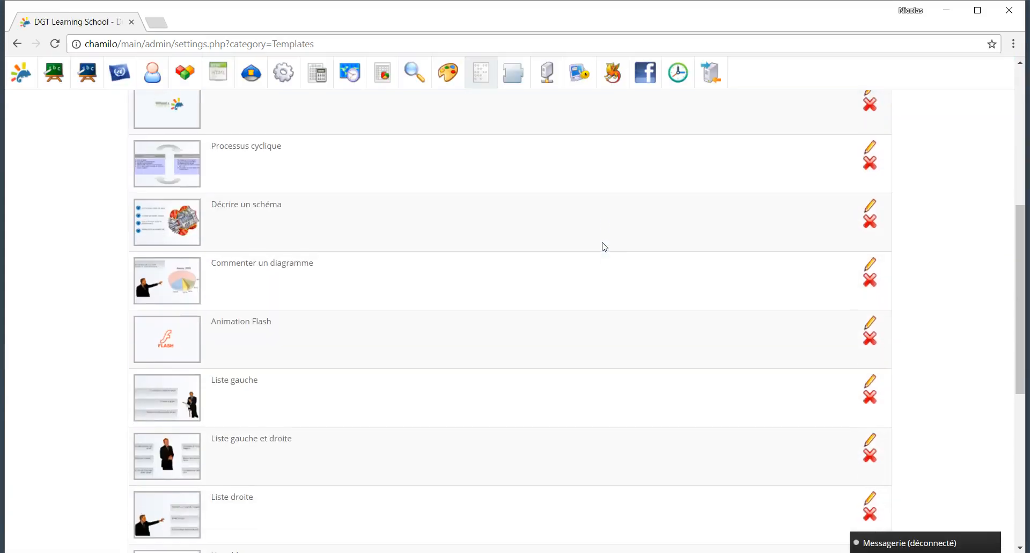
scroll(605, 246, down, 7)
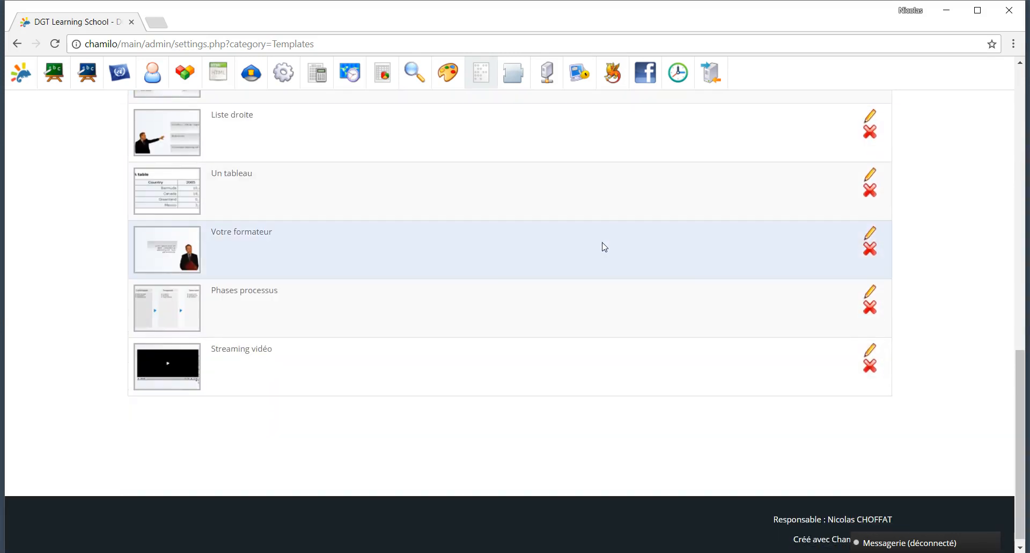
scroll(604, 247, up, 14)
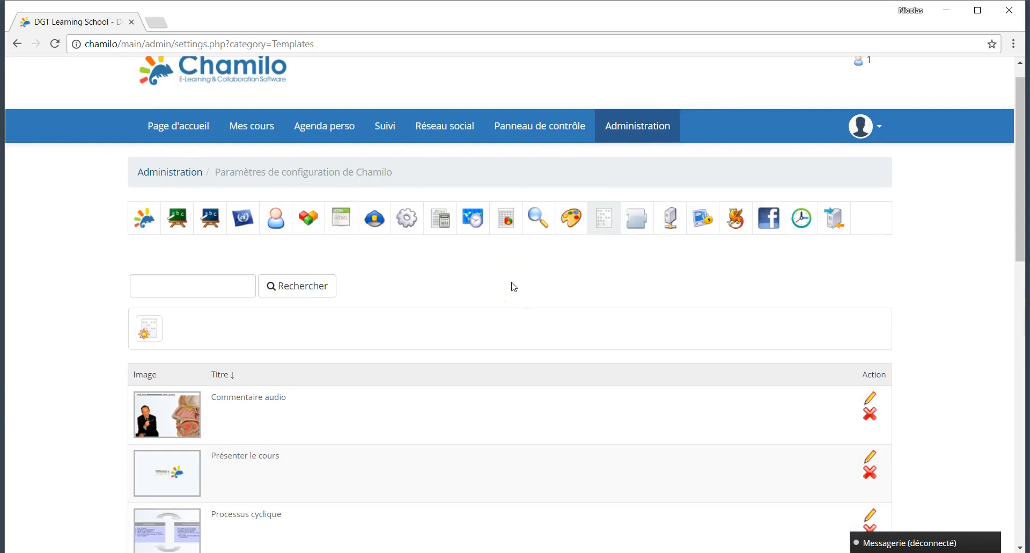
click(636, 226)
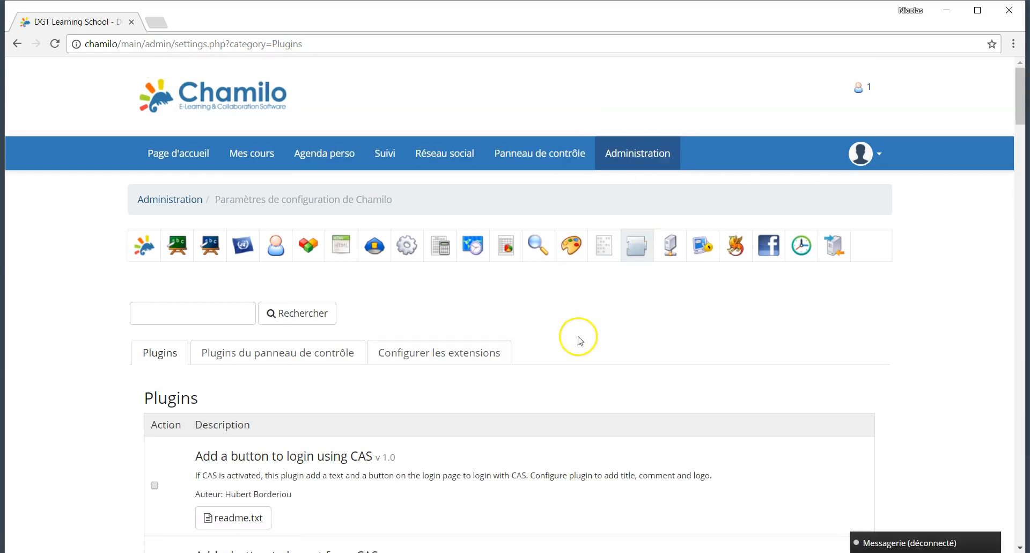
scroll(580, 340, down, 10)
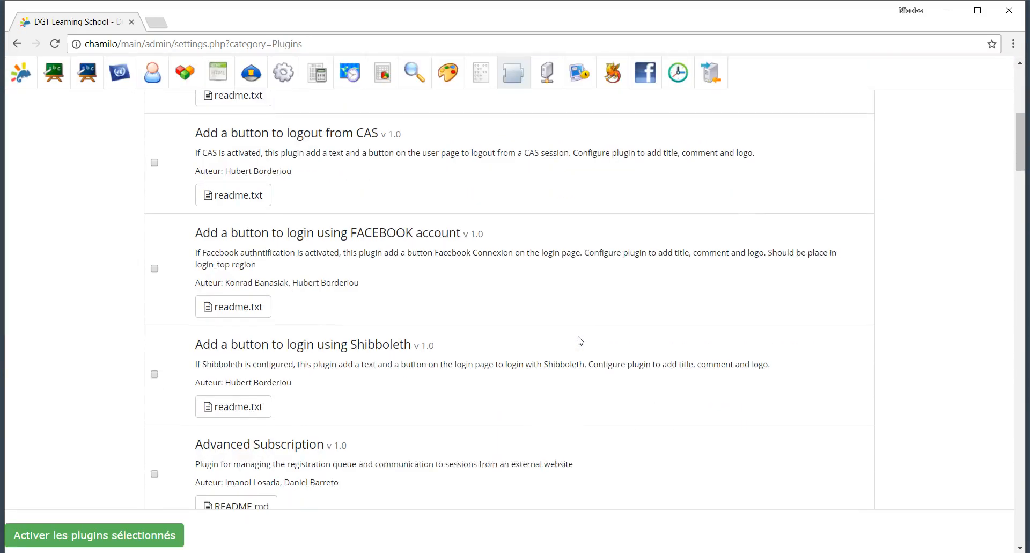
scroll(580, 340, down, 4)
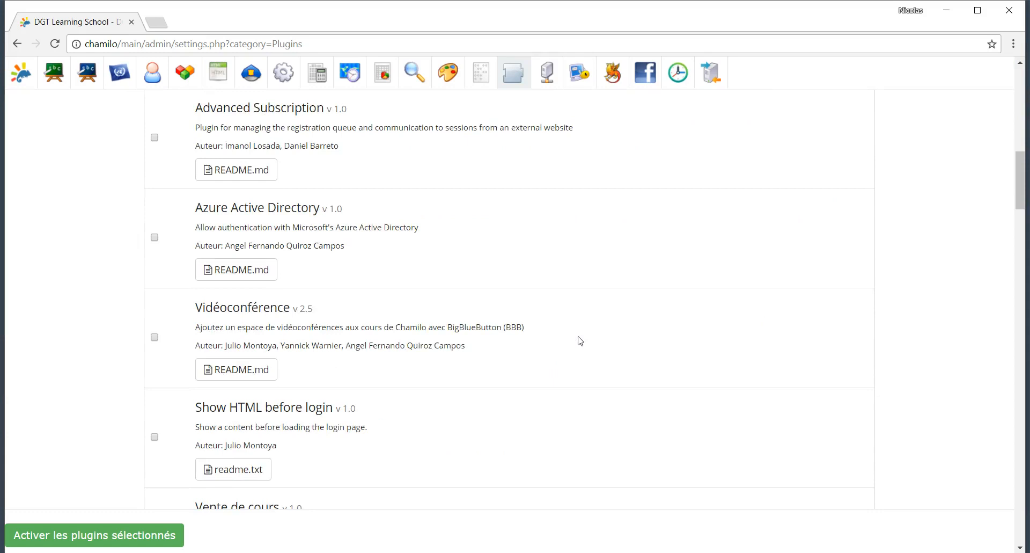
scroll(580, 341, down, 2)
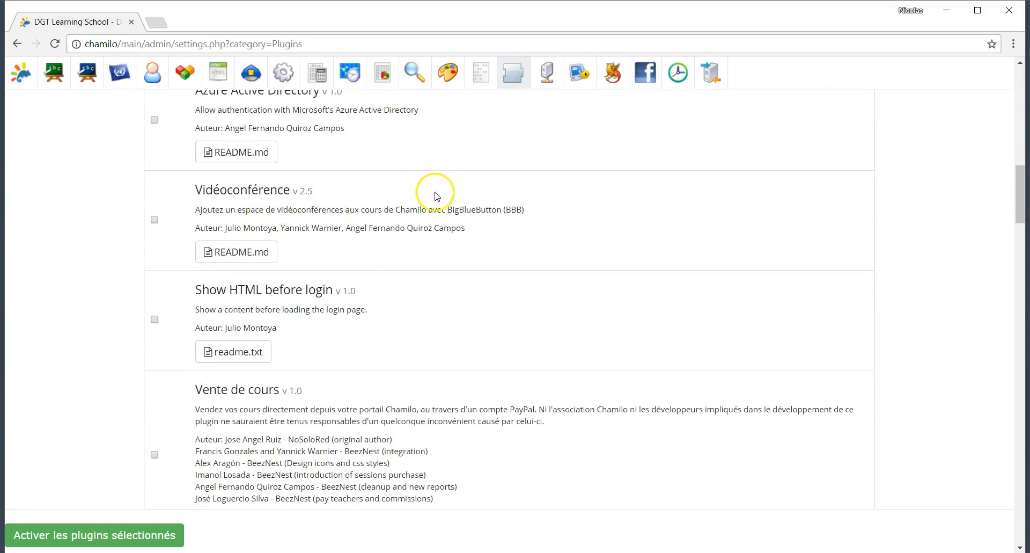
drag(297, 211, 509, 205)
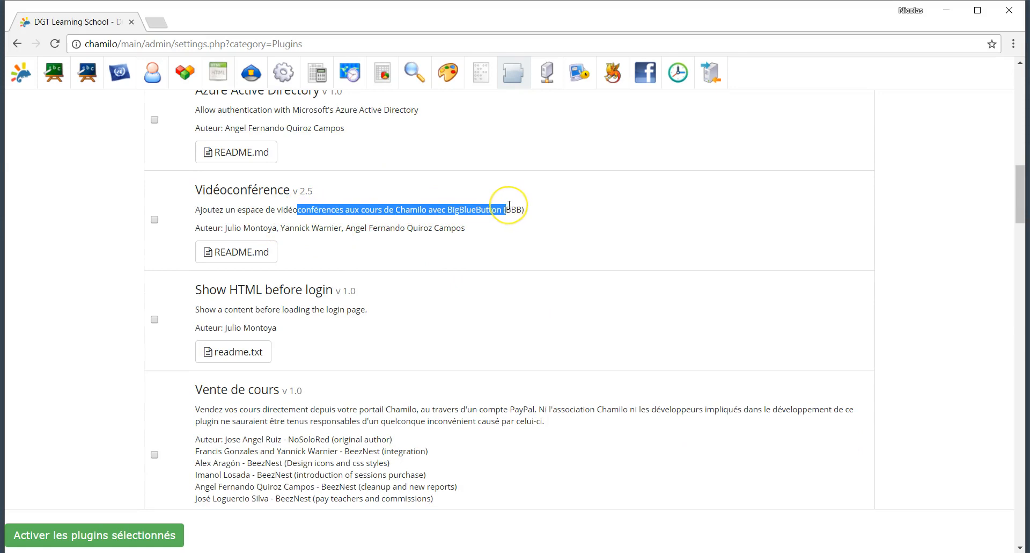
double_click(454, 215)
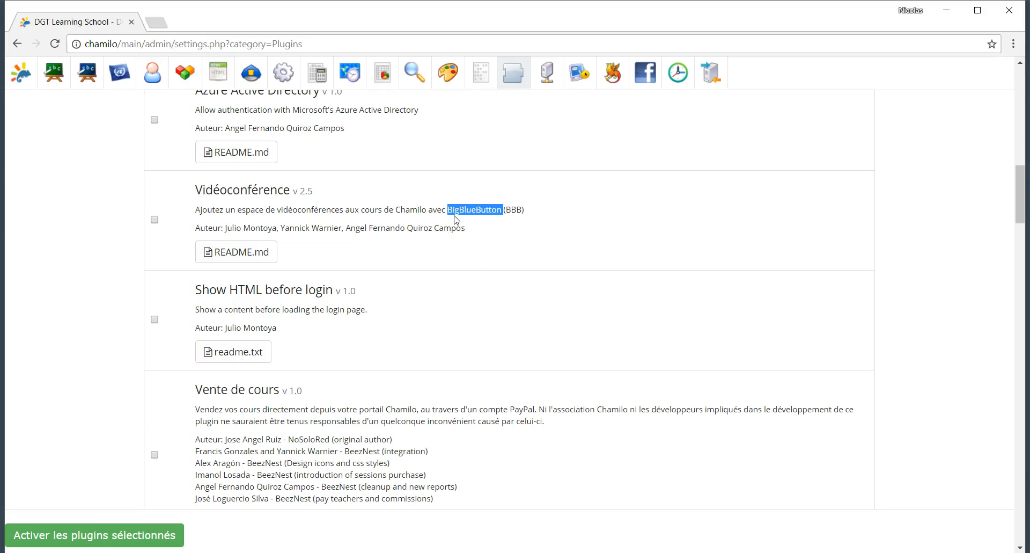
scroll(454, 220, down, 3)
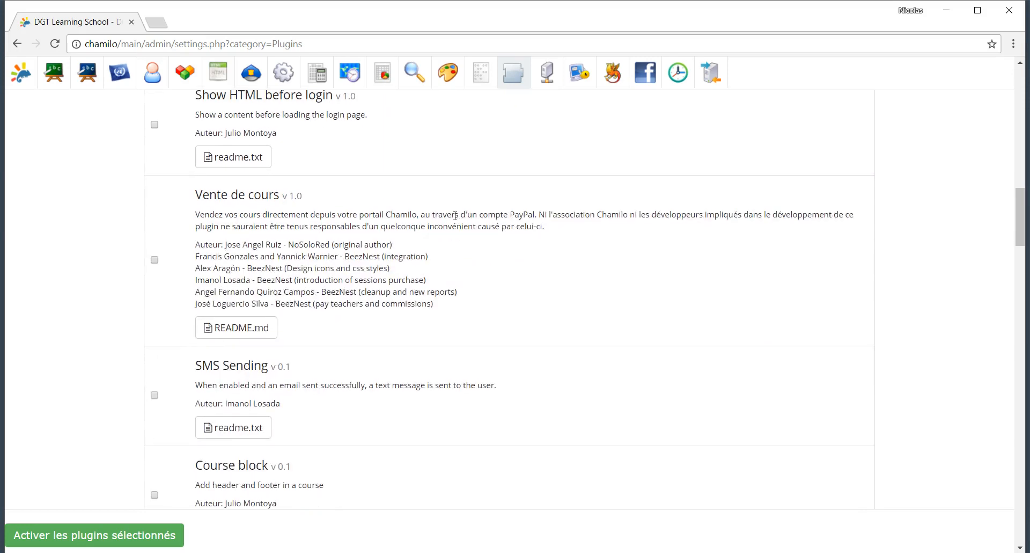
scroll(455, 216, up, 14)
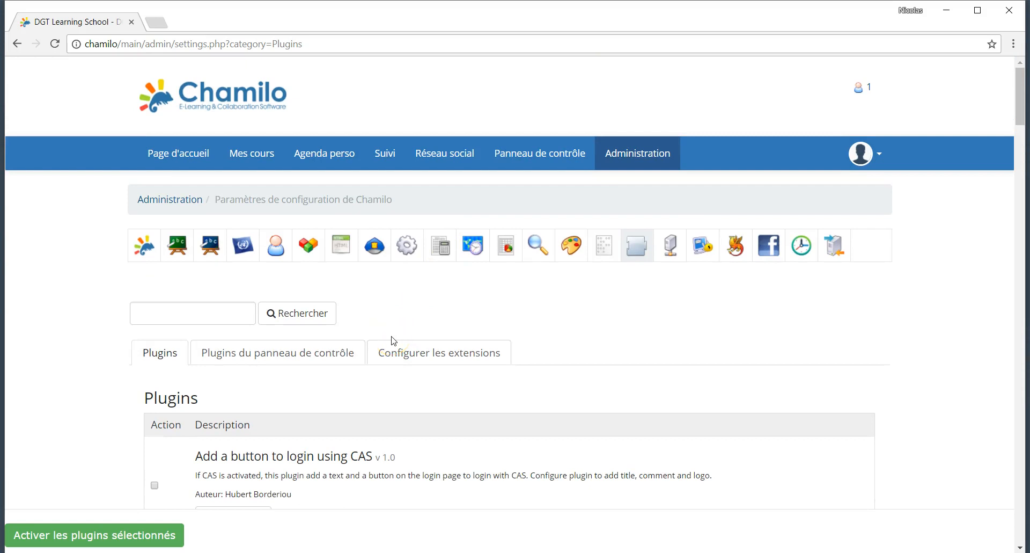
Step: Go from the dashboard plugins list to the Configurer les extensions section showing Oogie
click(324, 351)
scroll(457, 338, down, 1)
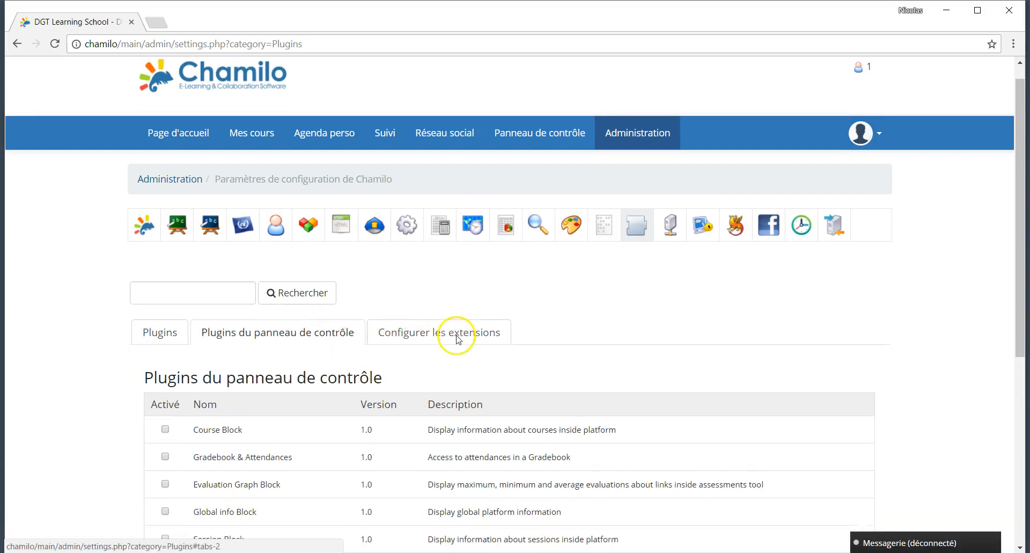
scroll(456, 338, down, 3)
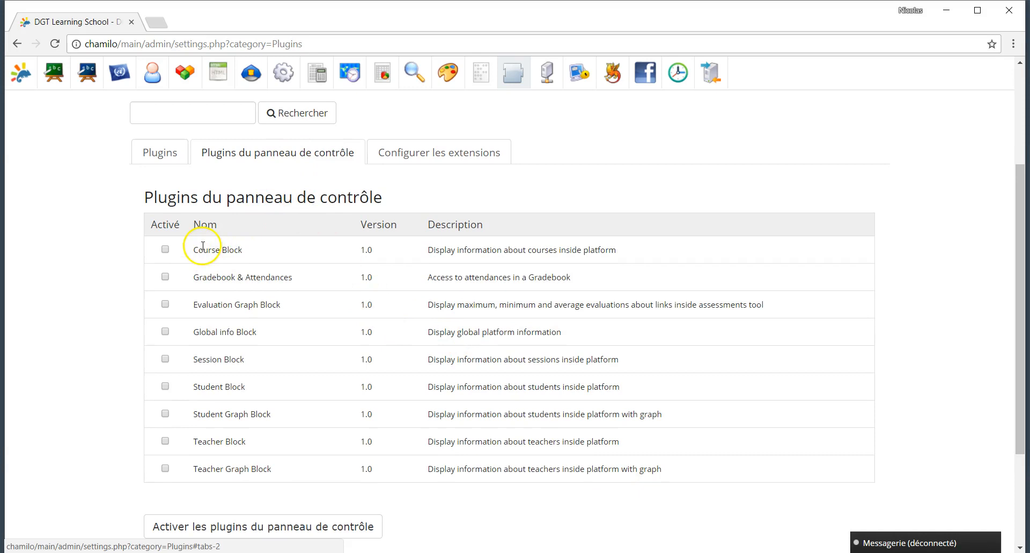
click(421, 151)
scroll(231, 391, down, 1)
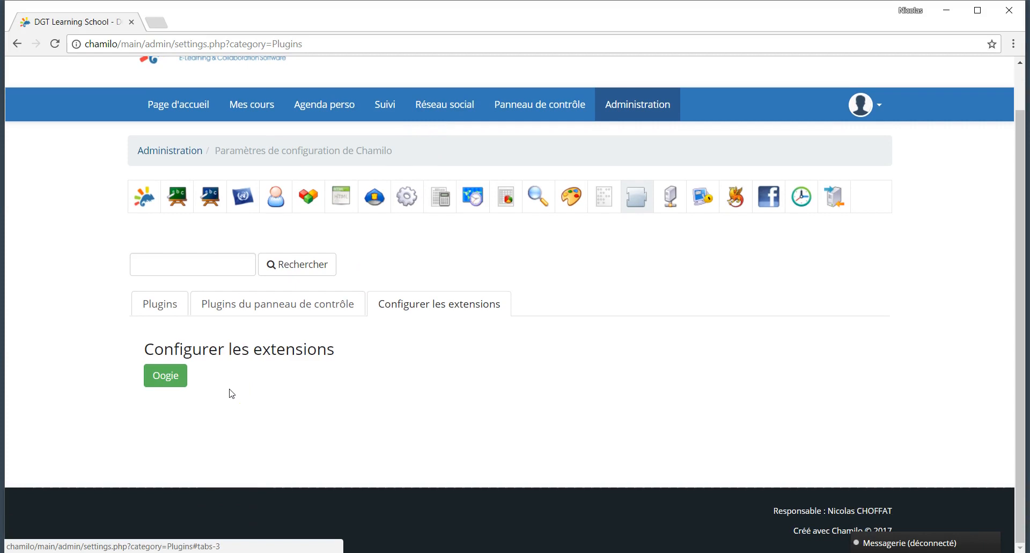
Step: Review the Oogie extension's server settings form, then open the Chamilo configuration settings
click(168, 380)
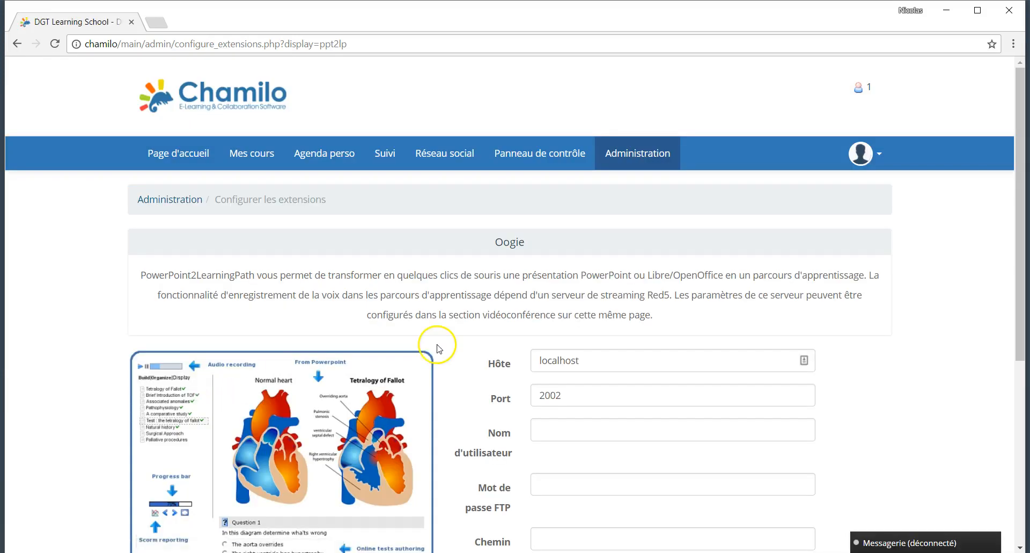
scroll(437, 348, down, 4)
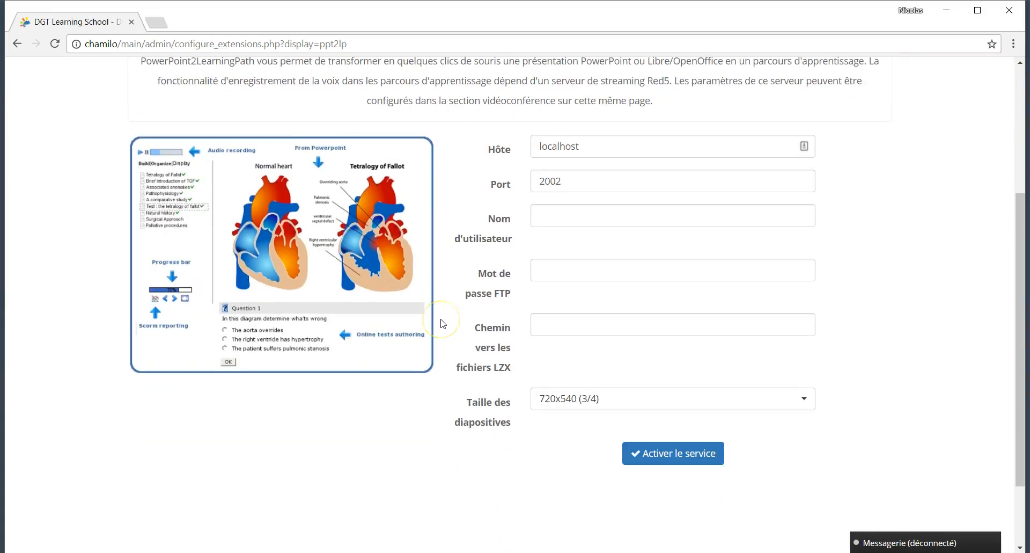
scroll(442, 324, up, 4)
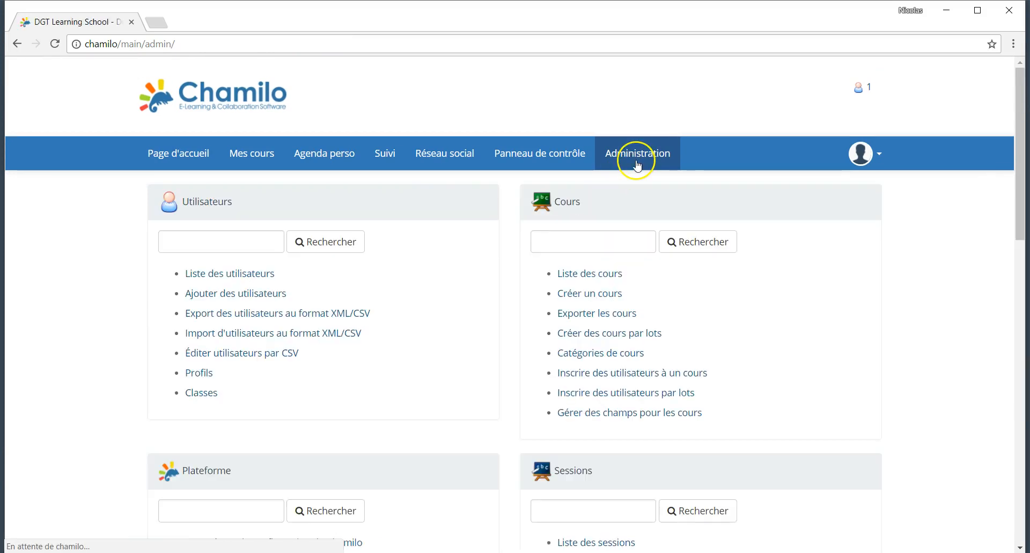
scroll(367, 378, down, 5)
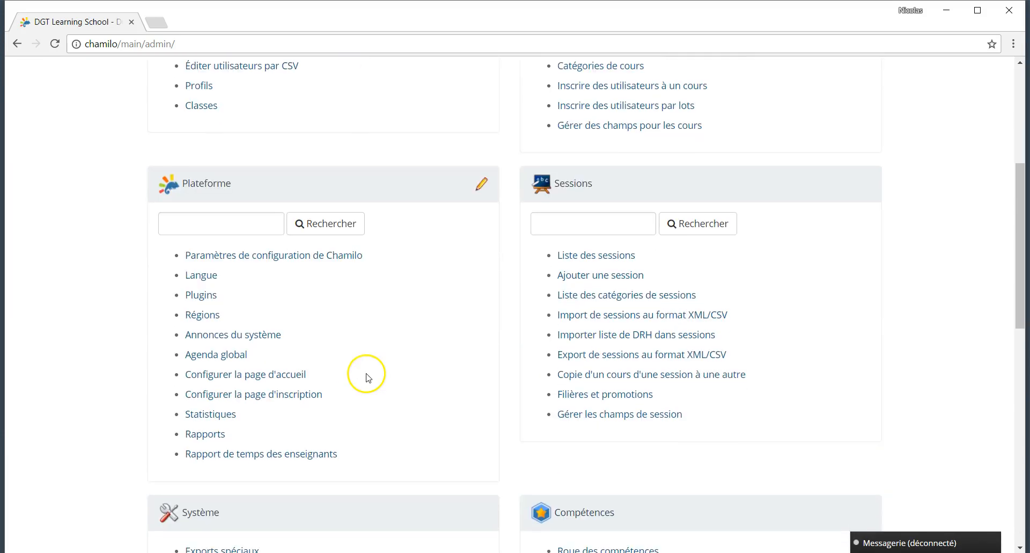
click(257, 260)
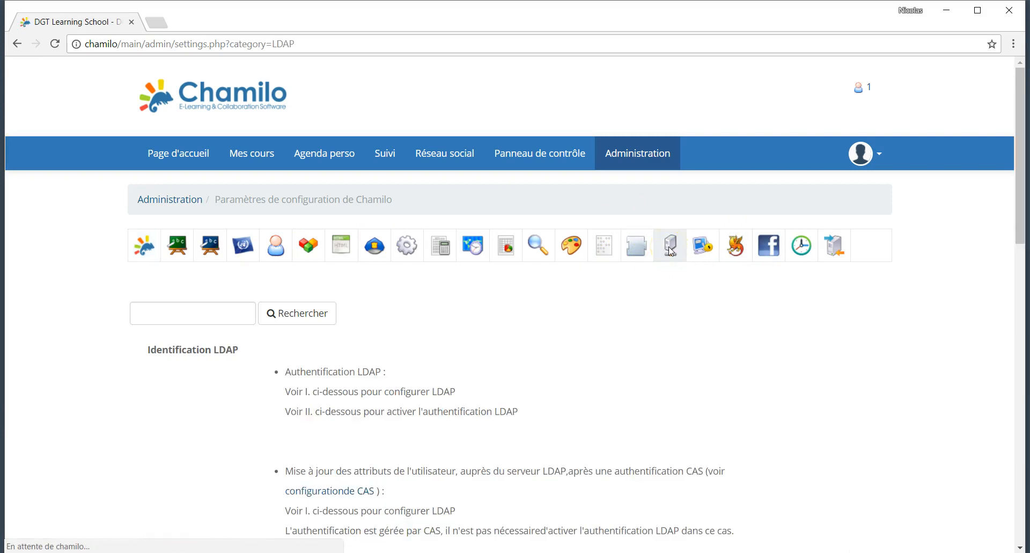
Step: Read through the LDAP configuration and activation instructions
scroll(544, 426, down, 1)
scroll(544, 425, down, 7)
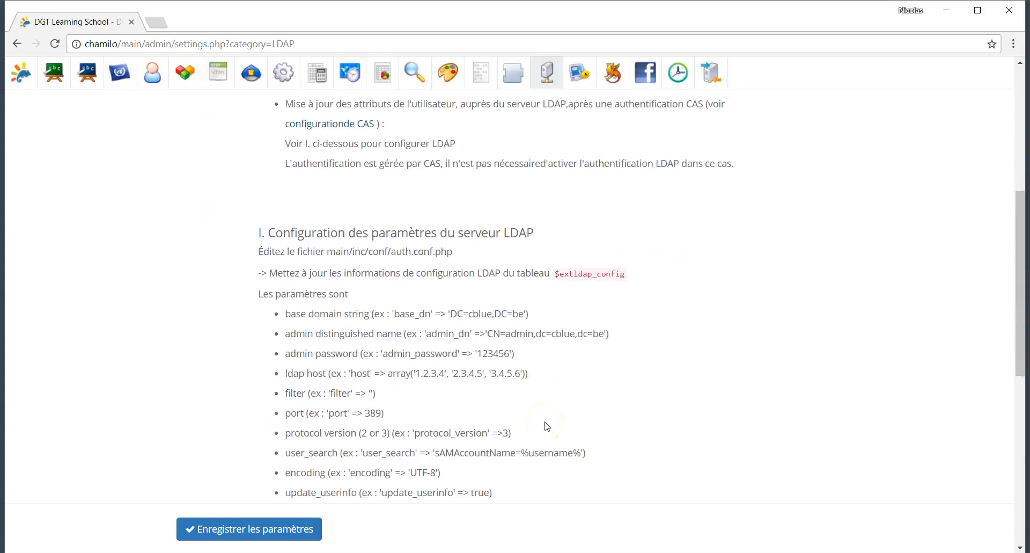
scroll(546, 422, down, 5)
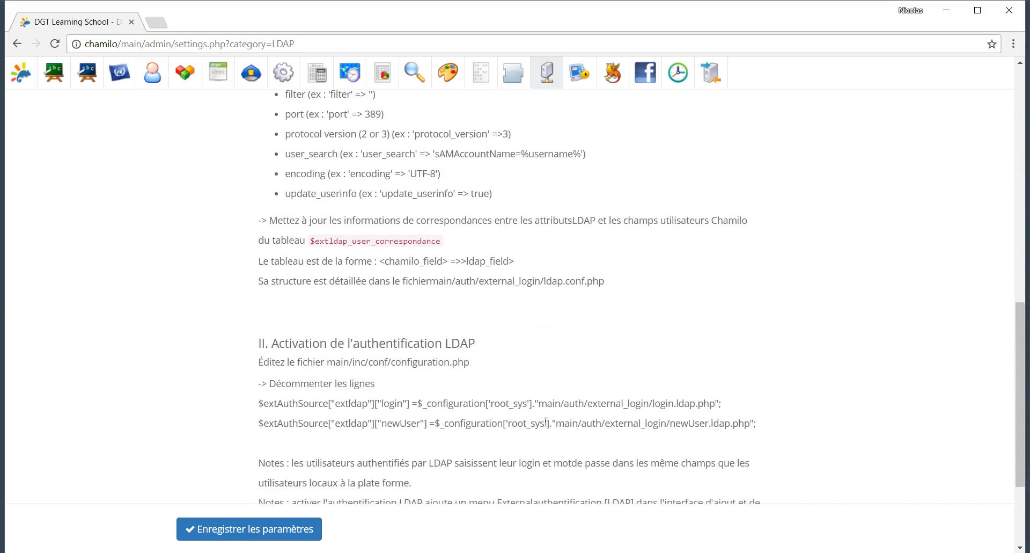
scroll(546, 424, down, 3)
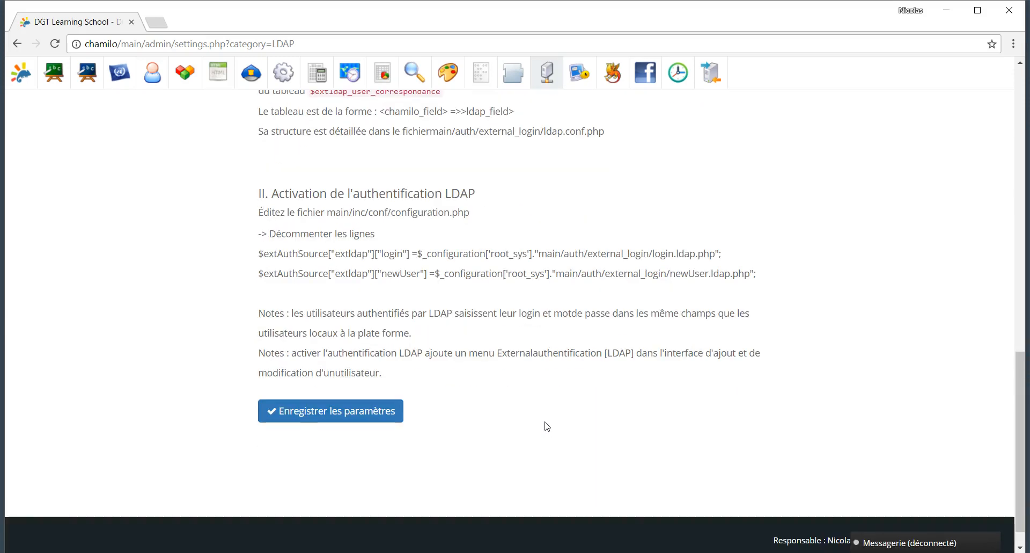
scroll(546, 424, up, 15)
Step: Review the CAS settings, with CAS authentication at Non, then go to Shibboleth
click(717, 249)
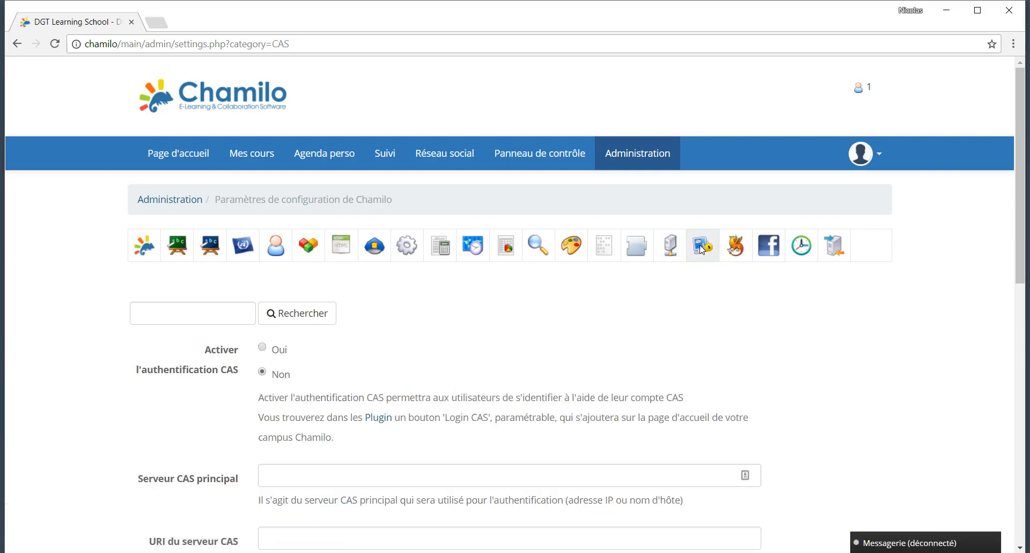
scroll(644, 370, down, 4)
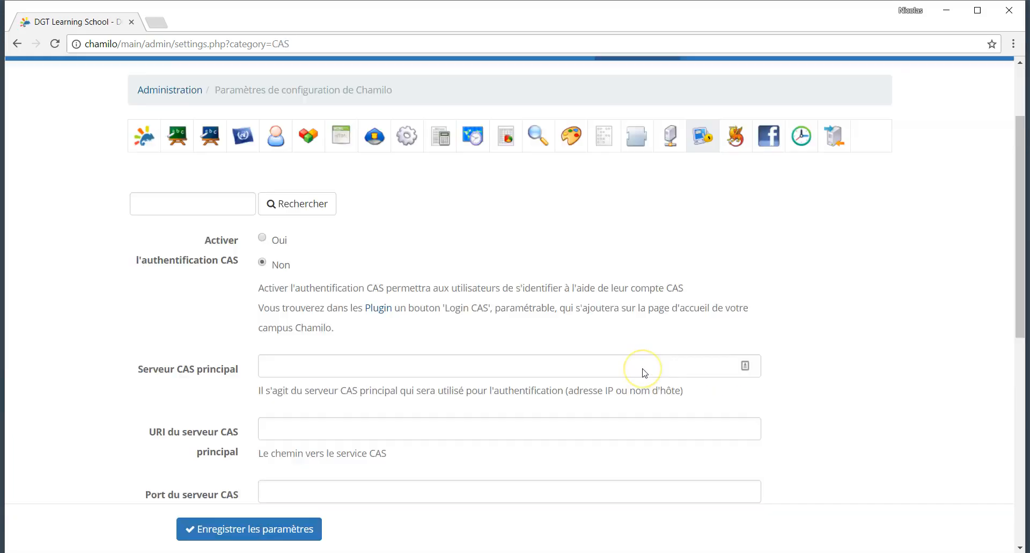
scroll(644, 370, up, 4)
scroll(644, 372, down, 6)
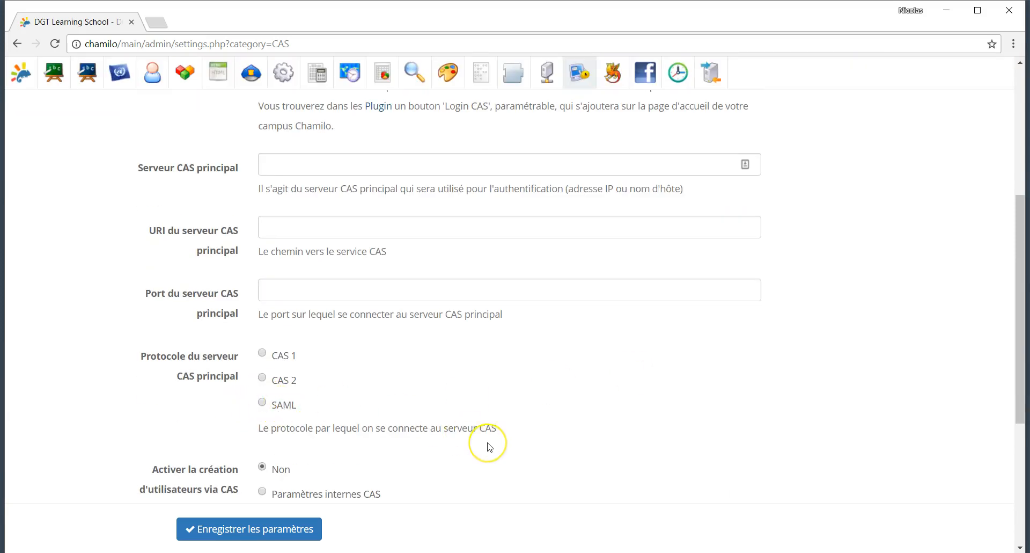
scroll(486, 483, down, 5)
scroll(489, 446, up, 10)
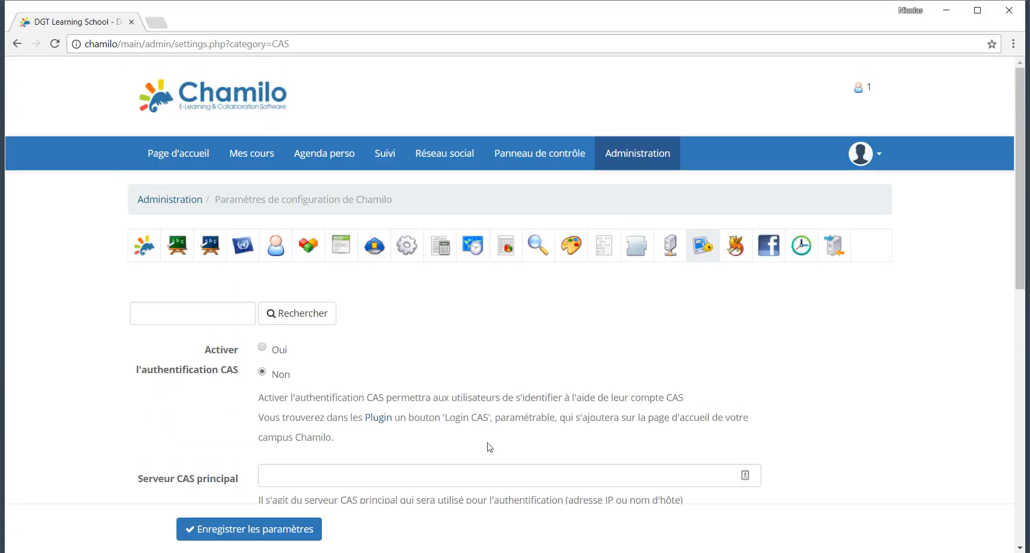
click(737, 248)
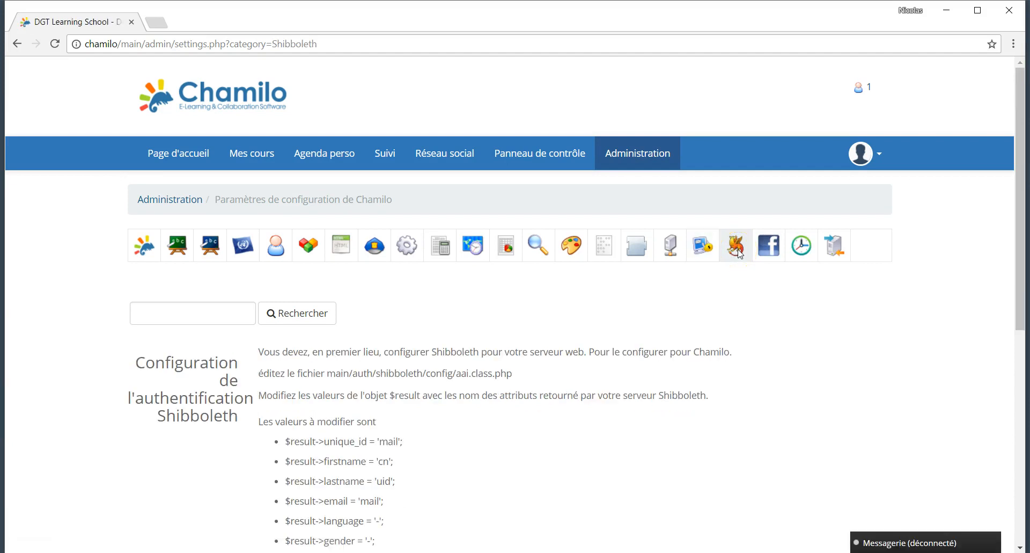
Step: Read the Shibboleth authentication instructions, then open the Facebook authentication settings
scroll(450, 401, down, 3)
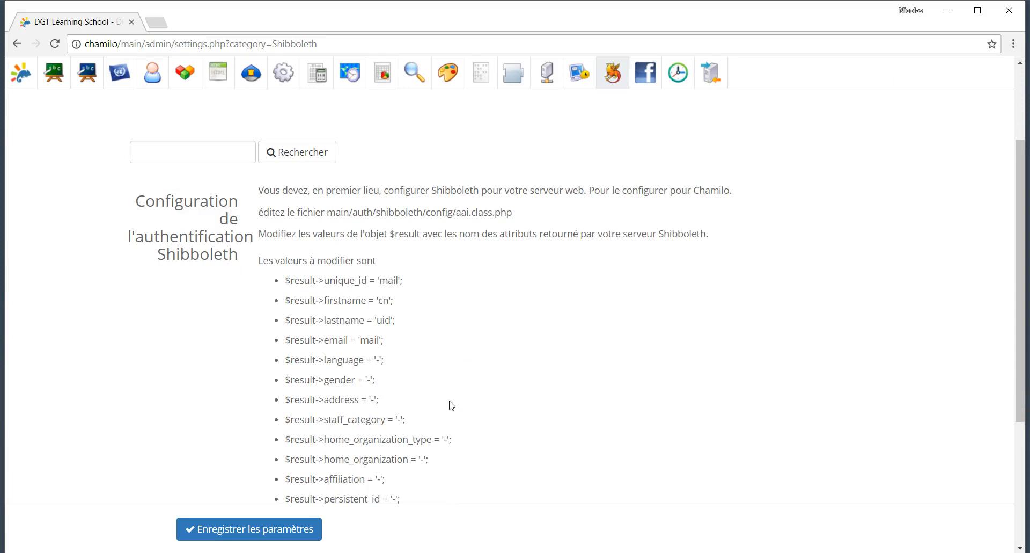
scroll(451, 405, down, 1)
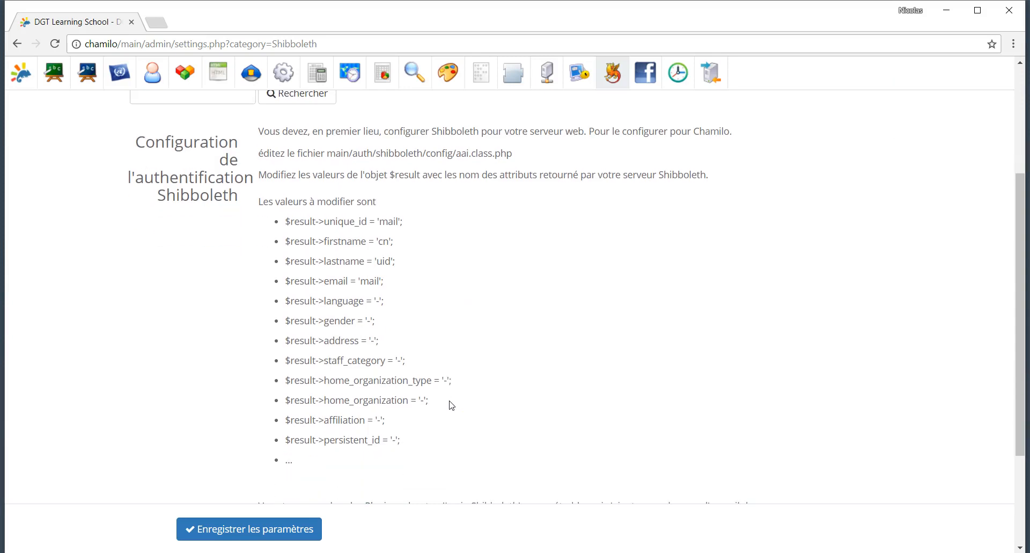
scroll(451, 405, down, 2)
scroll(451, 406, up, 6)
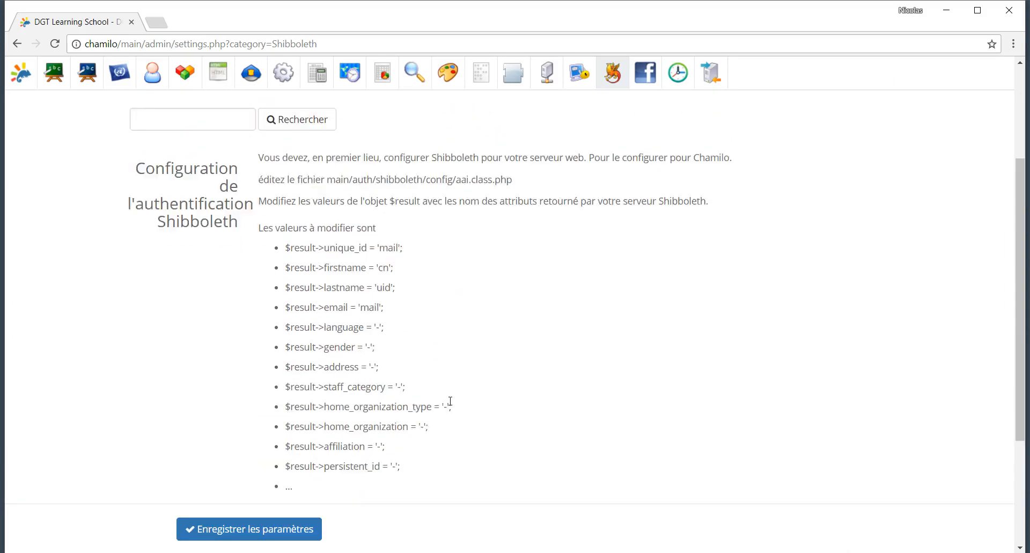
click(775, 279)
click(768, 245)
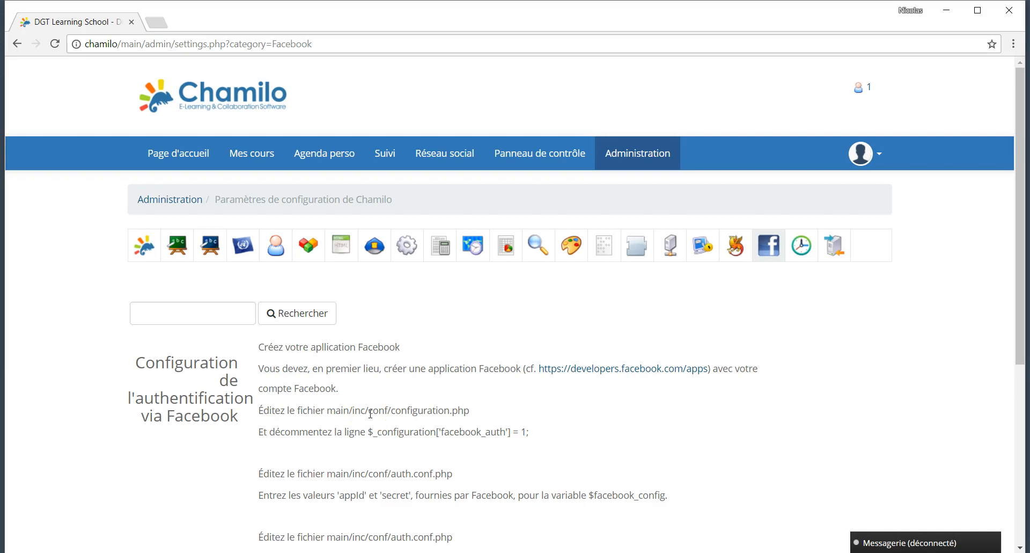
Step: Review the Crons course-end reminder options, then open the WebServices settings
click(798, 251)
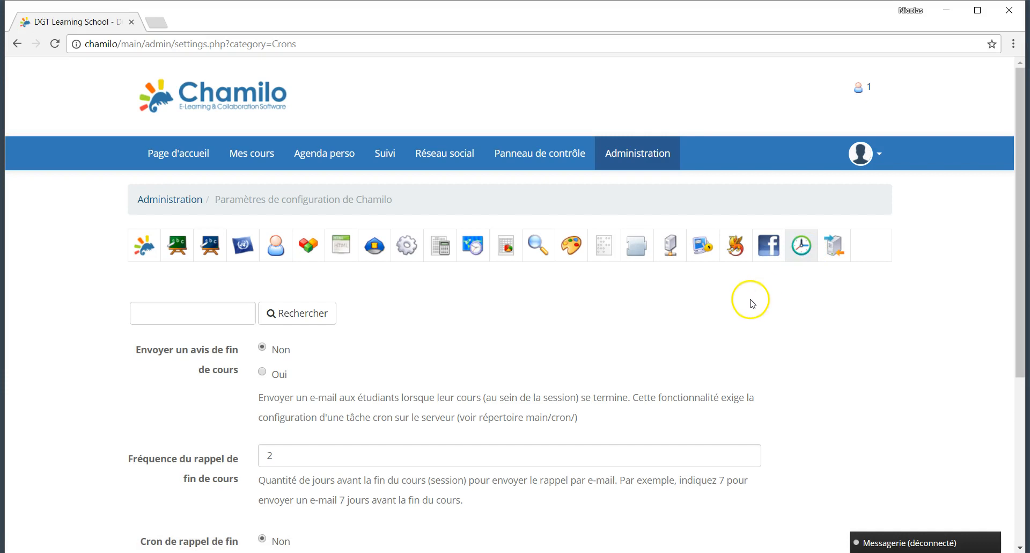
scroll(696, 370, down, 2)
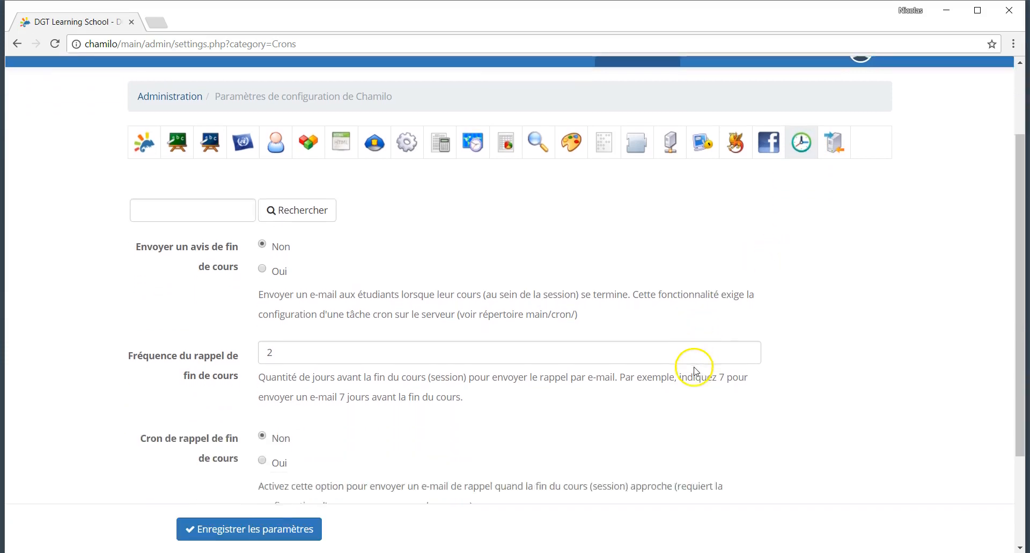
scroll(696, 370, down, 2)
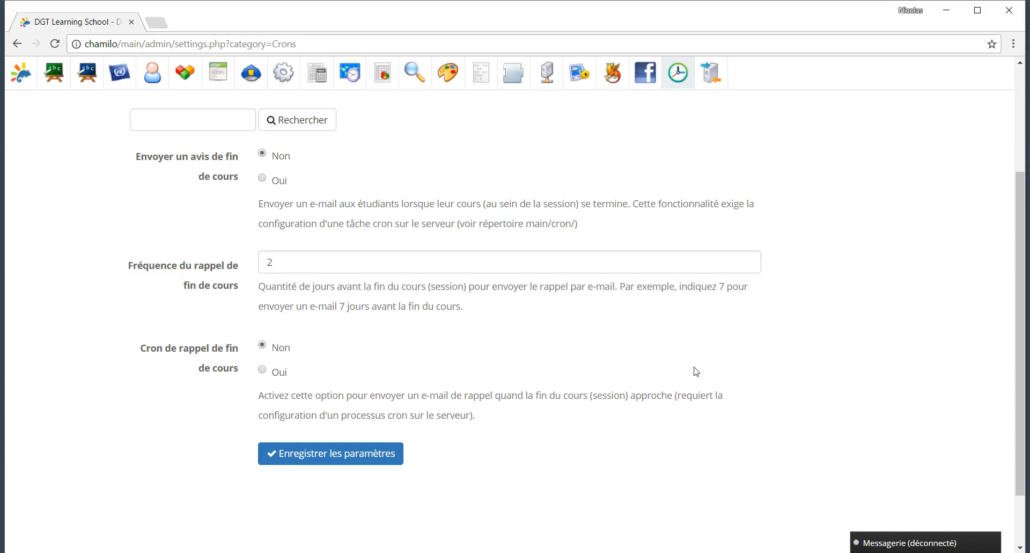
scroll(690, 522, up, 4)
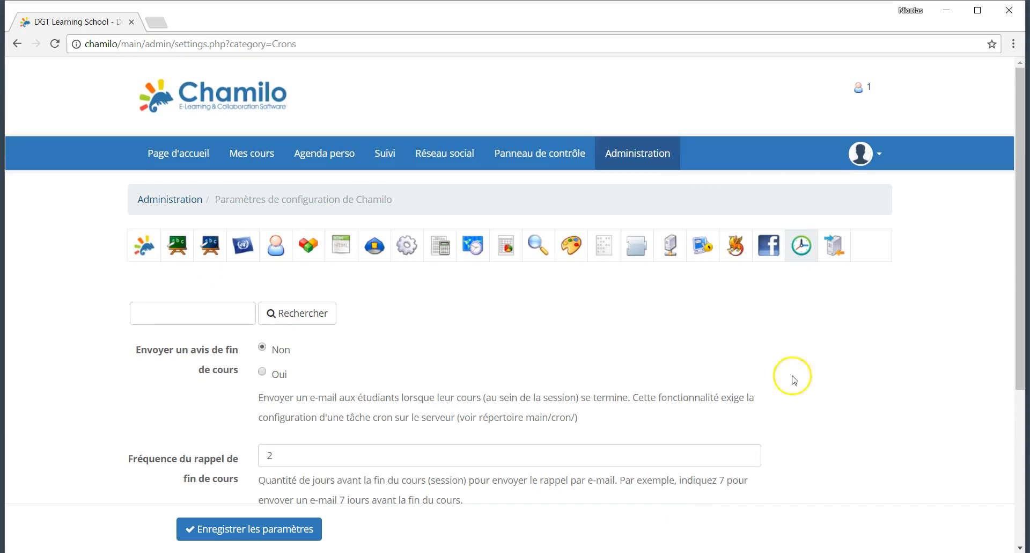
click(834, 260)
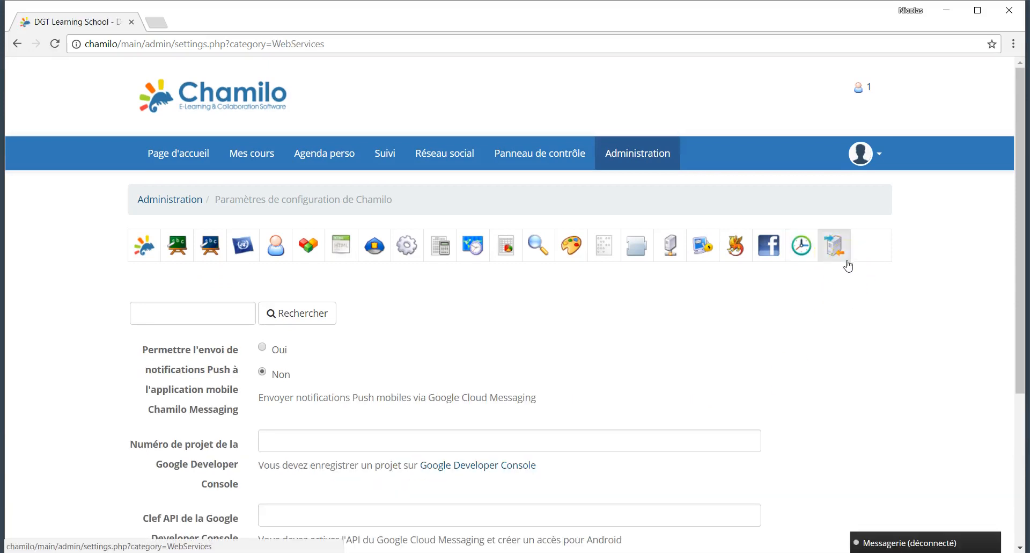
Step: Glance at the Google Cloud Messaging API key field, then return to Administration unsaved
click(838, 261)
scroll(767, 323, down, 3)
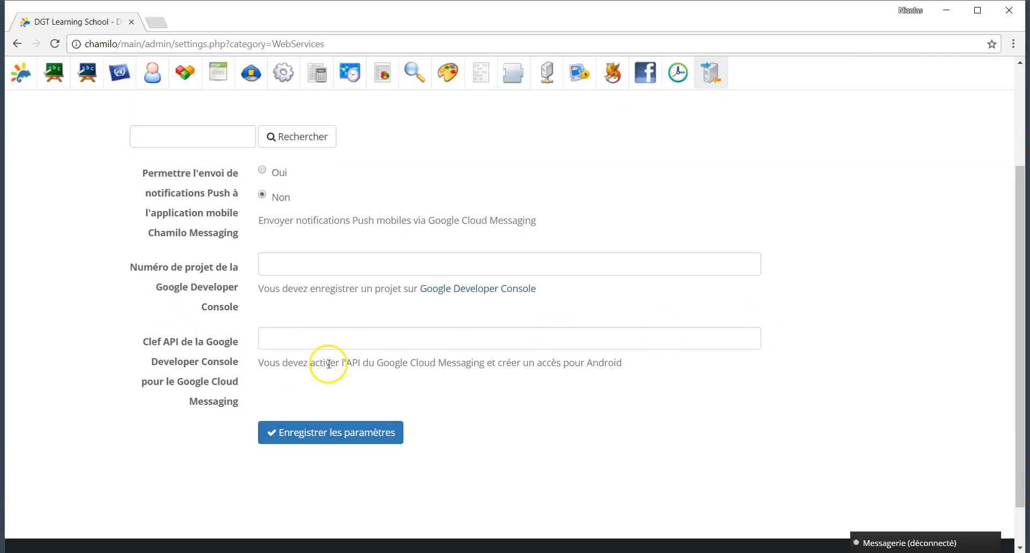
click(287, 339)
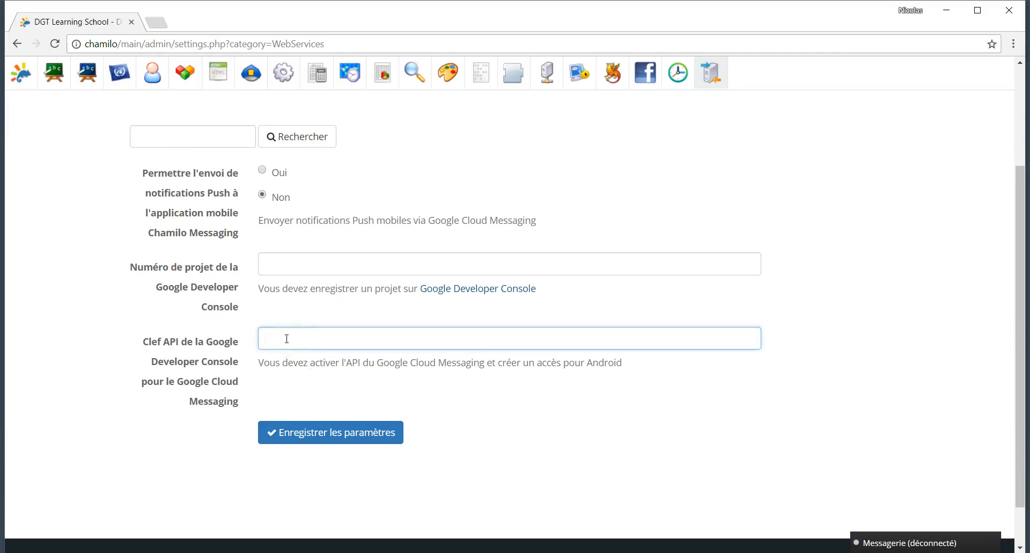
scroll(288, 340, up, 3)
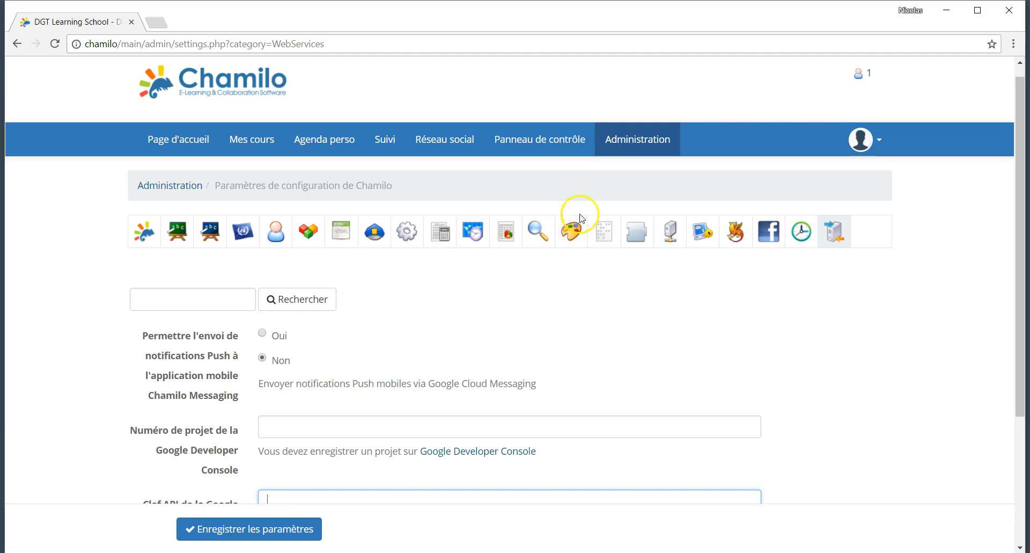
click(179, 191)
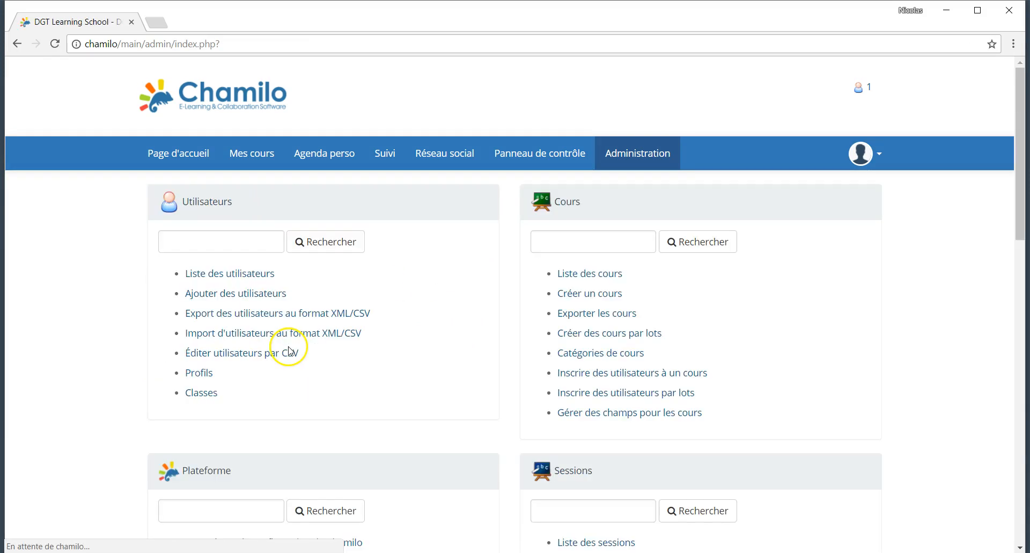
Step: Scroll through the registration form preview on the Configurer la page d'inscription page
scroll(287, 326, down, 6)
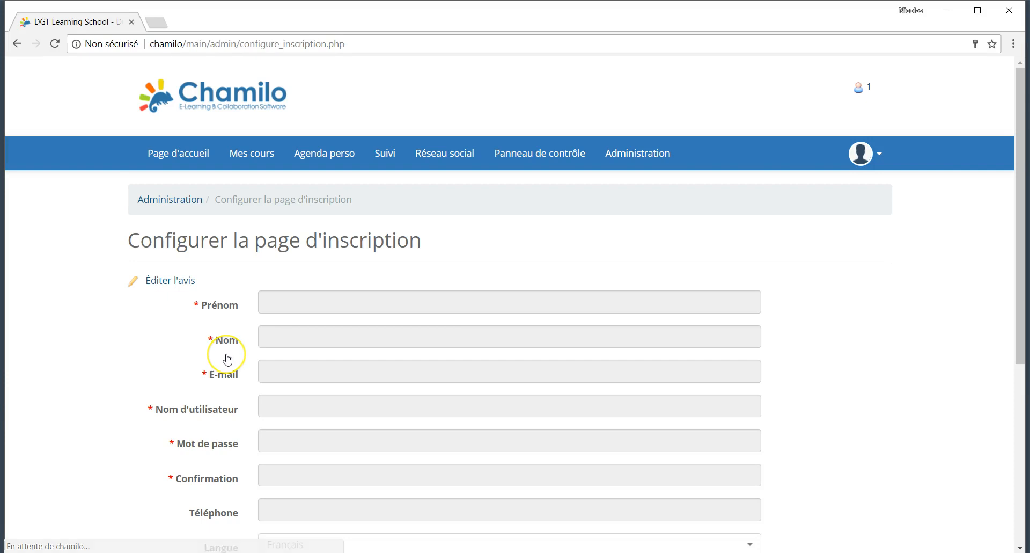
scroll(228, 360, down, 3)
scroll(228, 360, down, 2)
scroll(228, 360, up, 4)
scroll(228, 360, down, 1)
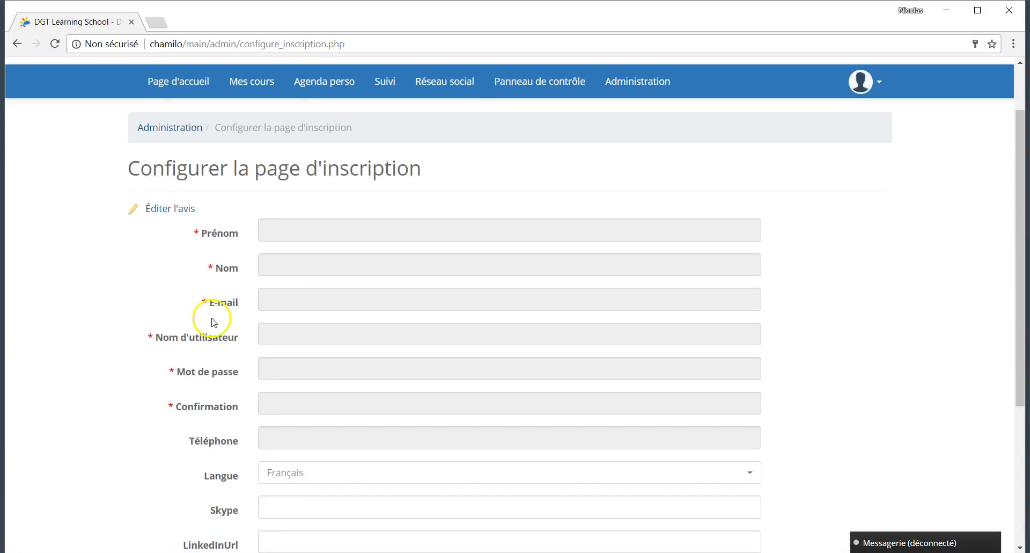
Step: Open the Éditer l'avis notice editor and look over its empty content
click(167, 213)
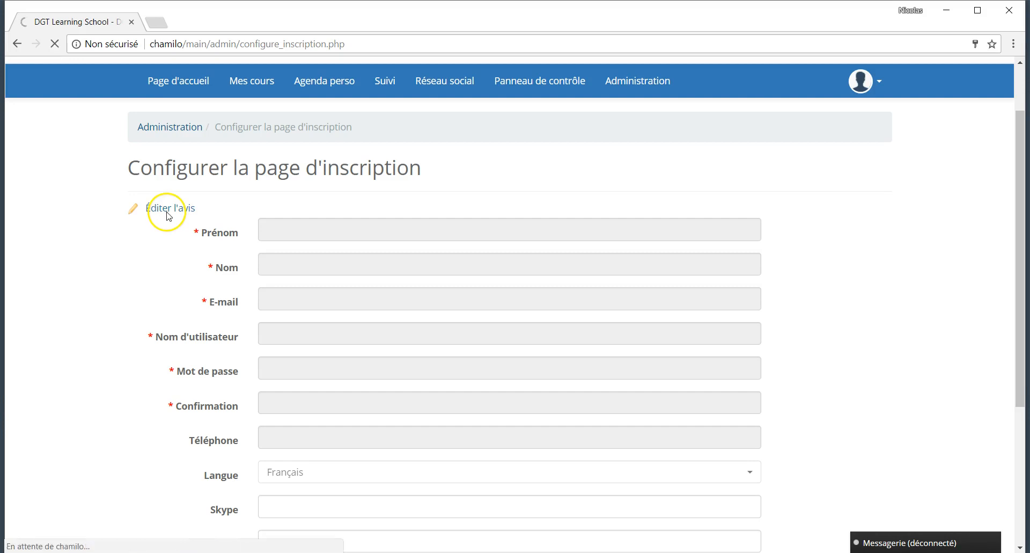
scroll(168, 214, down, 3)
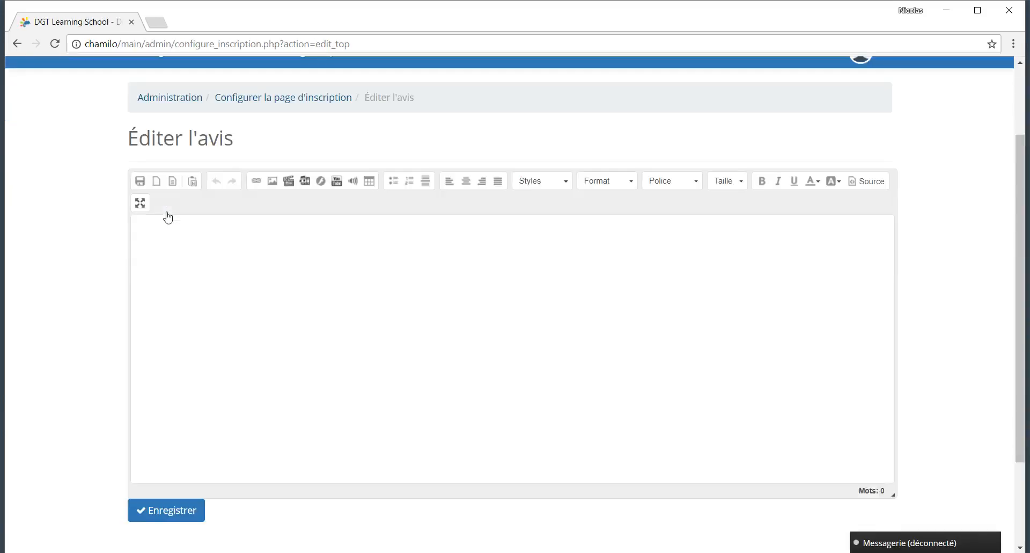
scroll(113, 249, down, 2)
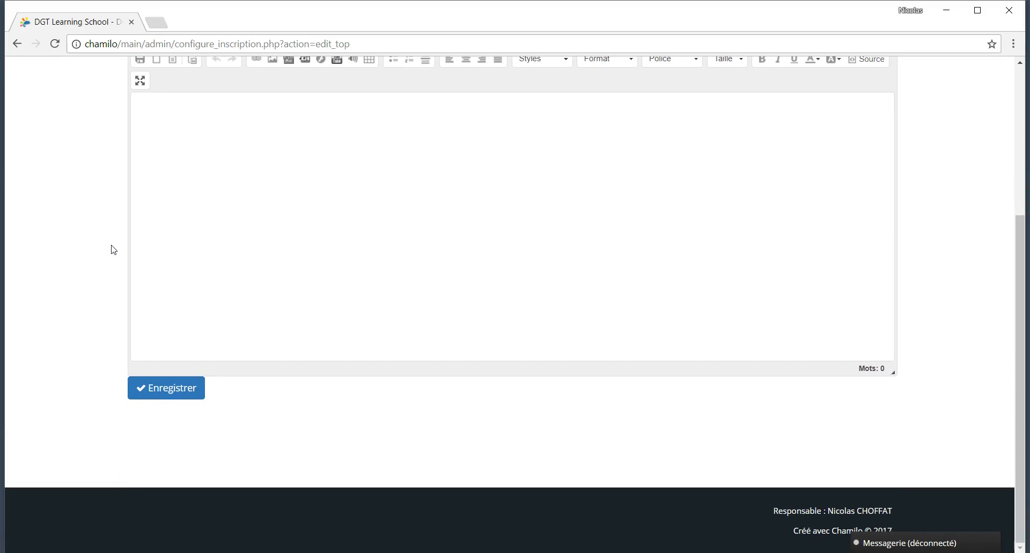
scroll(113, 248, up, 4)
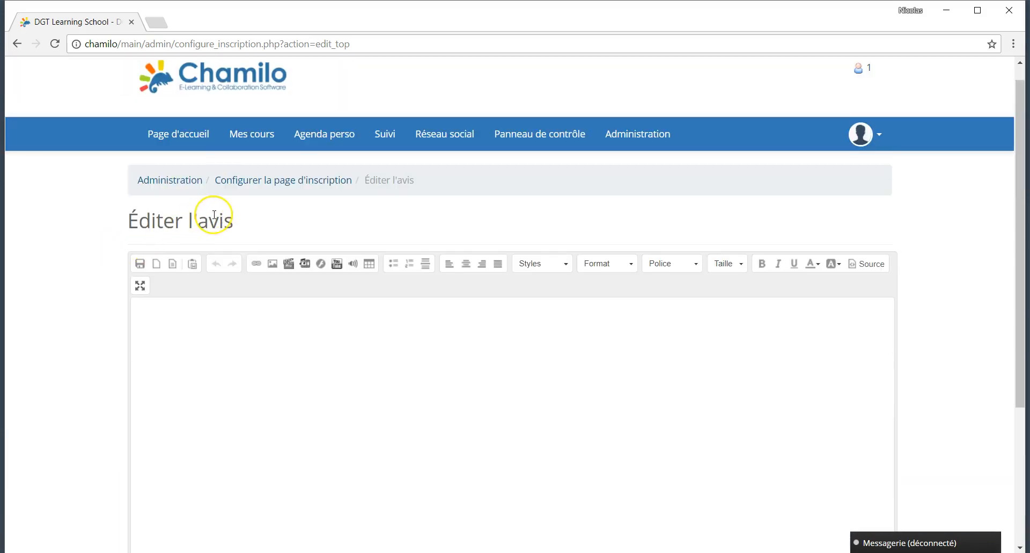
scroll(215, 214, down, 1)
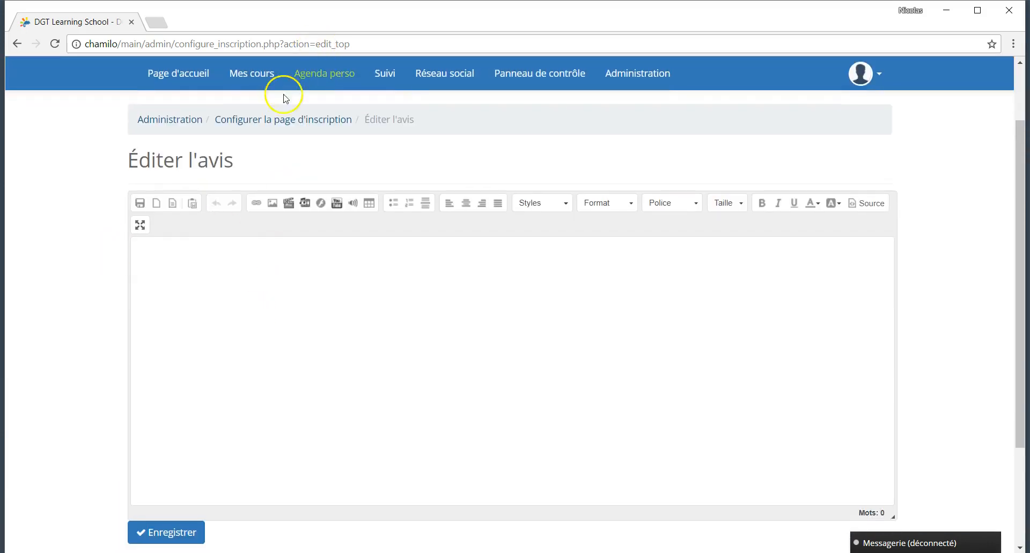
Step: Return via the breadcrumb to the registration page configuration, then to Administration
click(272, 122)
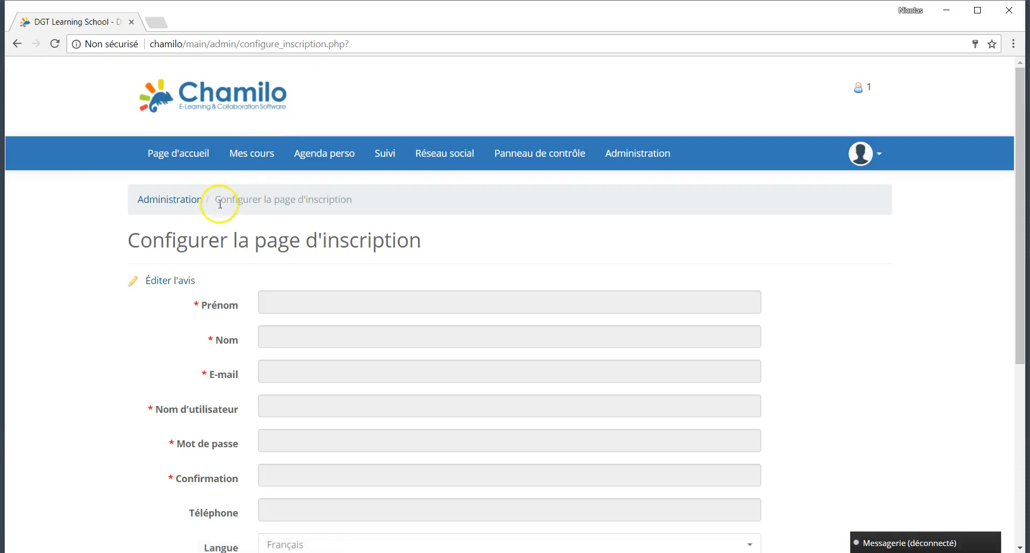
scroll(193, 212, down, 2)
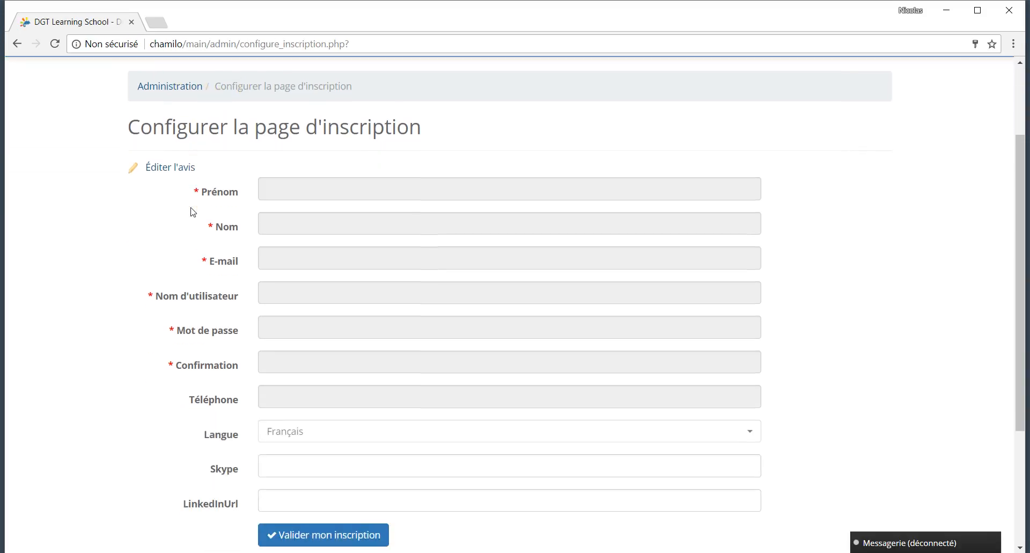
click(162, 88)
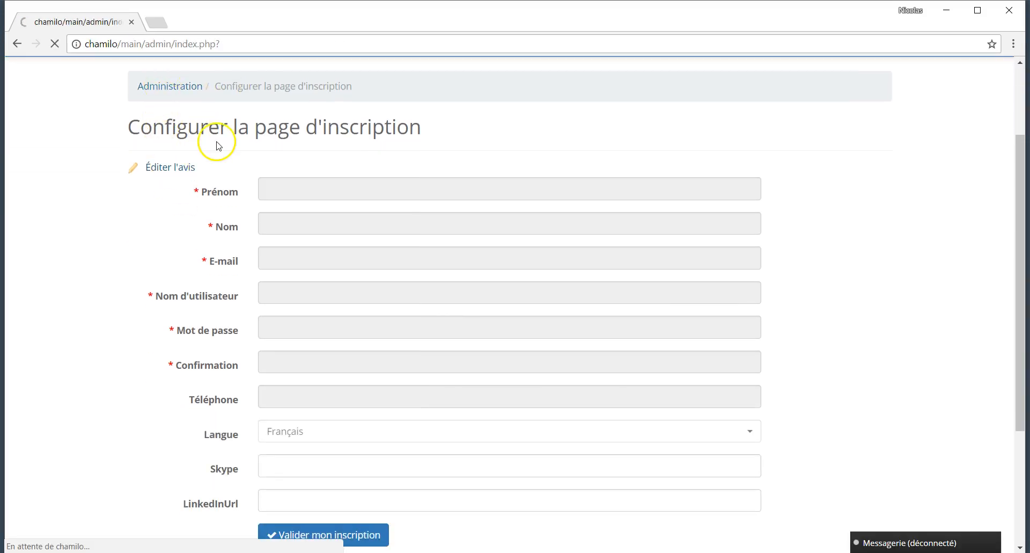
Step: Open Configurer la page d'accueil from the Plateforme block and browse its top section
scroll(202, 375, down, 7)
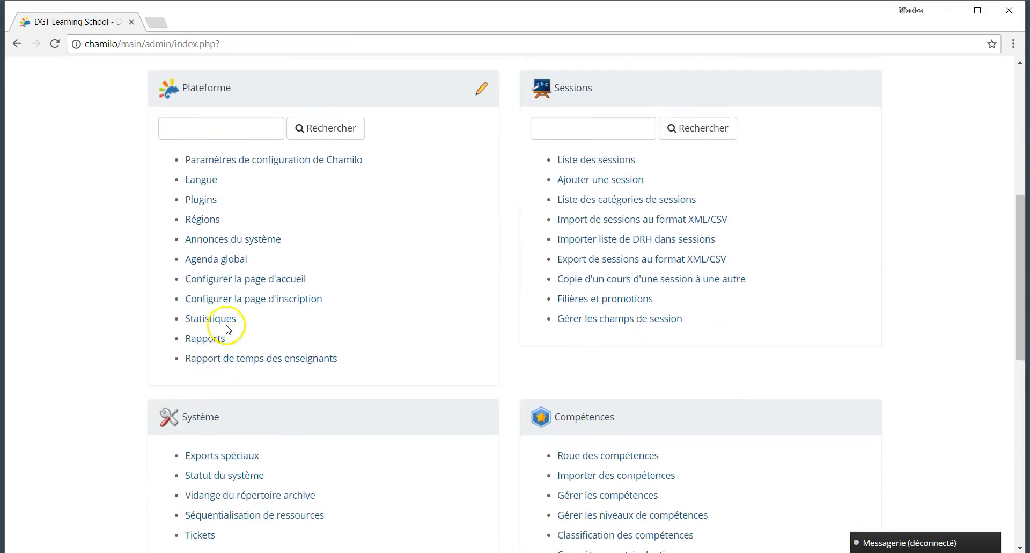
click(204, 278)
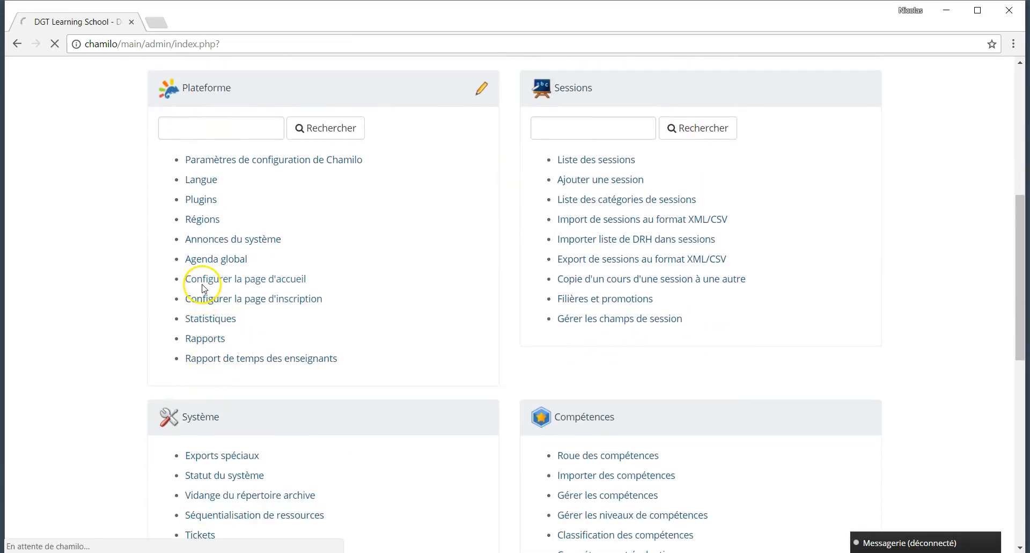
scroll(563, 396, down, 2)
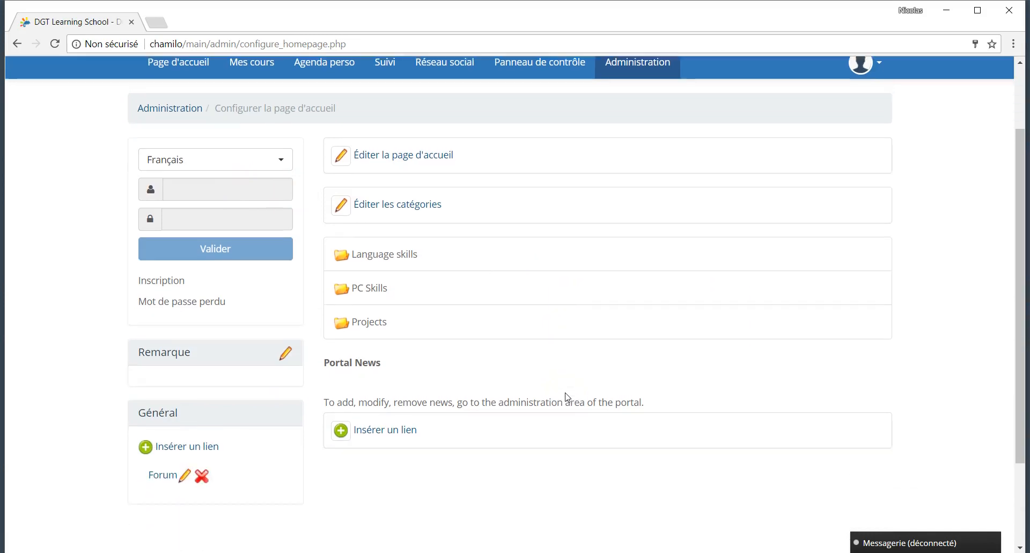
scroll(566, 396, up, 2)
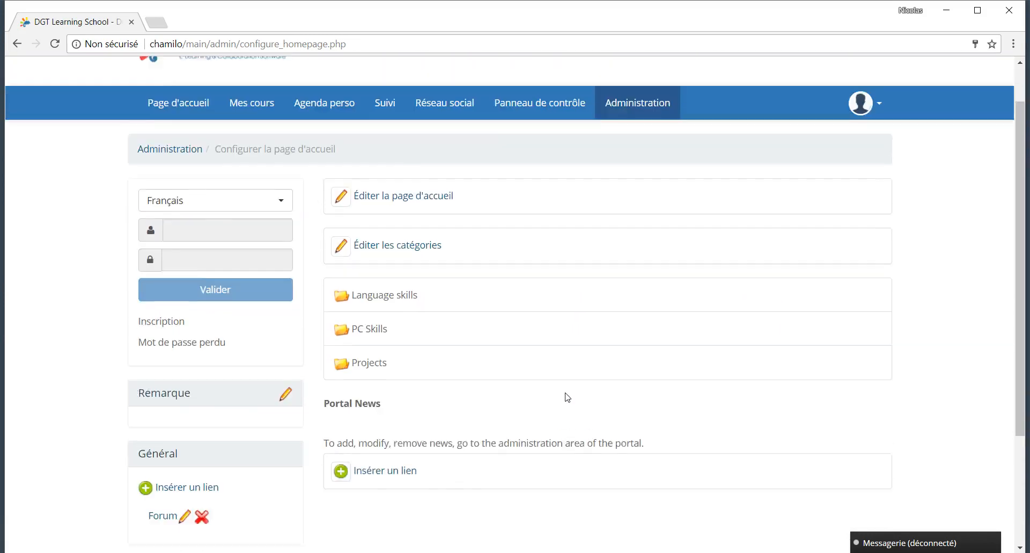
click(554, 383)
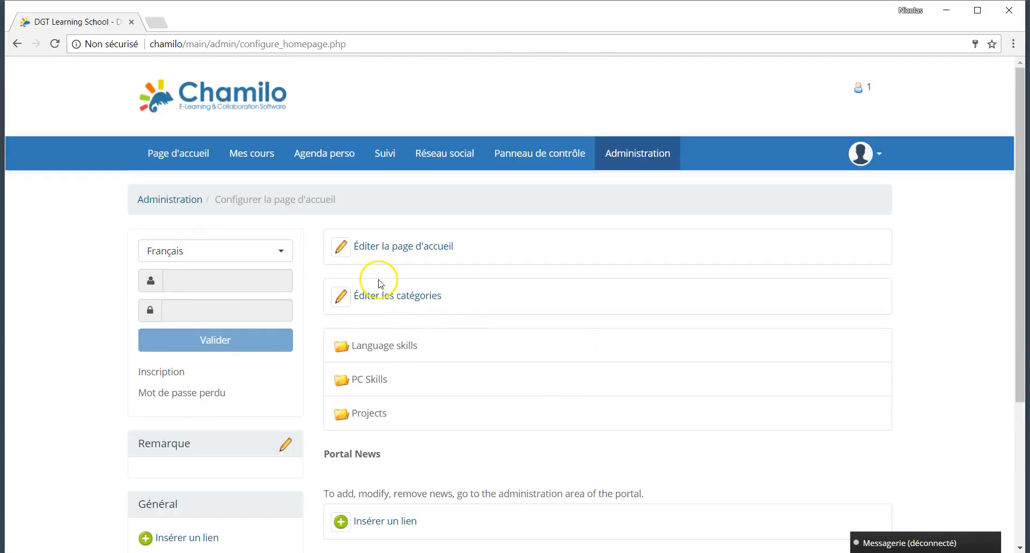
Step: Scroll through the rest of the homepage settings, then return to the Administration page
scroll(380, 284, down, 1)
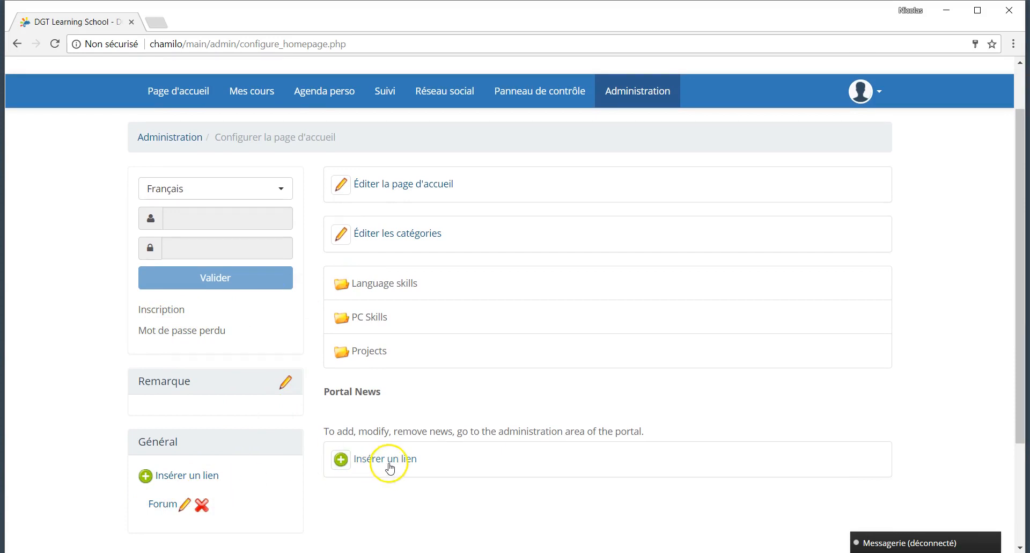
scroll(361, 351, down, 1)
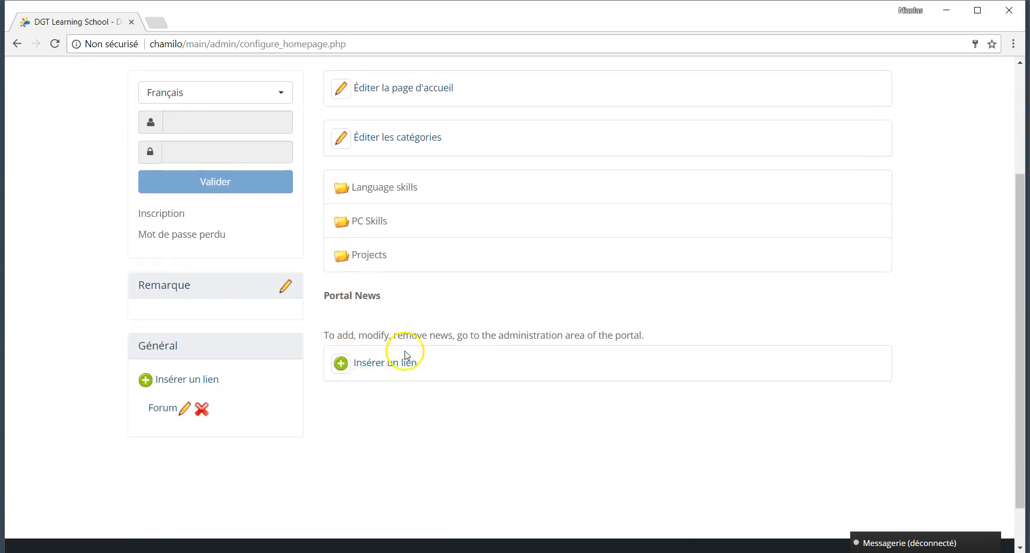
scroll(404, 320, up, 2)
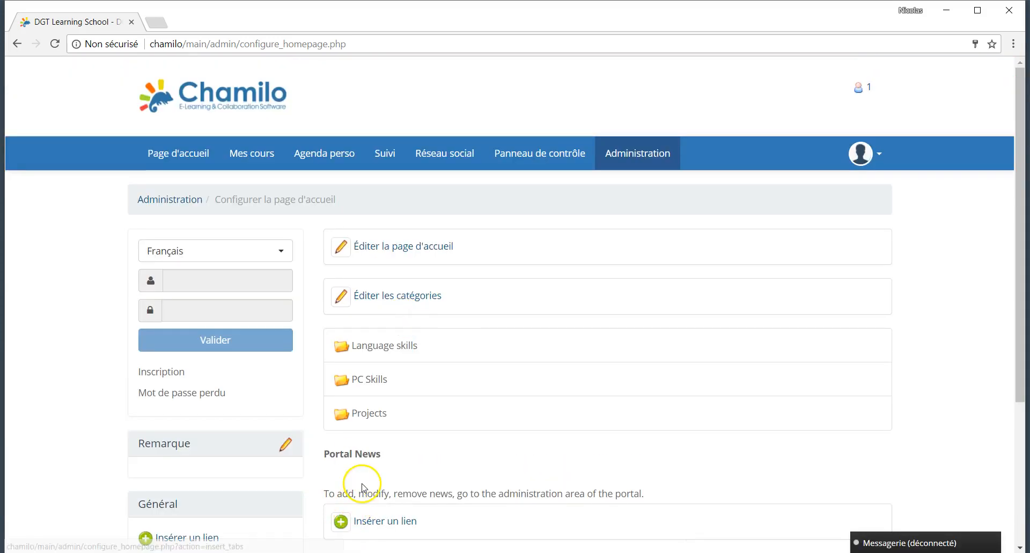
click(186, 200)
scroll(275, 421, down, 7)
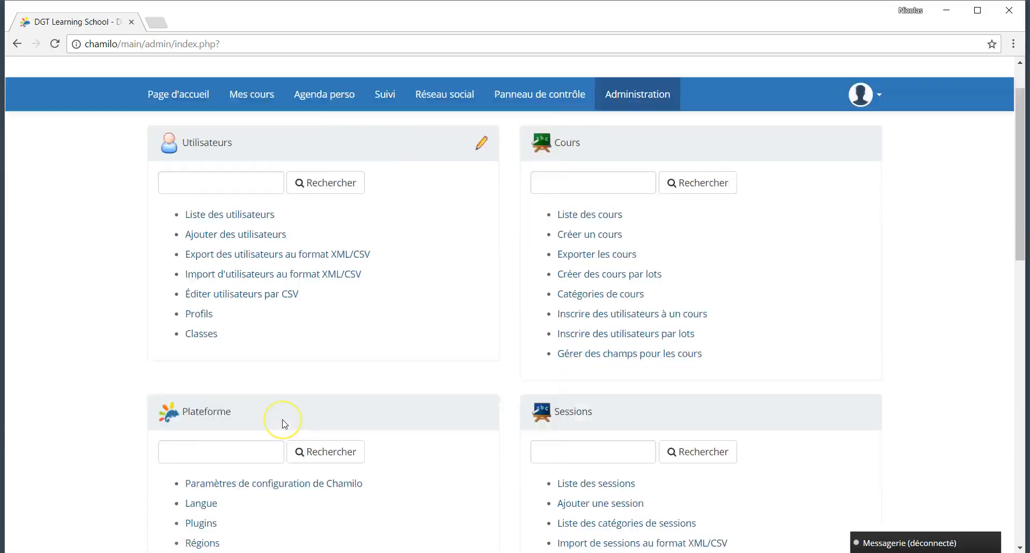
scroll(281, 226, up, 1)
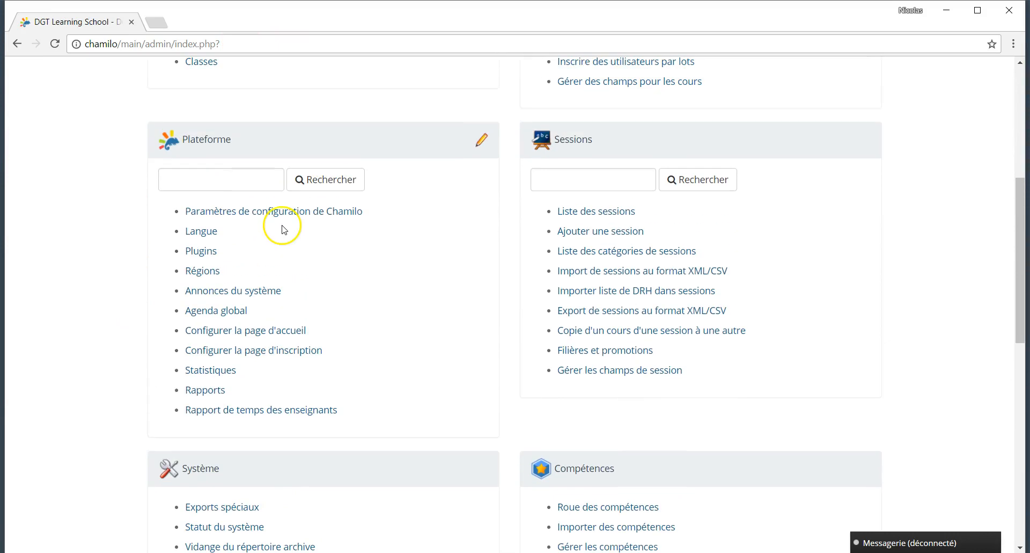